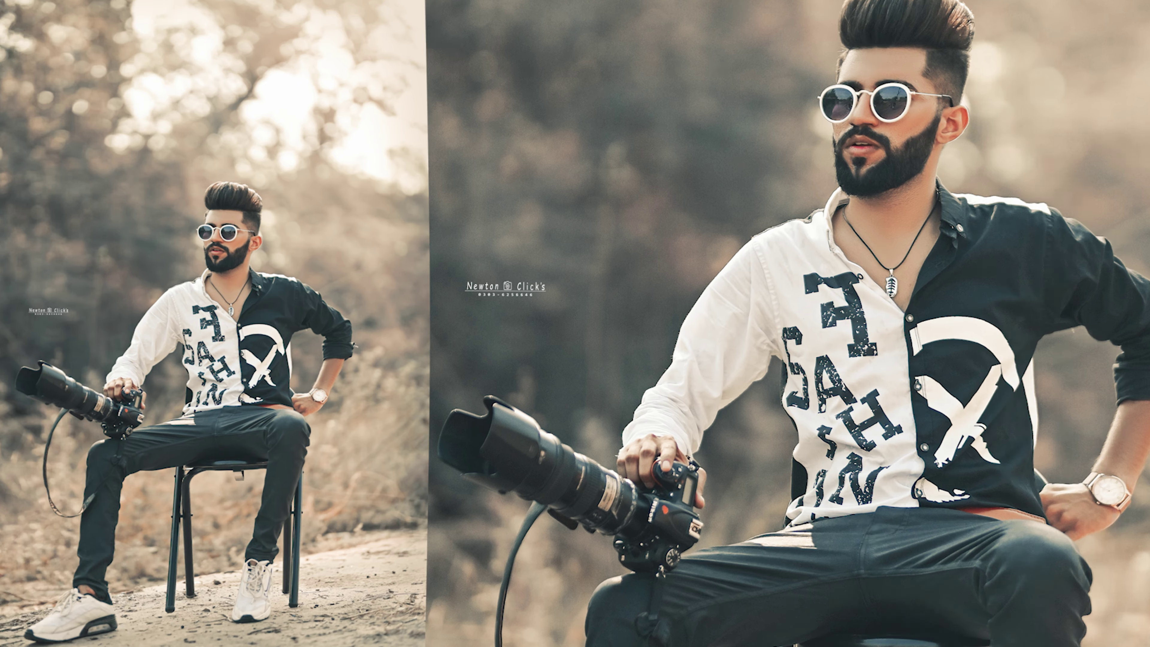
# Duplicate the photo twice and give Layer 1 a 2-pixel Gaussian Blur
pyautogui.scroll(5, 483, 302)
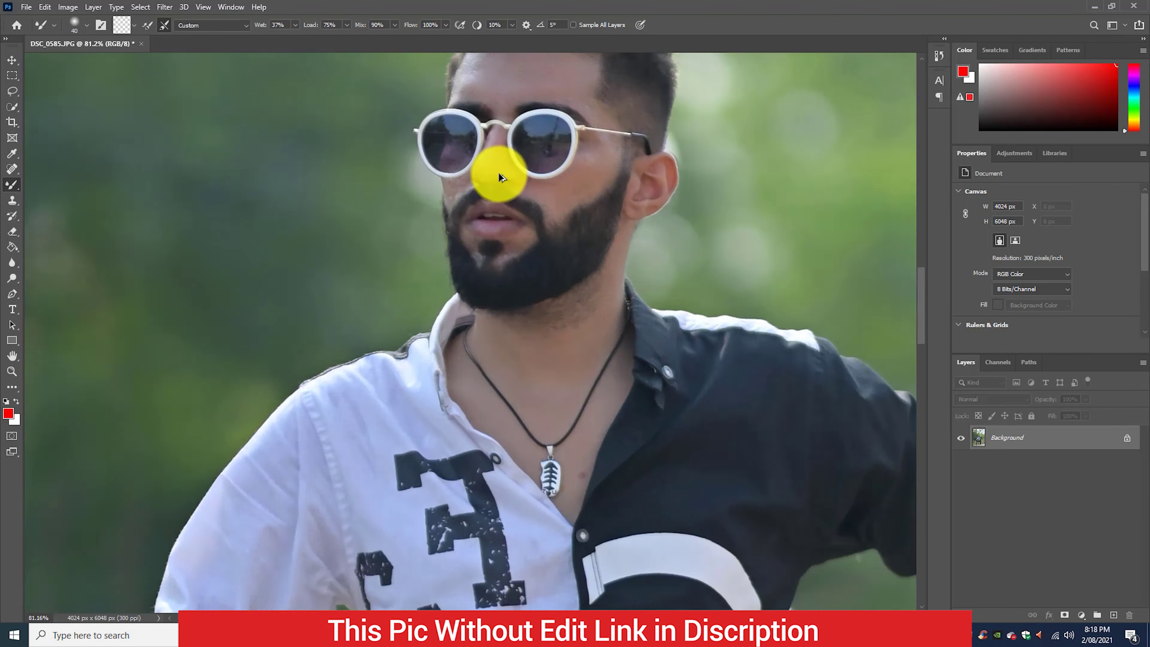
pyautogui.scroll(-5, 527, 148)
pyautogui.scroll(2, 538, 239)
pyautogui.scroll(5, 480, 254)
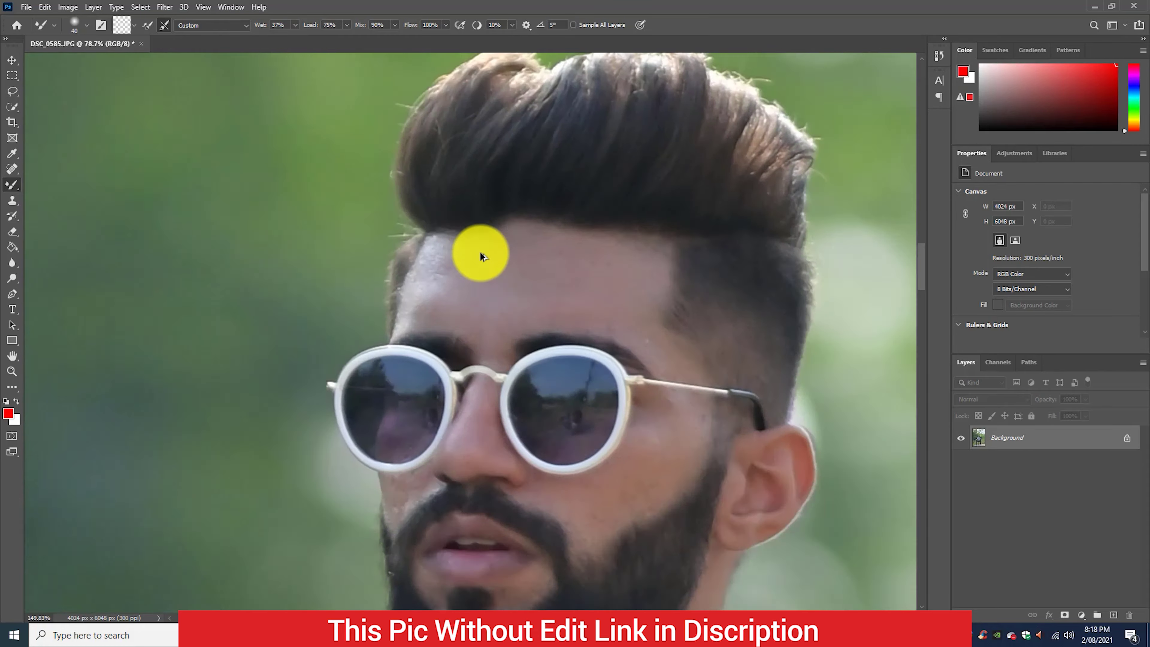
pyautogui.scroll(-6, 479, 251)
pyautogui.hotkey('ctrl', 'j')
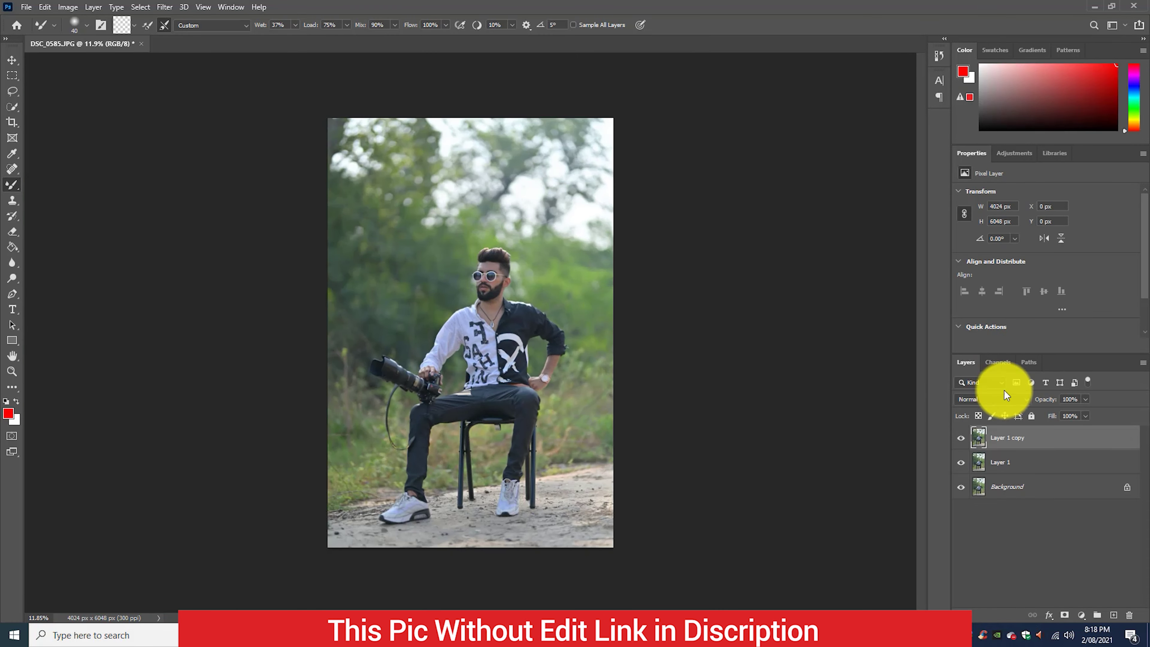
pyautogui.hotkey('ctrl', 'j')
pyautogui.click(1052, 462)
pyautogui.click(164, 7)
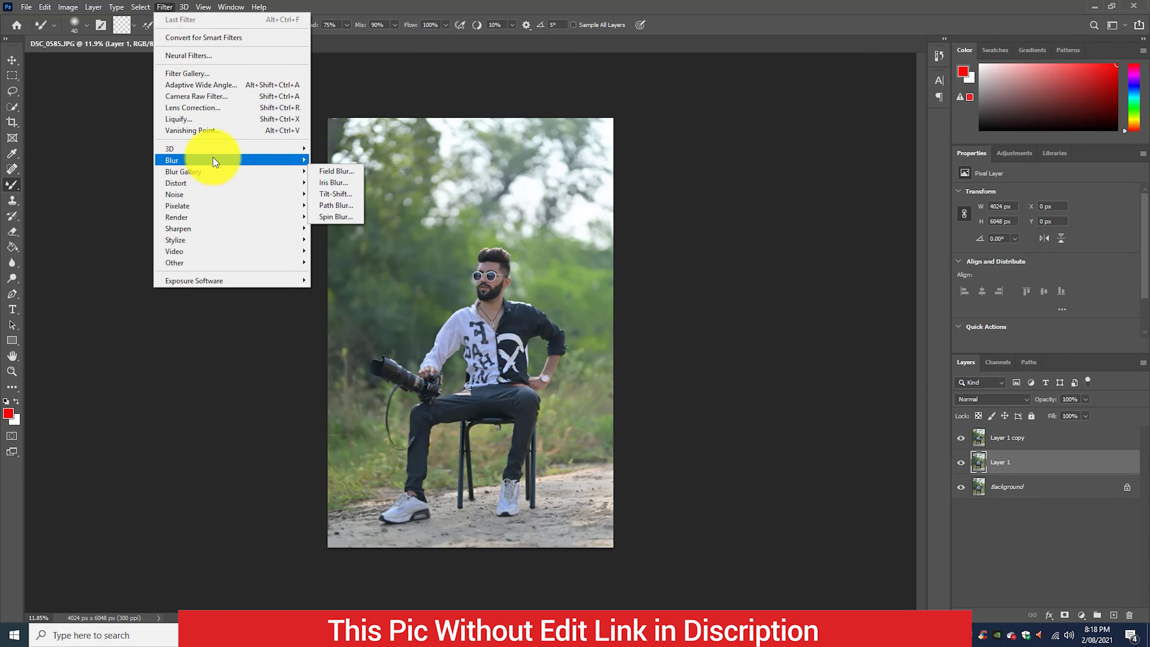
pyautogui.click(349, 205)
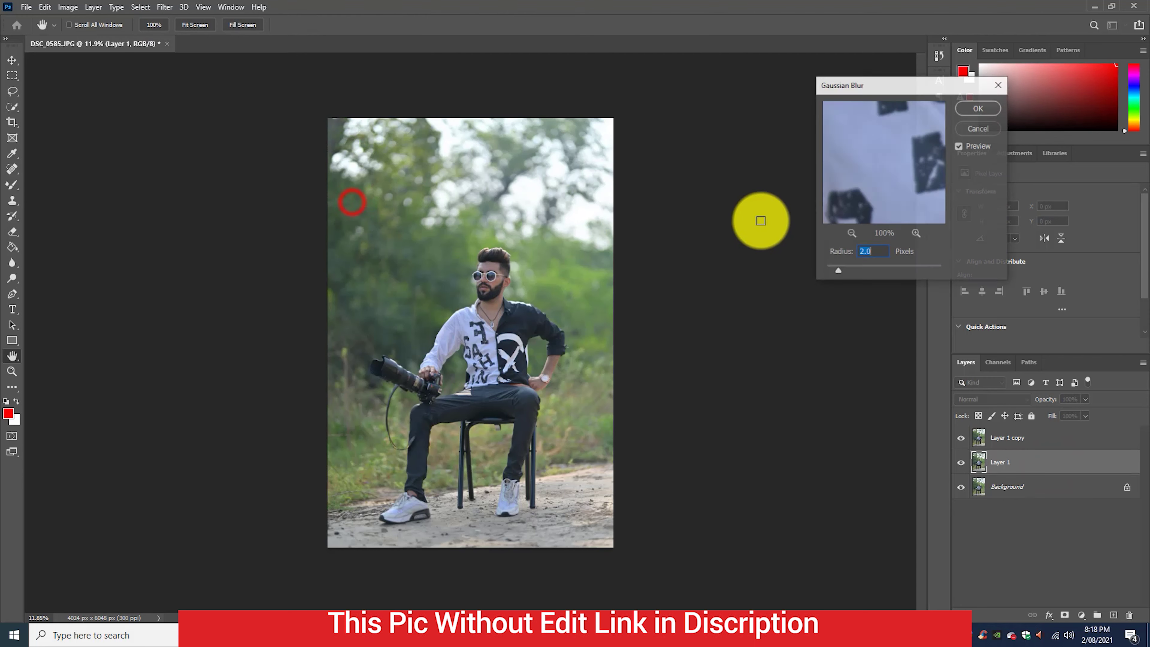
pyautogui.click(978, 108)
# Apply High Pass to the top copy and blend it in Linear Light
pyautogui.click(1026, 442)
pyautogui.press('b')
pyautogui.click(164, 7)
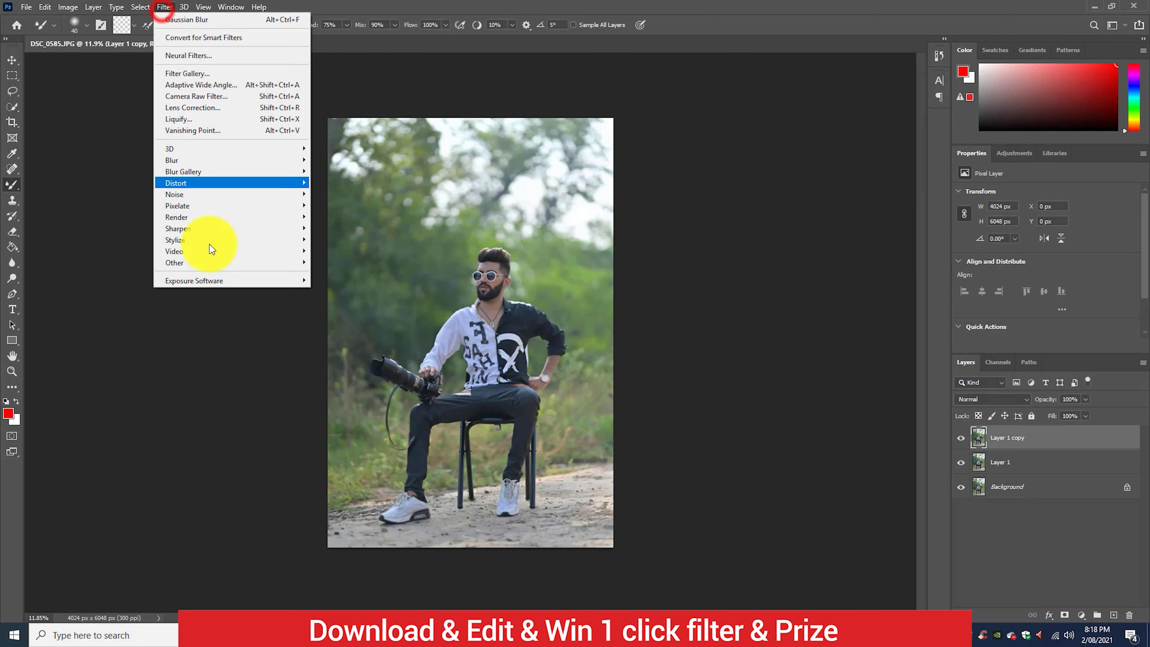
pyautogui.click(347, 274)
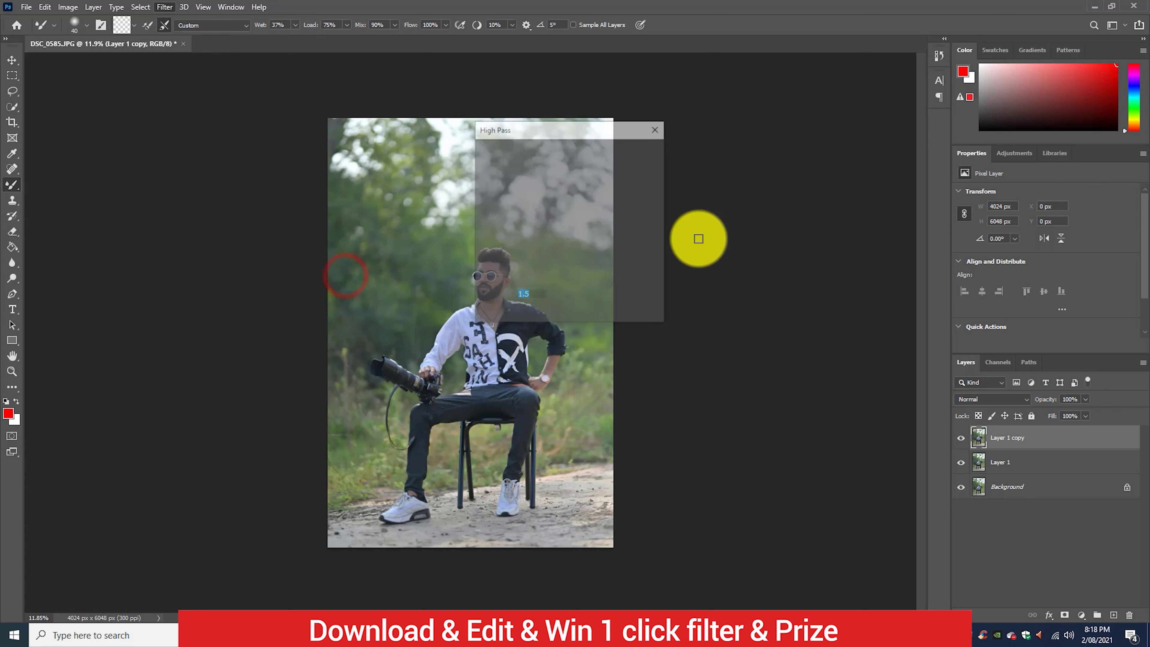
pyautogui.click(647, 154)
pyautogui.click(1009, 400)
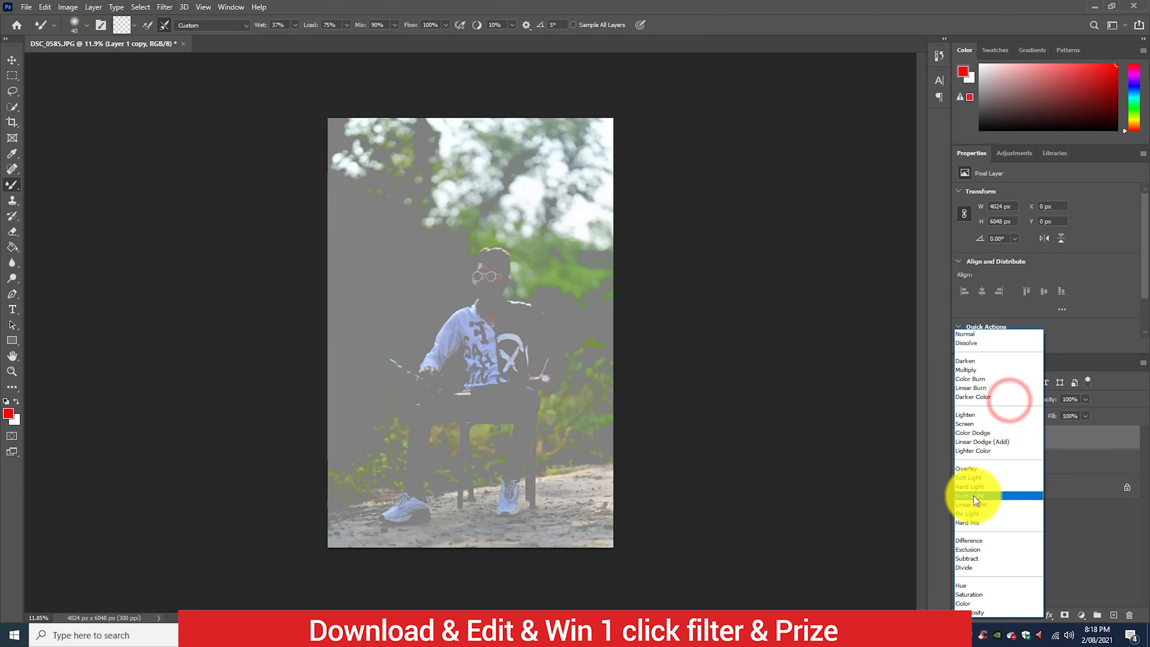
pyautogui.click(974, 499)
# Duplicate the High Pass layer and reselect the blurred Layer 1
pyautogui.click(1025, 460)
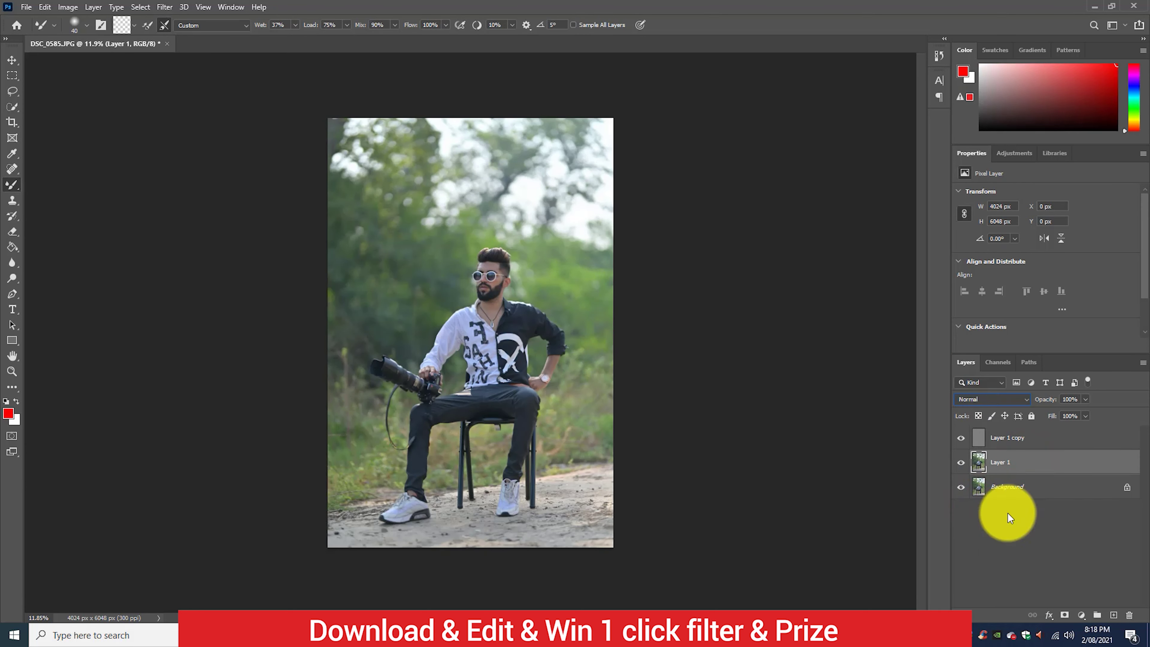
pyautogui.click(1020, 539)
pyautogui.click(1019, 444)
pyautogui.hotkey('ctrl', 'j')
pyautogui.click(1000, 486)
pyautogui.scroll(10, 493, 262)
# Smooth the forehead skin on Layer 1 with an enlarged Mixer Brush
pyautogui.rightClick(12, 185)
pyautogui.click(36, 219)
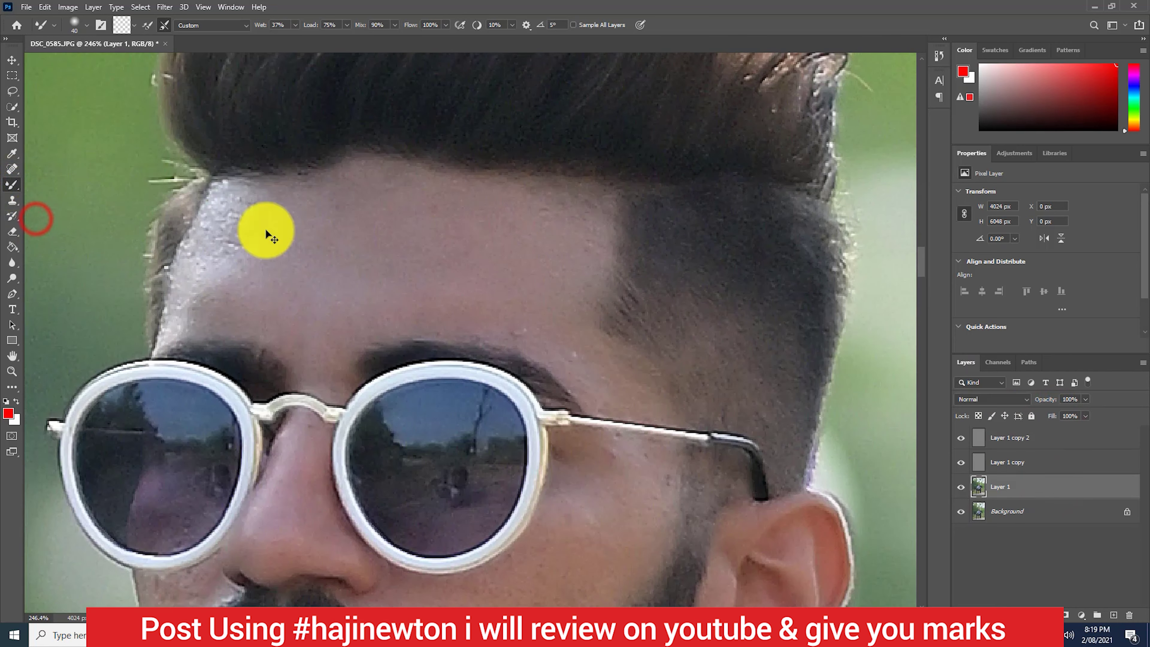
pyautogui.scroll(3, 254, 281)
pyautogui.press(']')
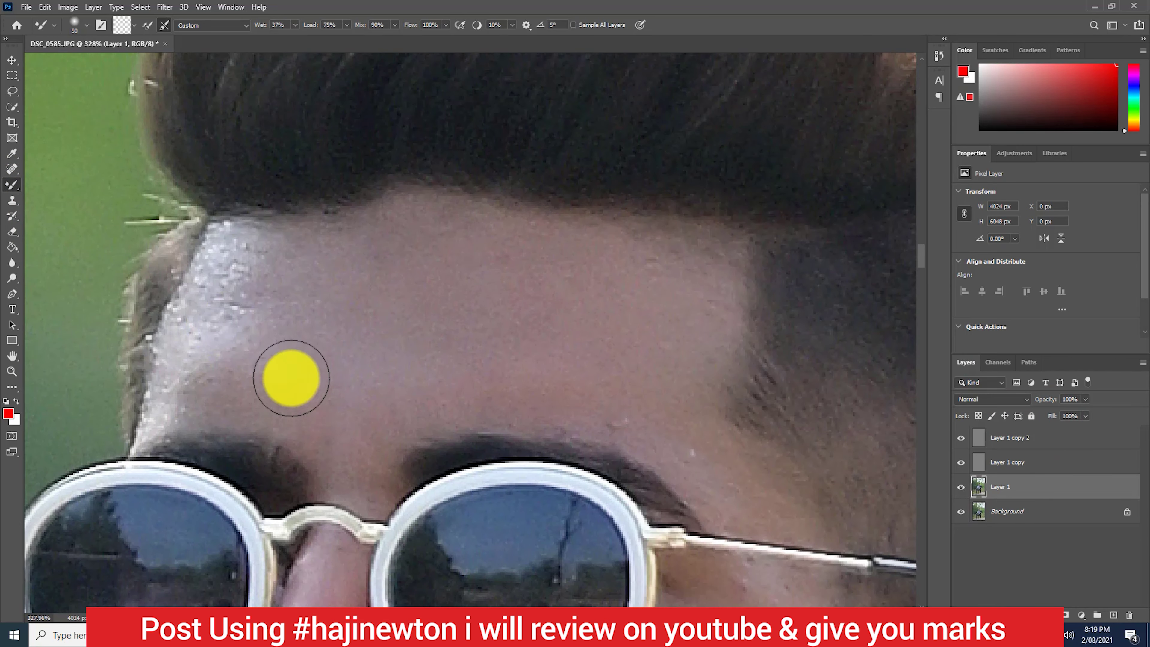
pyautogui.click(316, 311)
pyautogui.press(']')
pyautogui.press('[')
pyautogui.press('[')
pyautogui.press('[')
# Smooth the lips with a smaller brush and the neck with a larger one
pyautogui.scroll(-5, 482, 265)
pyautogui.scroll(-2, 578, 403)
pyautogui.scroll(3, 603, 416)
pyautogui.scroll(-2, 487, 398)
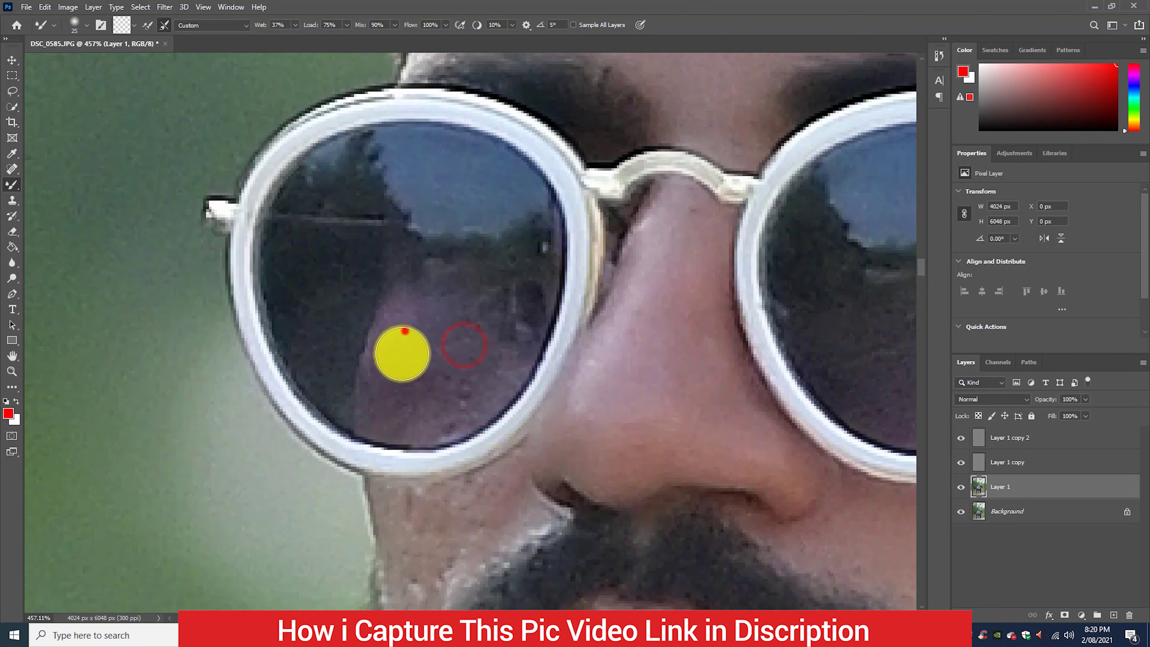
pyautogui.press('[')
pyautogui.scroll(-1, 464, 345)
pyautogui.scroll(-4, 667, 252)
pyautogui.scroll(-3, 441, 262)
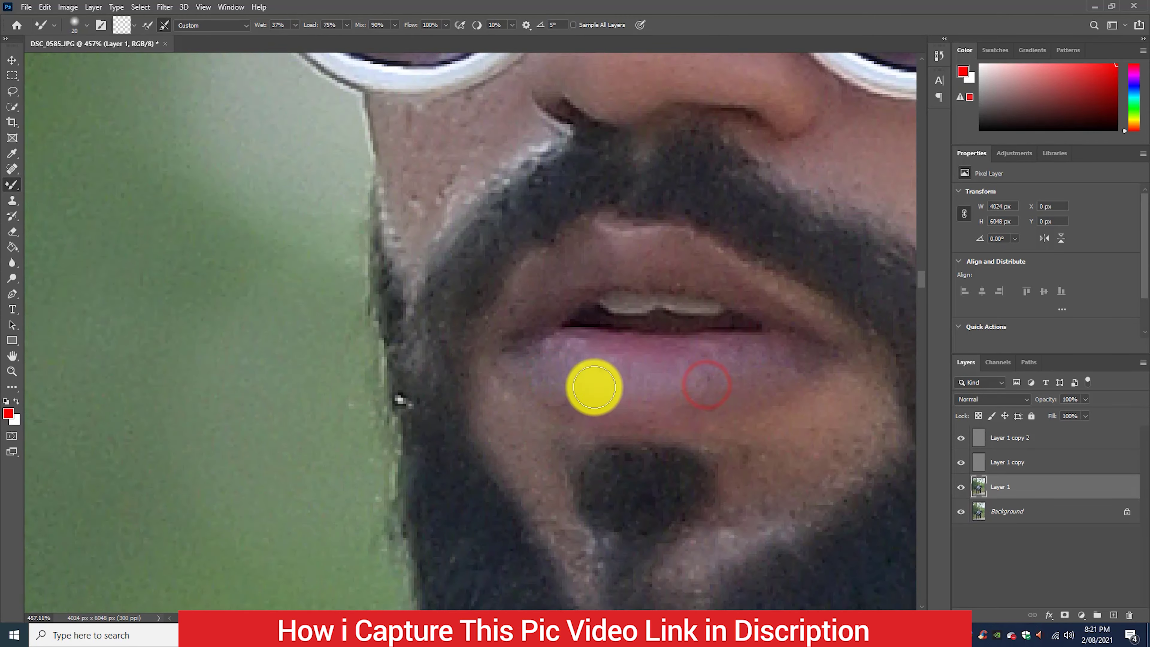
pyautogui.scroll(-3, 594, 386)
pyautogui.scroll(-2, 613, 529)
pyautogui.press(']')
pyautogui.press(']')
pyautogui.press(']')
pyautogui.scroll(-3, 803, 308)
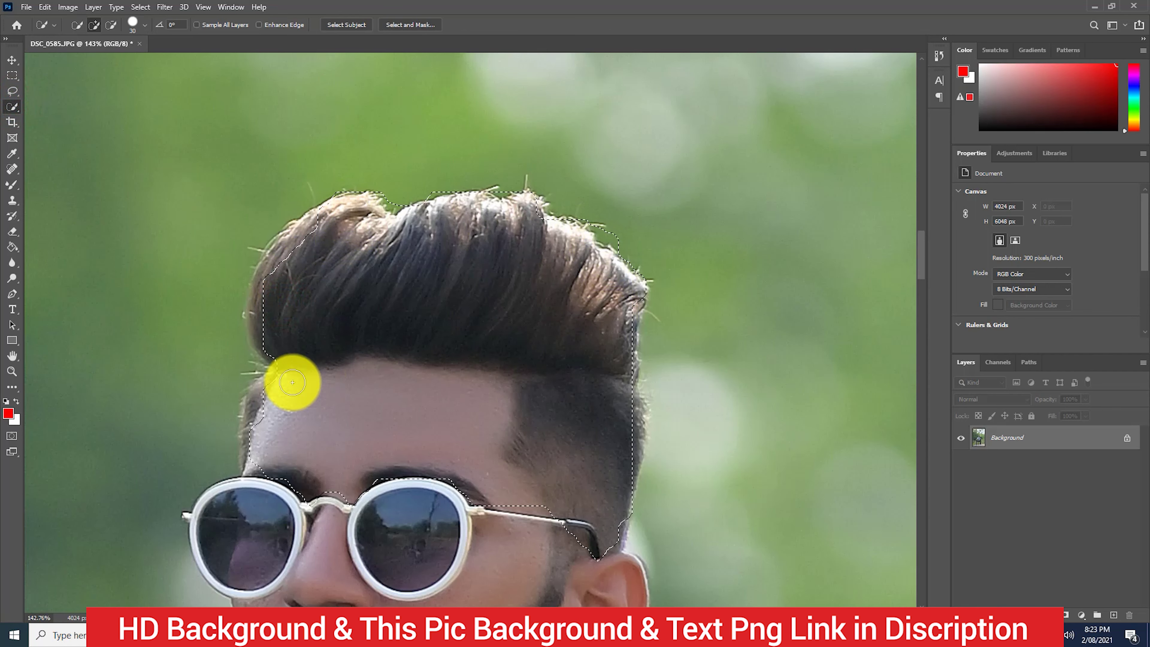
# Quick-select the hair and hairline, trimming stray background from the selection
pyautogui.moveTo(292, 382); pyautogui.dragTo(281, 348)
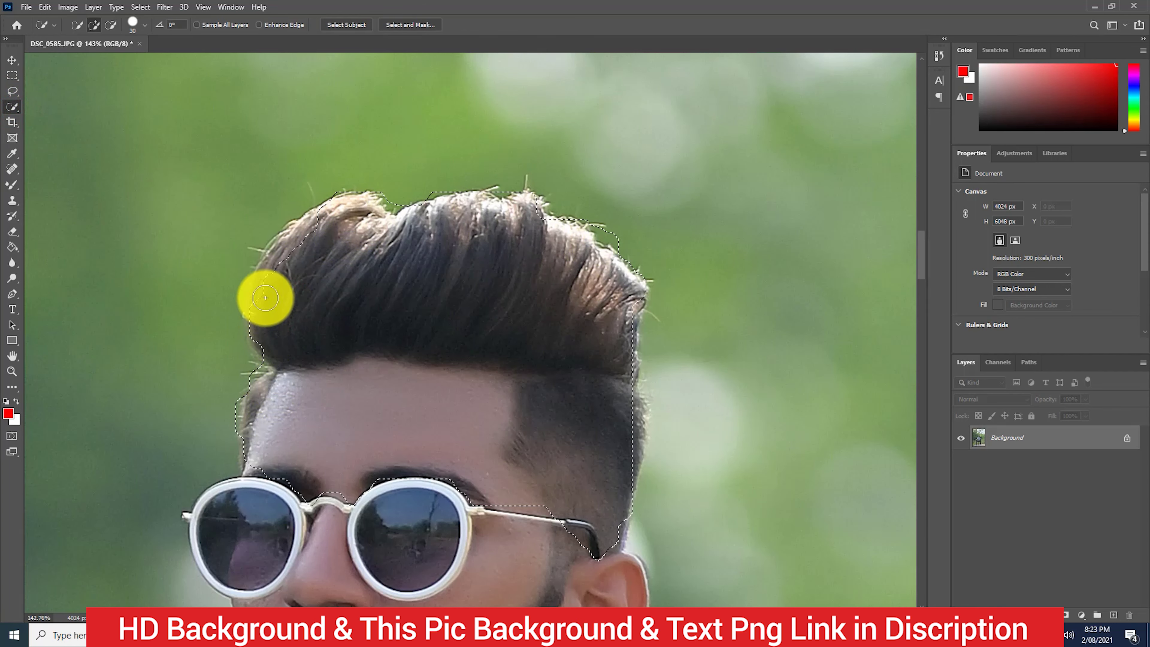
pyautogui.moveTo(265, 297)
pyautogui.mouseDown()
pyautogui.moveTo(453, 230)
pyautogui.moveTo(265, 287)
pyautogui.moveTo(282, 246)
pyautogui.moveTo(620, 308)
pyautogui.mouseUp()
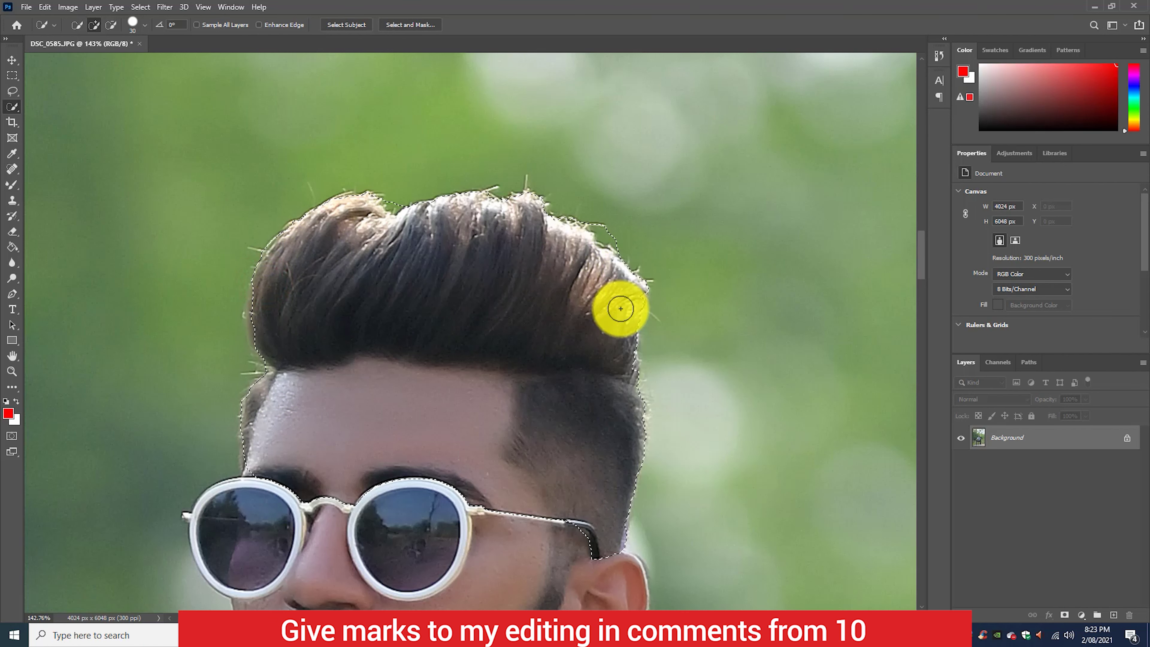
pyautogui.click(111, 25)
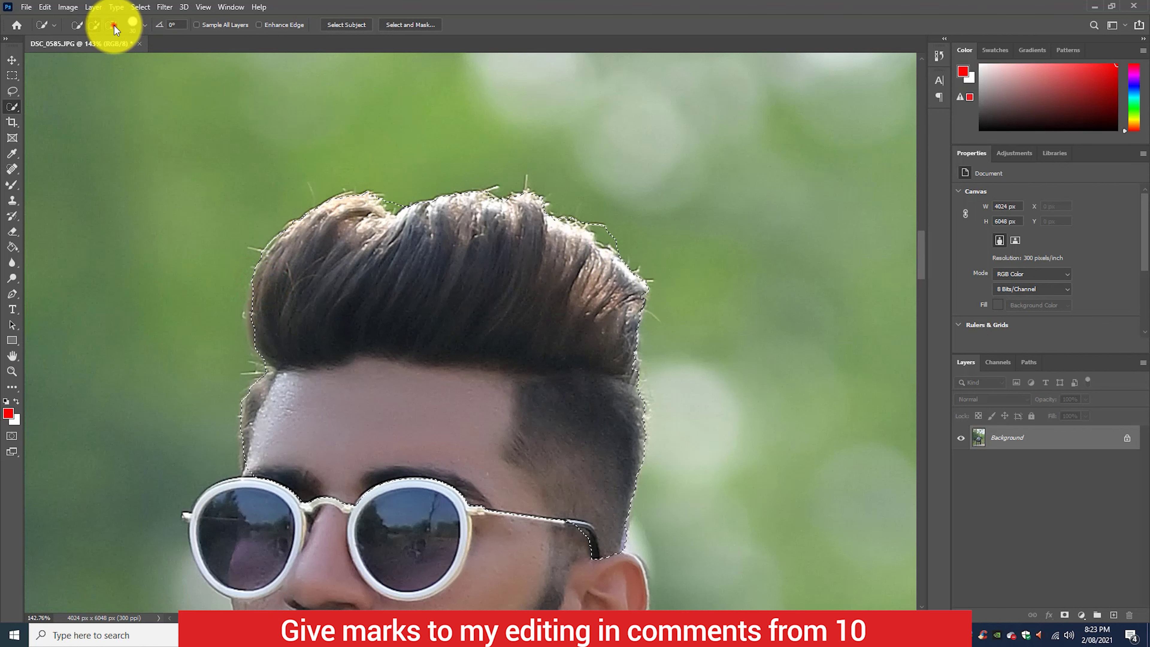
pyautogui.click(394, 198)
pyautogui.click(613, 230)
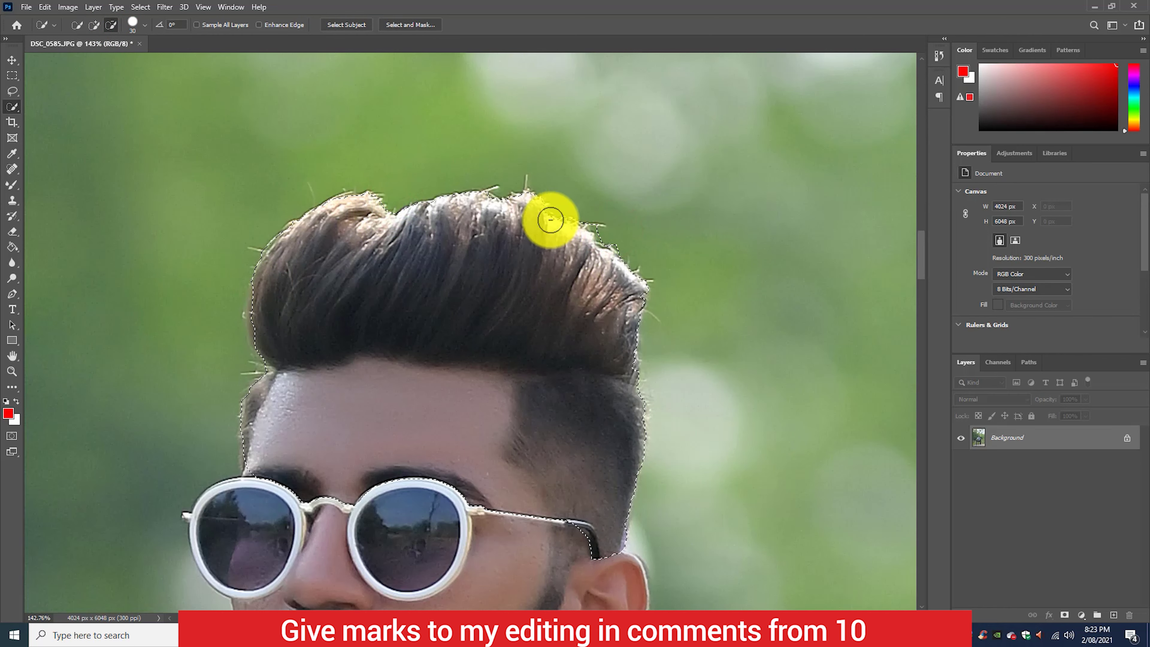
pyautogui.scroll(-3, 522, 235)
# Feather the selection 5 px and refine the hair edges in Select and Mask
pyautogui.rightClick(525, 237)
pyautogui.click(545, 261)
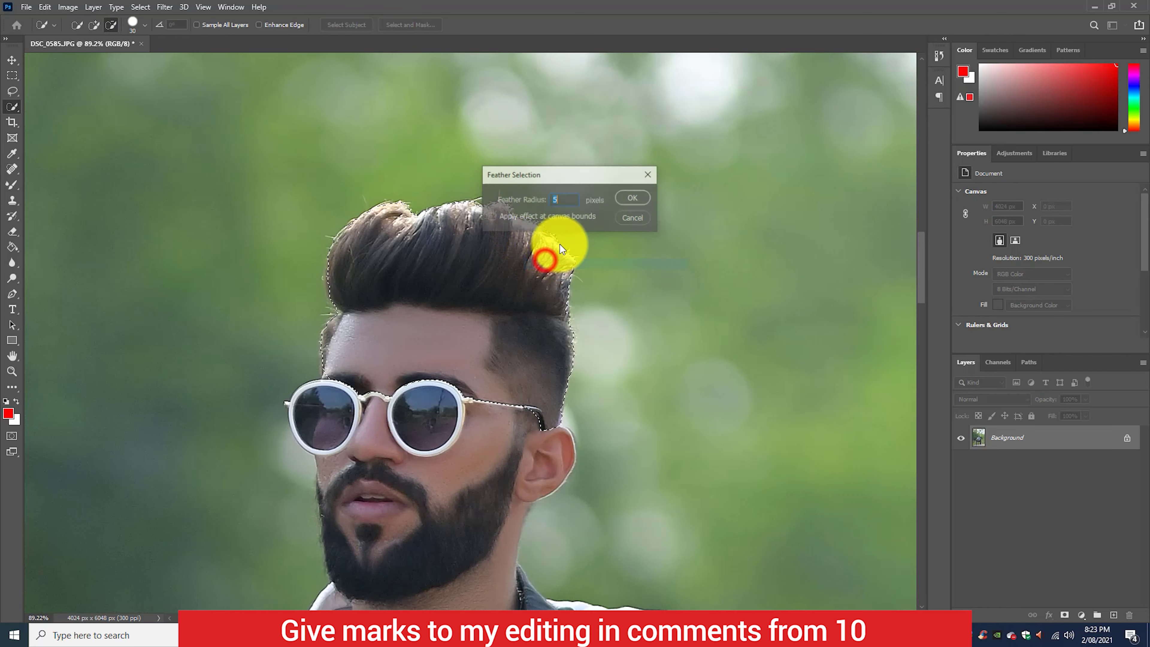
pyautogui.click(632, 197)
pyautogui.rightClick(531, 239)
pyautogui.click(566, 278)
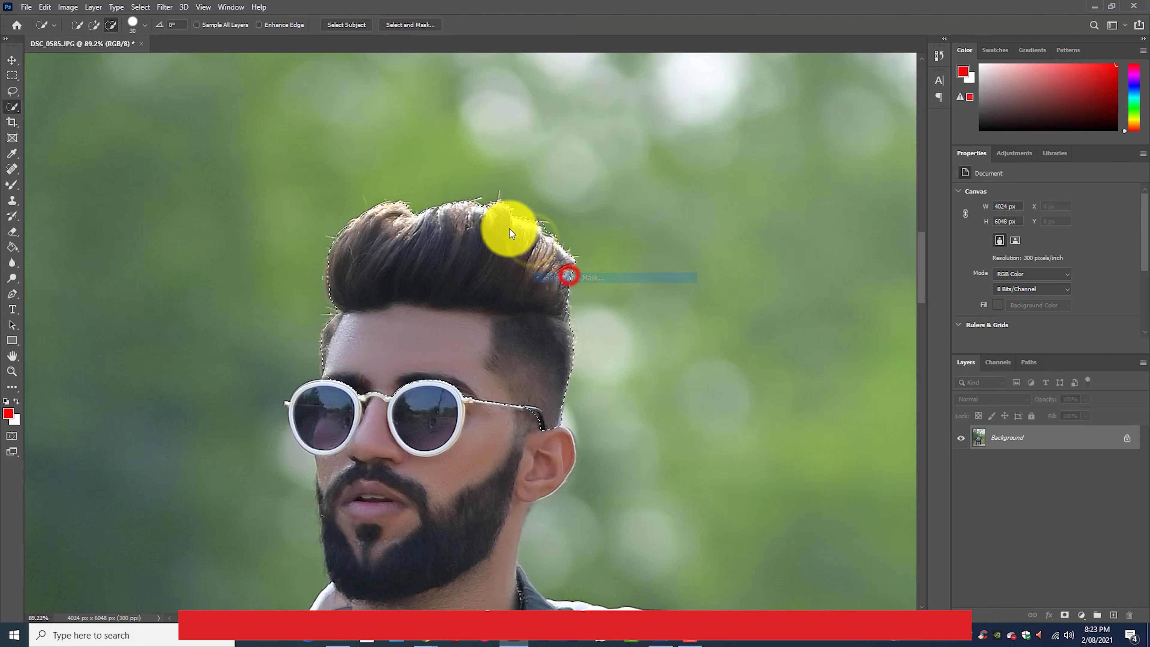
pyautogui.press('[')
pyautogui.press('[')
pyautogui.press('[')
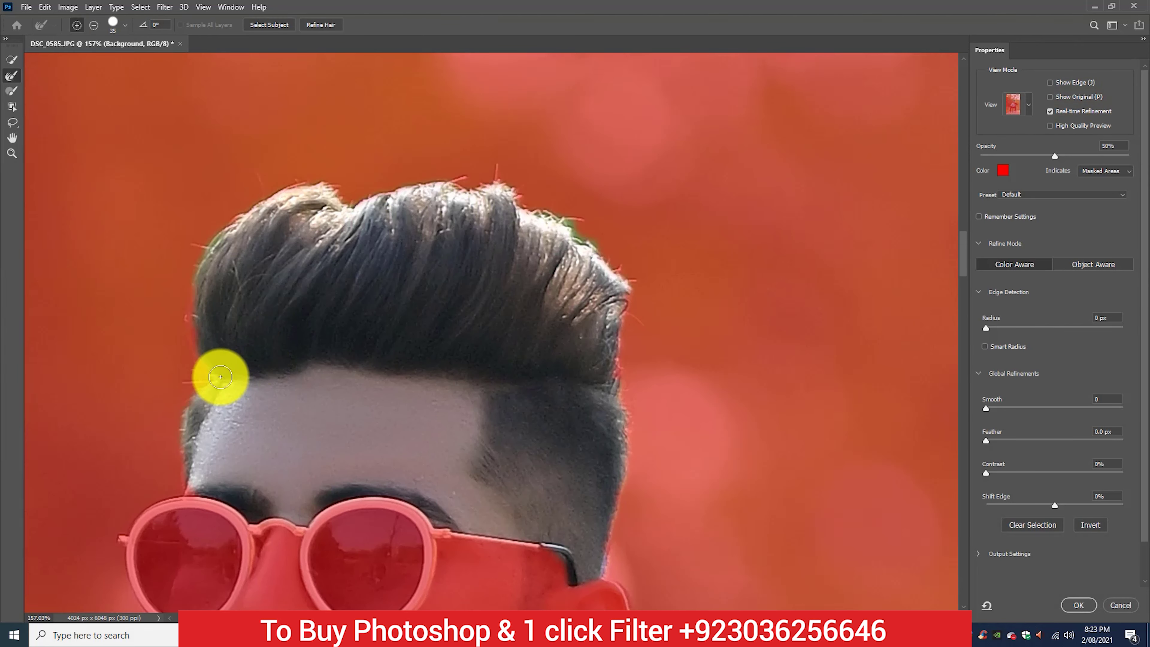
pyautogui.moveTo(203, 312)
pyautogui.mouseDown()
pyautogui.moveTo(290, 201)
pyautogui.moveTo(384, 197)
pyautogui.moveTo(567, 226)
pyautogui.moveTo(640, 298)
pyautogui.moveTo(624, 439)
pyautogui.mouseUp()
pyautogui.click(1069, 604)
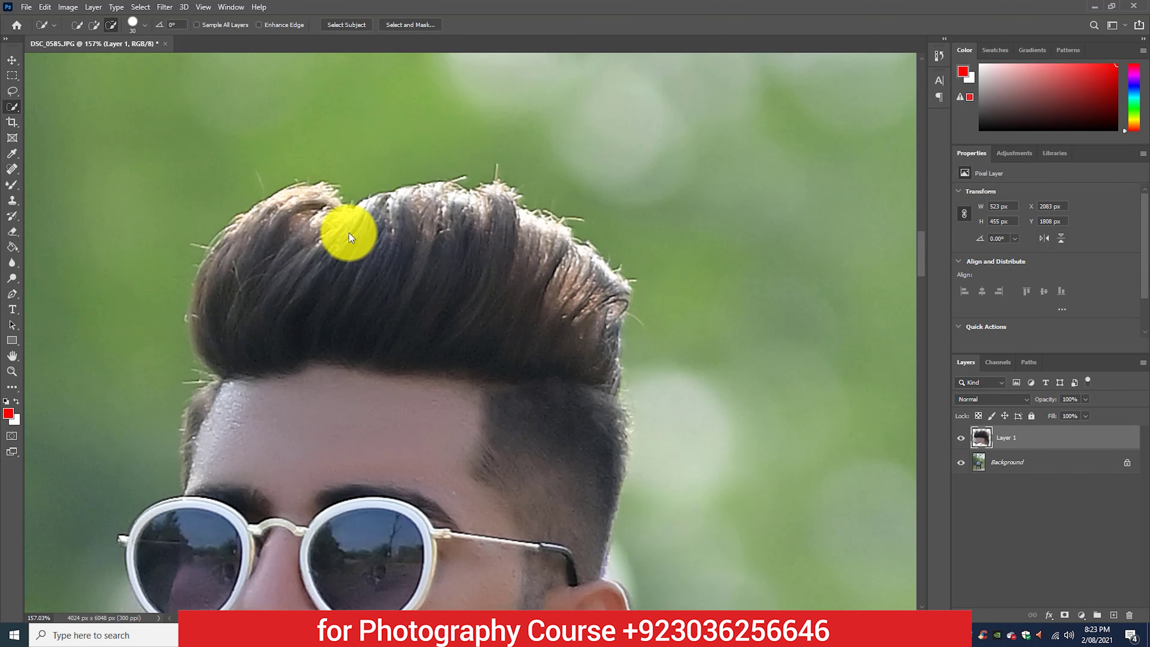
# In Liquify, zoom in and Forward Warp the top-left hair outline upward and fuller
pyautogui.hotkey('ctrl', 'shift', 'x')
pyautogui.click(18, 212)
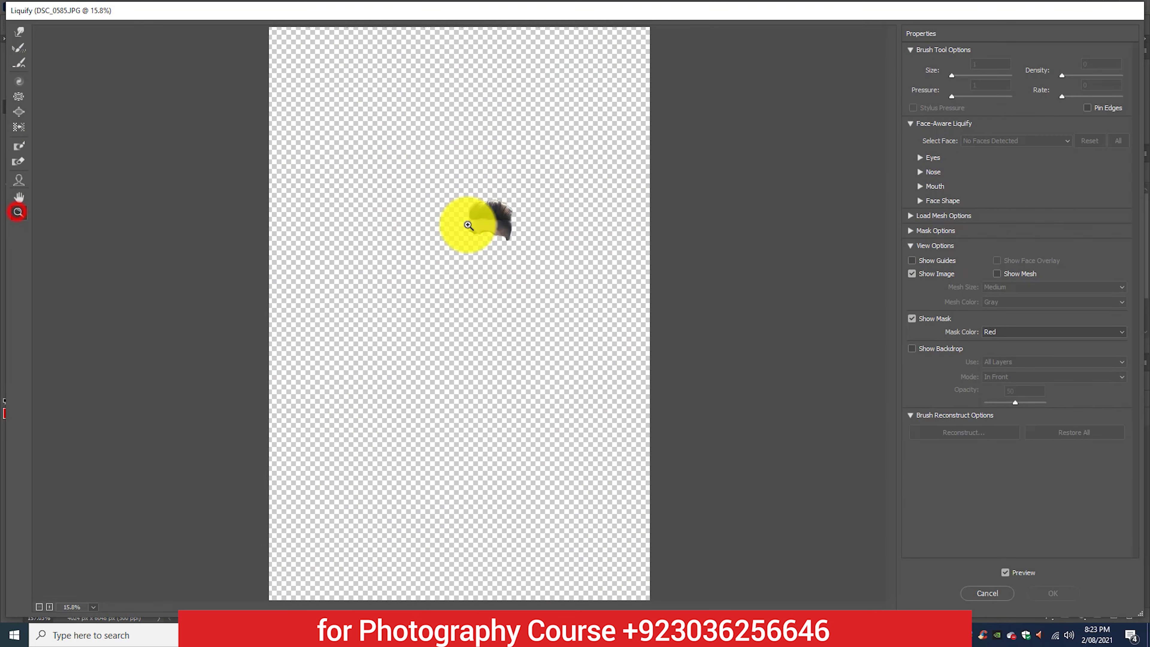
pyautogui.moveTo(548, 277); pyautogui.dragTo(426, 238)
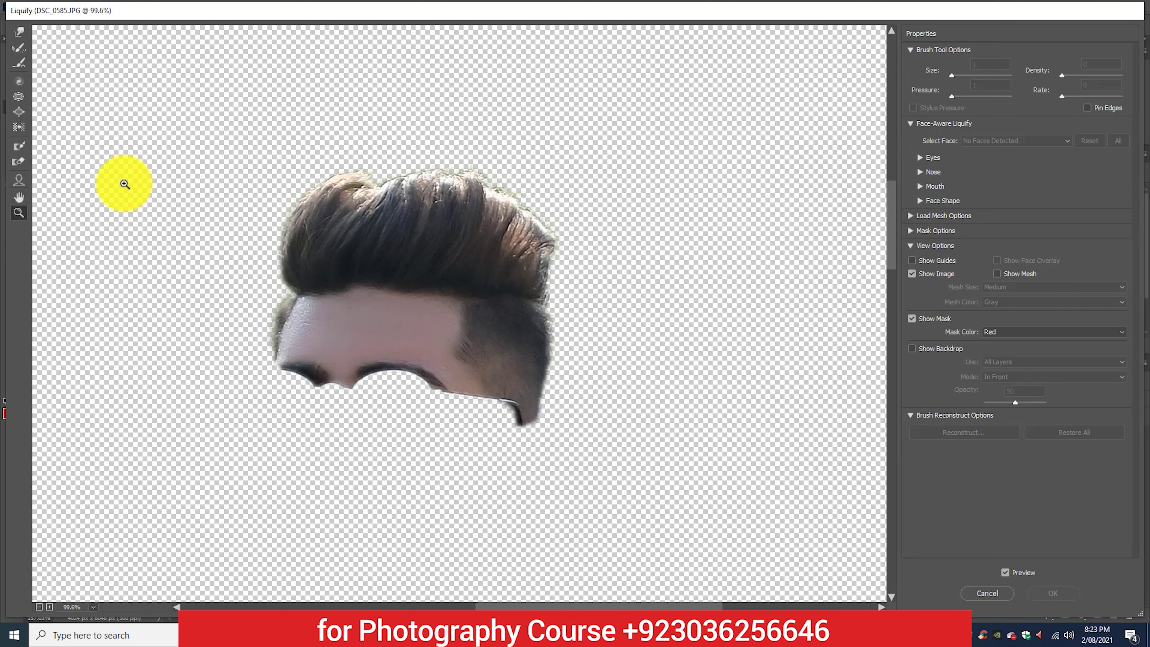
pyautogui.click(18, 31)
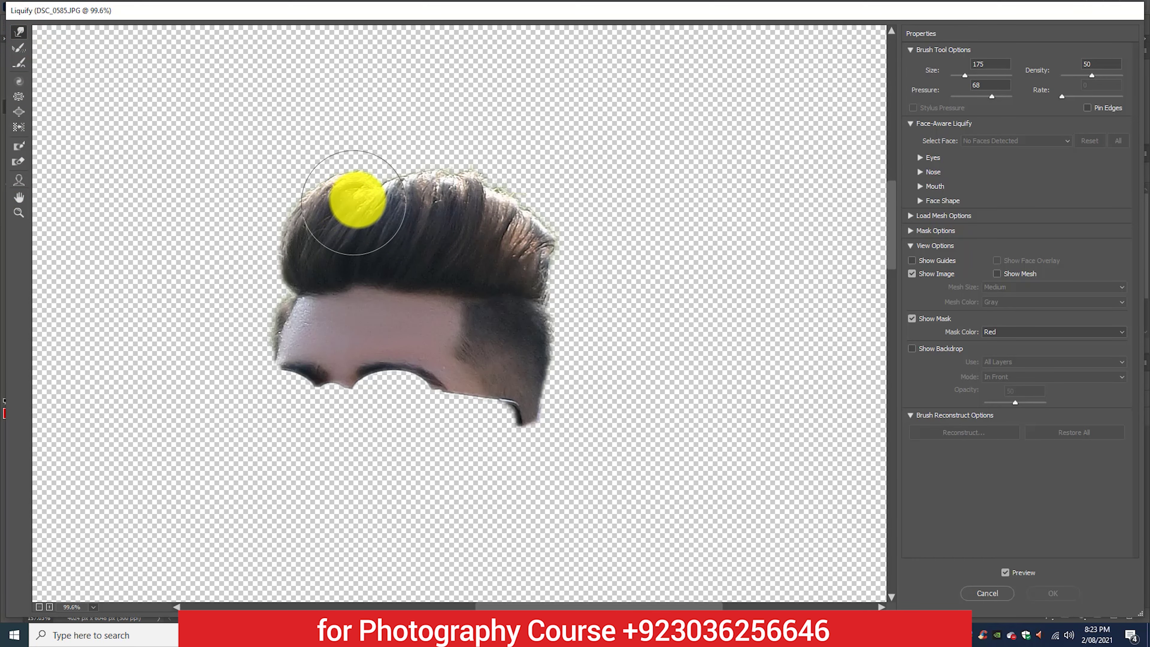
pyautogui.moveTo(354, 200); pyautogui.dragTo(366, 186)
pyautogui.press('[')
pyautogui.press('[')
pyautogui.press('[')
pyautogui.moveTo(359, 268); pyautogui.dragTo(367, 275)
pyautogui.press(']')
pyautogui.press(']')
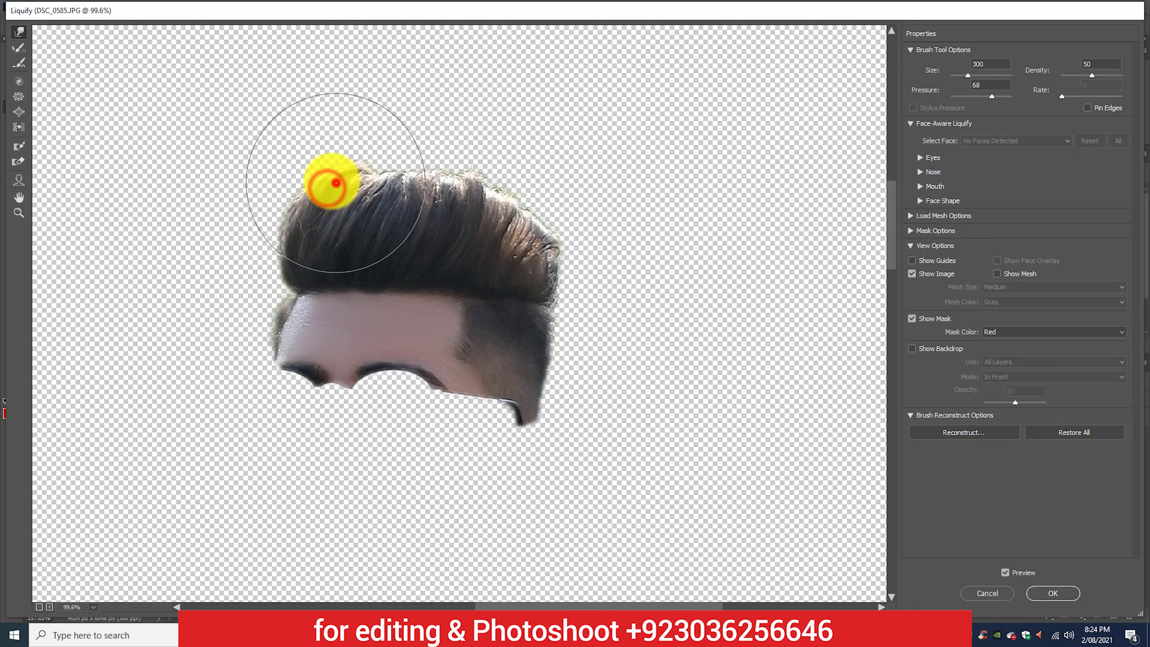
pyautogui.press(']')
pyautogui.click(322, 164)
pyautogui.moveTo(322, 164); pyautogui.dragTo(376, 177)
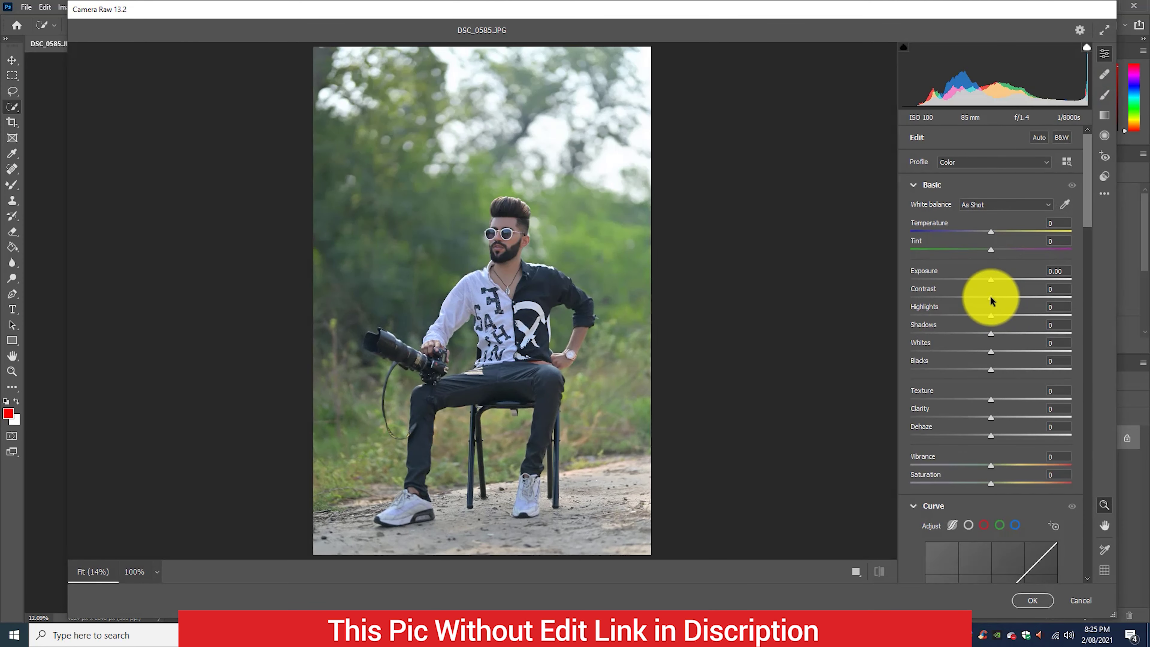
# Apply Camera Raw with Temperature +10, Contrast +16, Whites +11, Blacks -3, Texture +4, Clarity +8, Dehaze +2
pyautogui.moveTo(1008, 293)
pyautogui.mouseDown()
pyautogui.moveTo(959, 316)
pyautogui.moveTo(1008, 316)
pyautogui.moveTo(1029, 333)
pyautogui.mouseUp()
pyautogui.moveTo(990, 230); pyautogui.dragTo(992, 229)
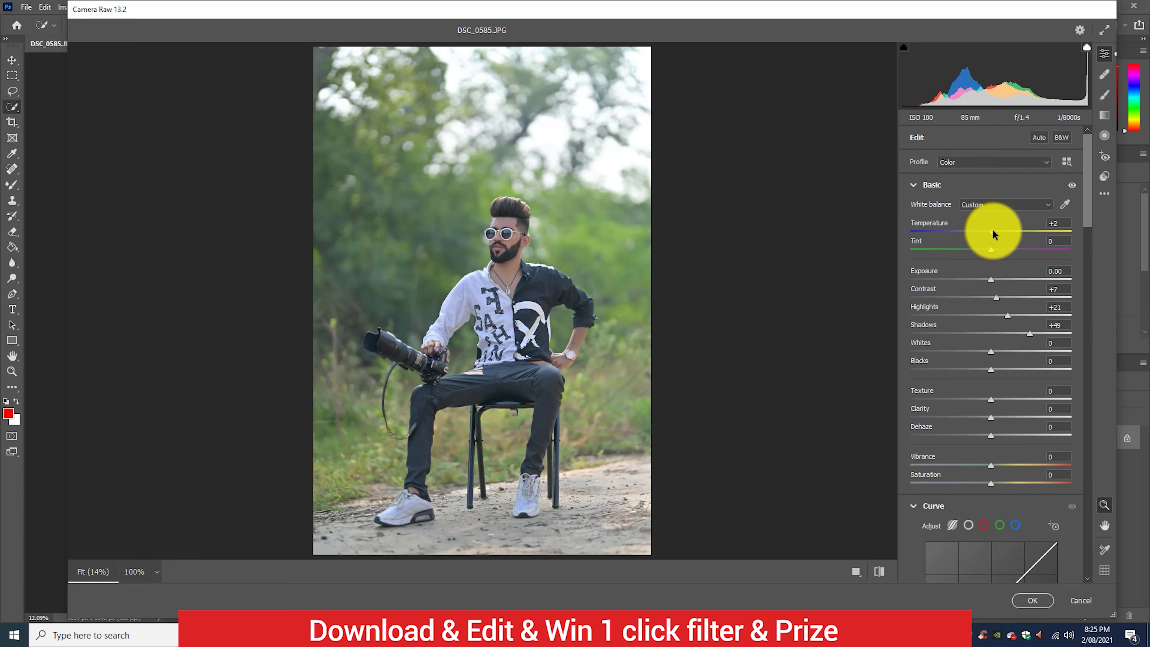
pyautogui.moveTo(990, 352)
pyautogui.mouseDown()
pyautogui.moveTo(890, 342)
pyautogui.moveTo(1014, 346)
pyautogui.moveTo(904, 366)
pyautogui.moveTo(987, 366)
pyautogui.mouseUp()
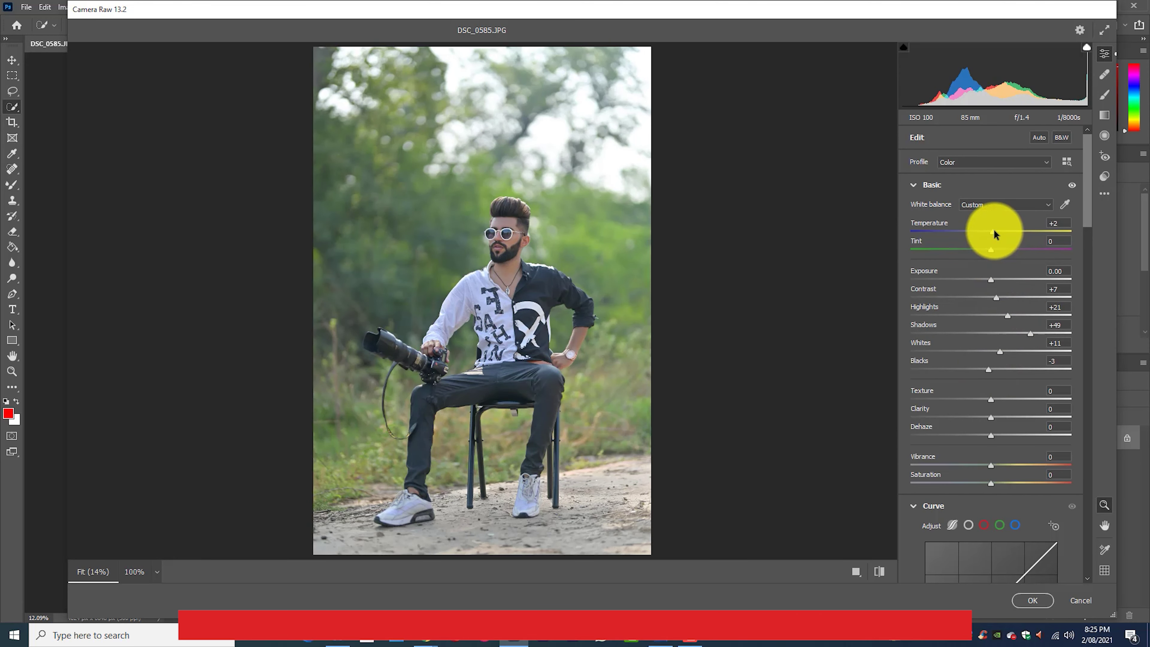
pyautogui.moveTo(994, 234); pyautogui.dragTo(1000, 228)
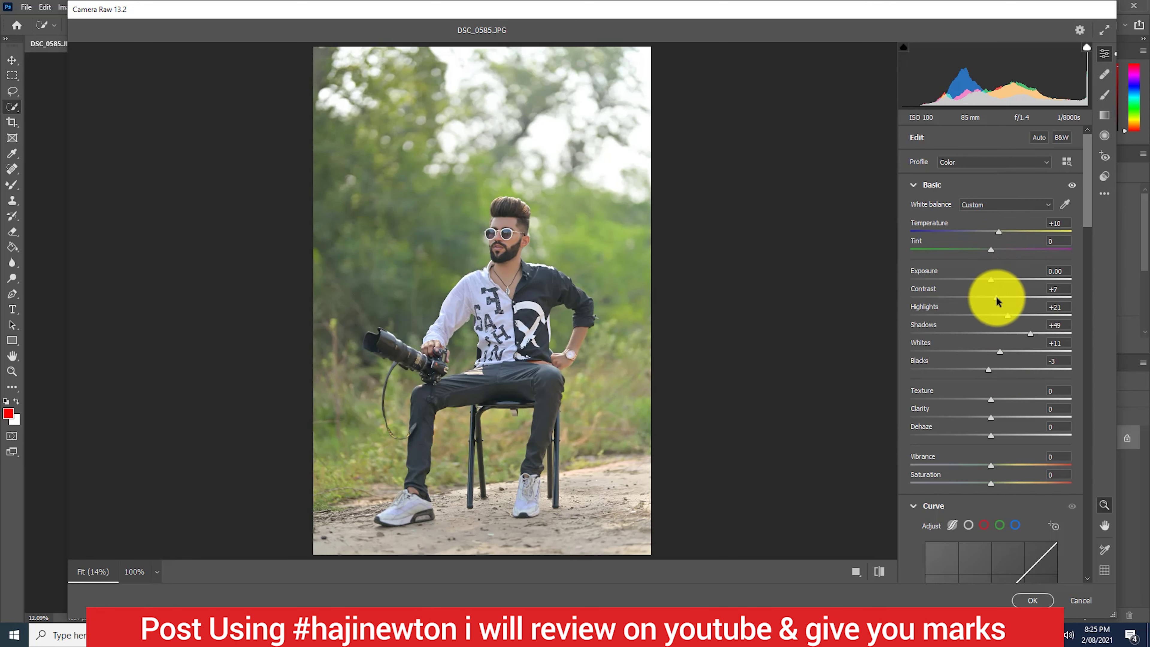
pyautogui.moveTo(1001, 296); pyautogui.dragTo(1004, 294)
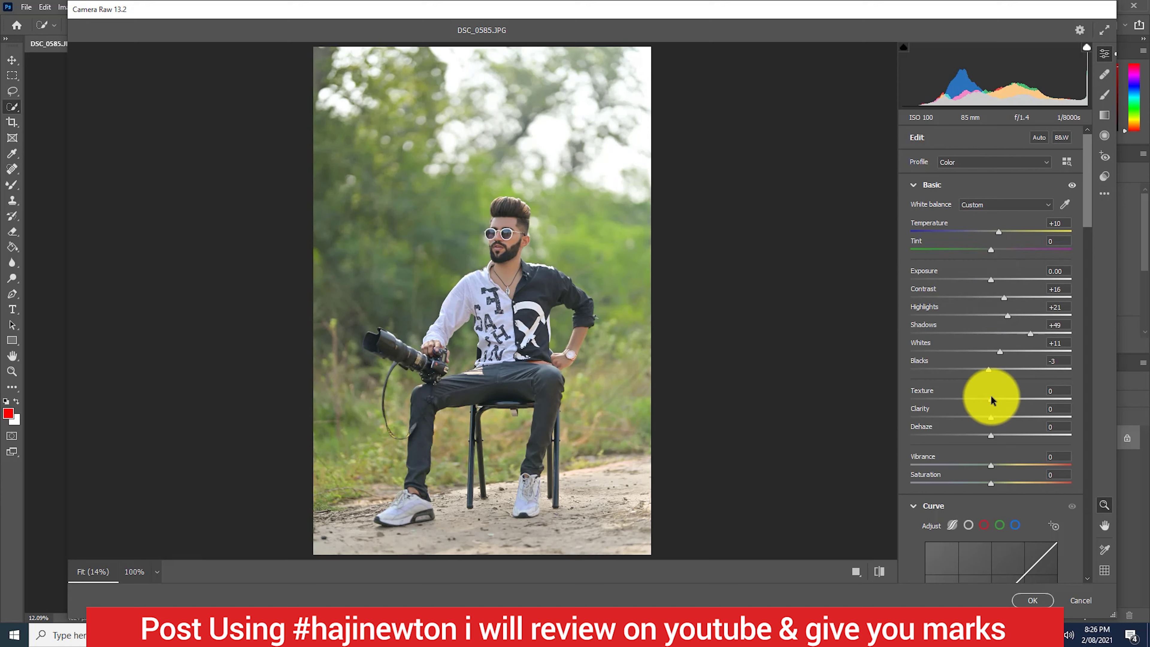
pyautogui.moveTo(991, 398); pyautogui.dragTo(997, 415)
pyautogui.moveTo(991, 433); pyautogui.dragTo(992, 434)
pyautogui.scroll(-2, 992, 453)
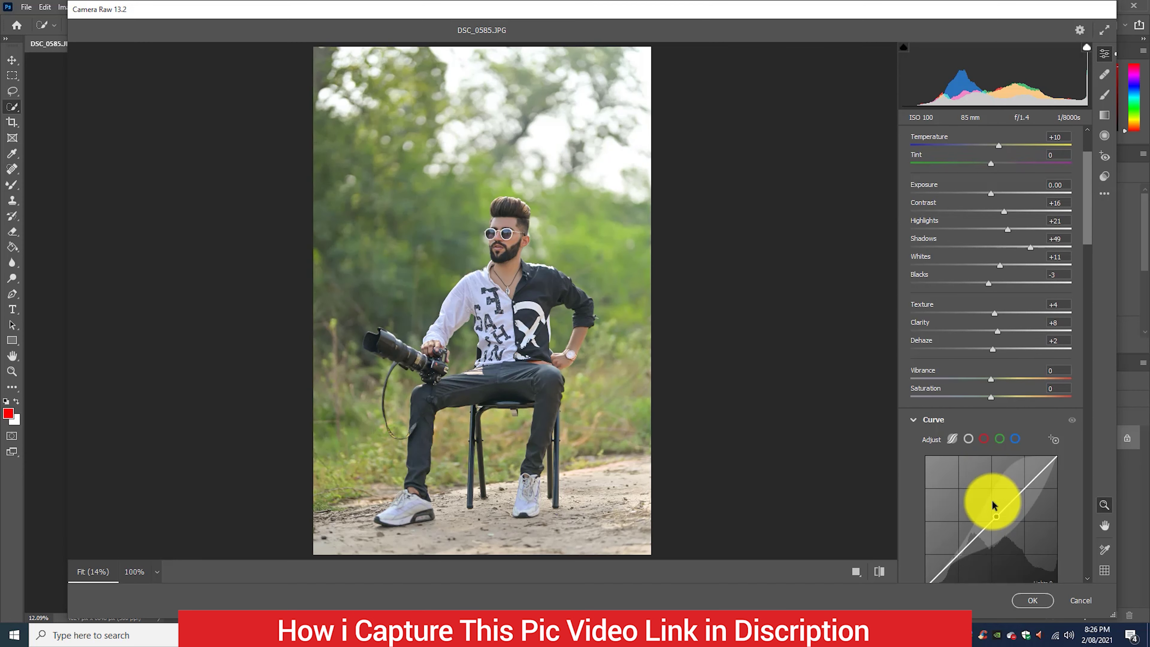
pyautogui.click(1032, 601)
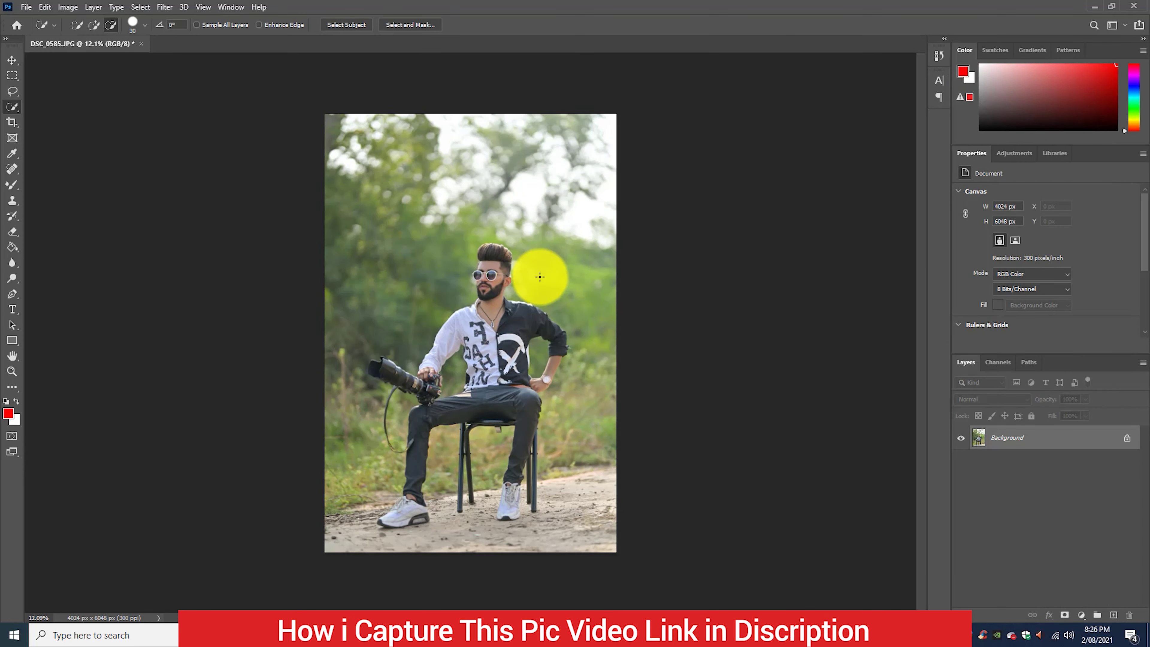
# Add a Selective Color layer and cut cyan and yellow from the Yellows
pyautogui.click(1081, 615)
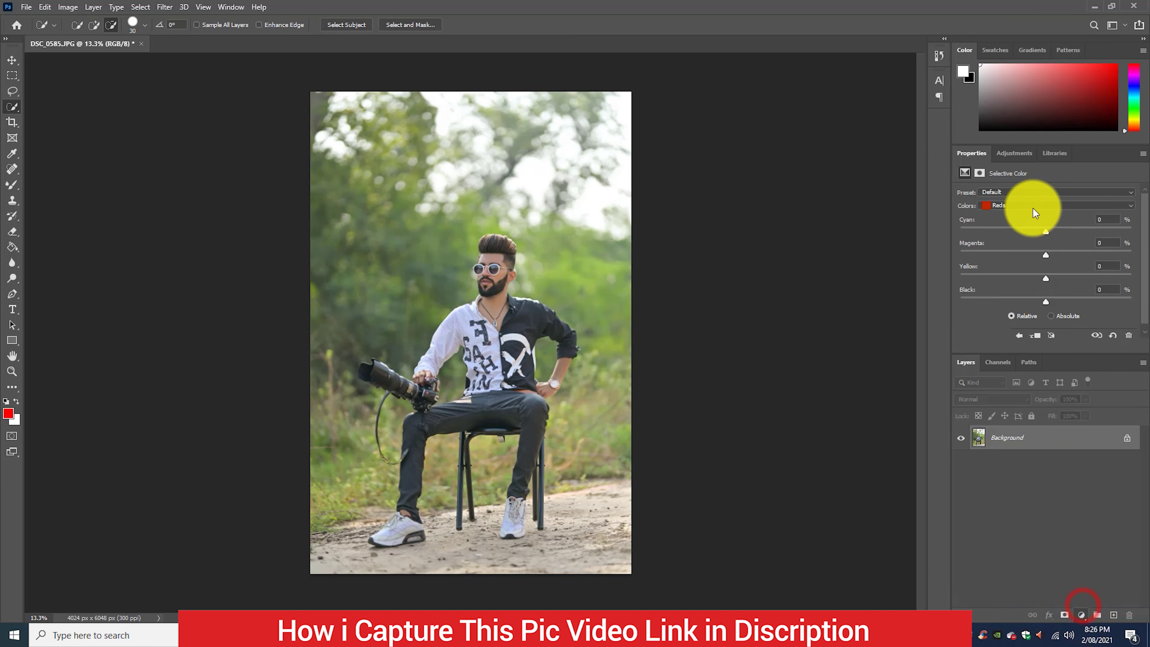
pyautogui.click(1034, 205)
pyautogui.click(1017, 226)
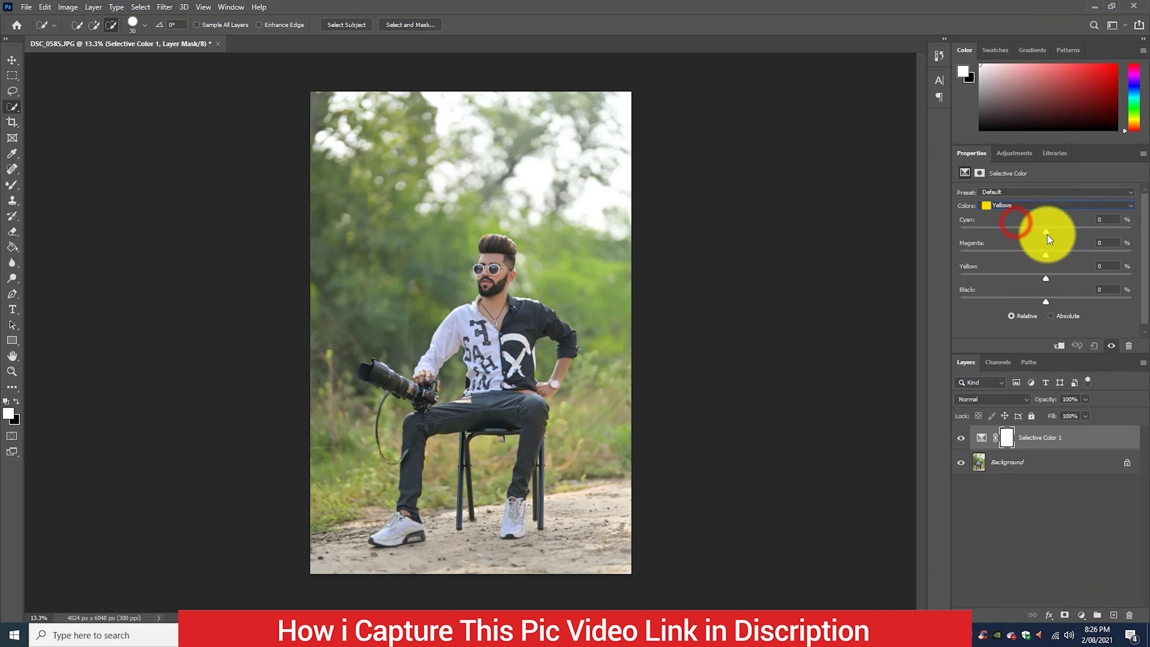
pyautogui.moveTo(1082, 235)
pyautogui.mouseDown()
pyautogui.moveTo(904, 250)
pyautogui.moveTo(983, 231)
pyautogui.mouseUp()
pyautogui.moveTo(1045, 255)
pyautogui.mouseDown()
pyautogui.moveTo(903, 252)
pyautogui.moveTo(1055, 257)
pyautogui.mouseUp()
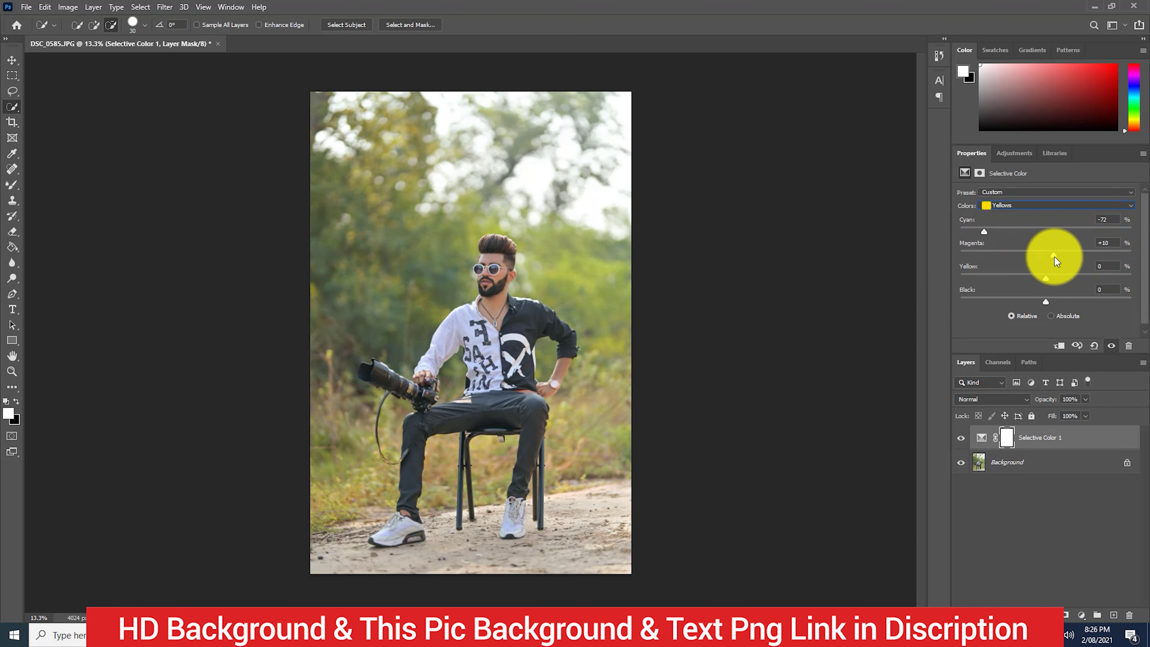
pyautogui.moveTo(960, 231); pyautogui.dragTo(1012, 231)
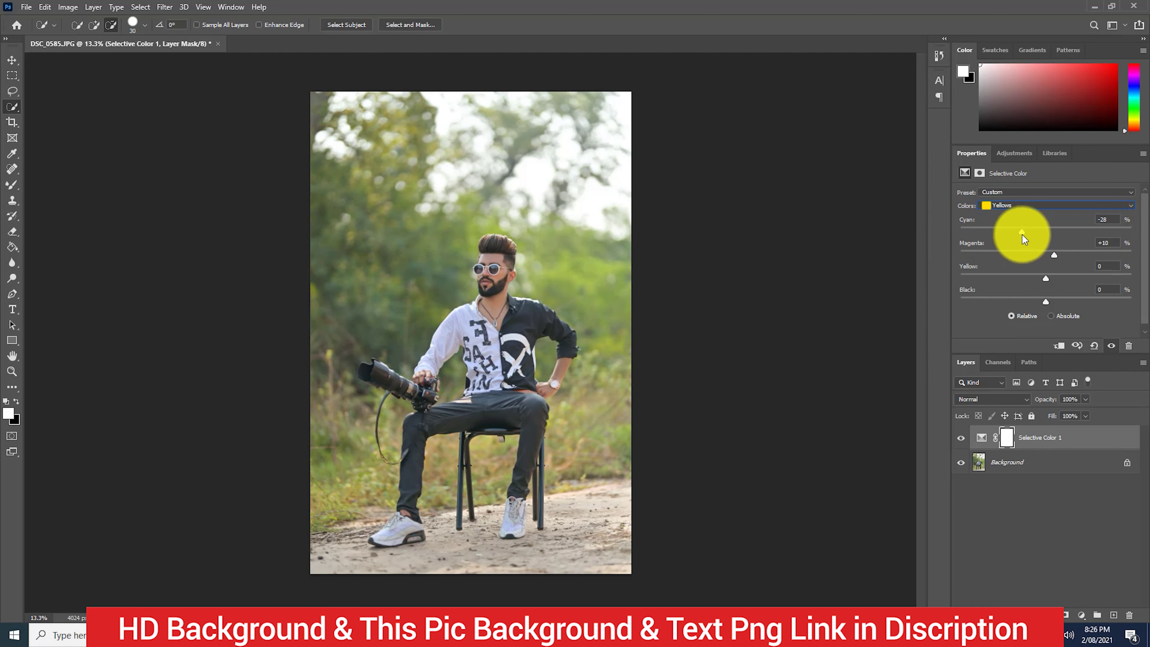
pyautogui.moveTo(1045, 277); pyautogui.dragTo(1080, 278)
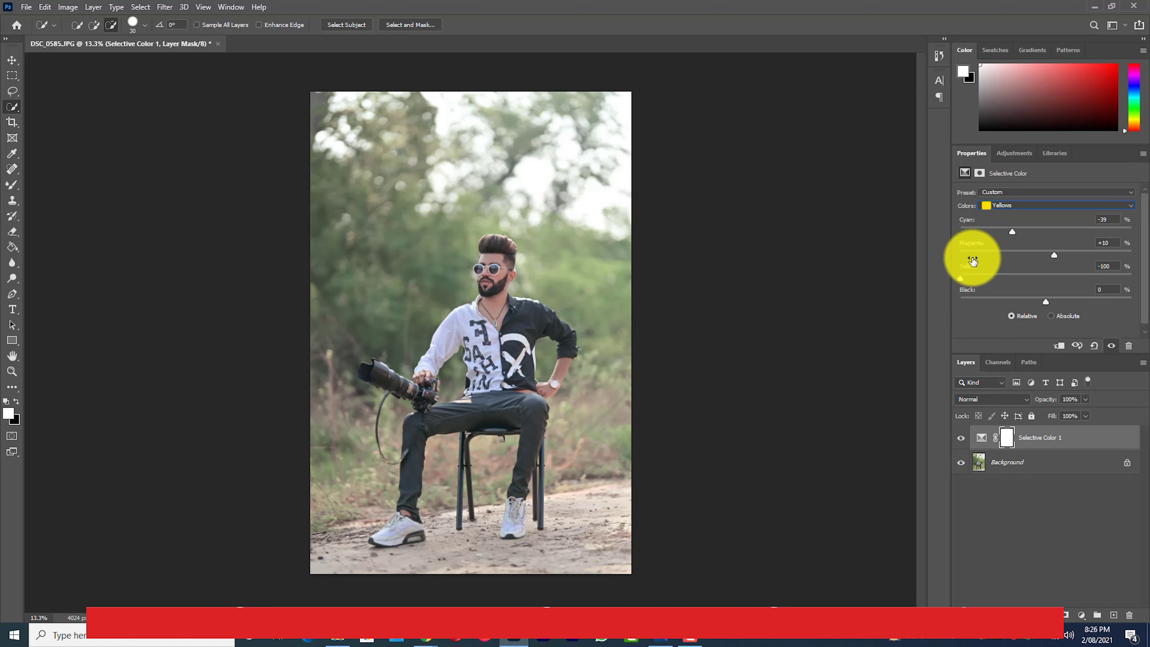
pyautogui.moveTo(1011, 231)
pyautogui.mouseDown()
pyautogui.moveTo(906, 232)
pyautogui.moveTo(1096, 231)
pyautogui.moveTo(957, 265)
pyautogui.moveTo(1077, 257)
pyautogui.moveTo(963, 236)
pyautogui.moveTo(1040, 231)
pyautogui.moveTo(978, 254)
pyautogui.moveTo(1046, 254)
pyautogui.moveTo(1124, 278)
pyautogui.moveTo(1003, 278)
pyautogui.moveTo(1063, 278)
pyautogui.mouseUp()
# Tweak Reds, then finalize Yellows at Cyan -55, Magenta -12, Yellow -100
pyautogui.click(1014, 205)
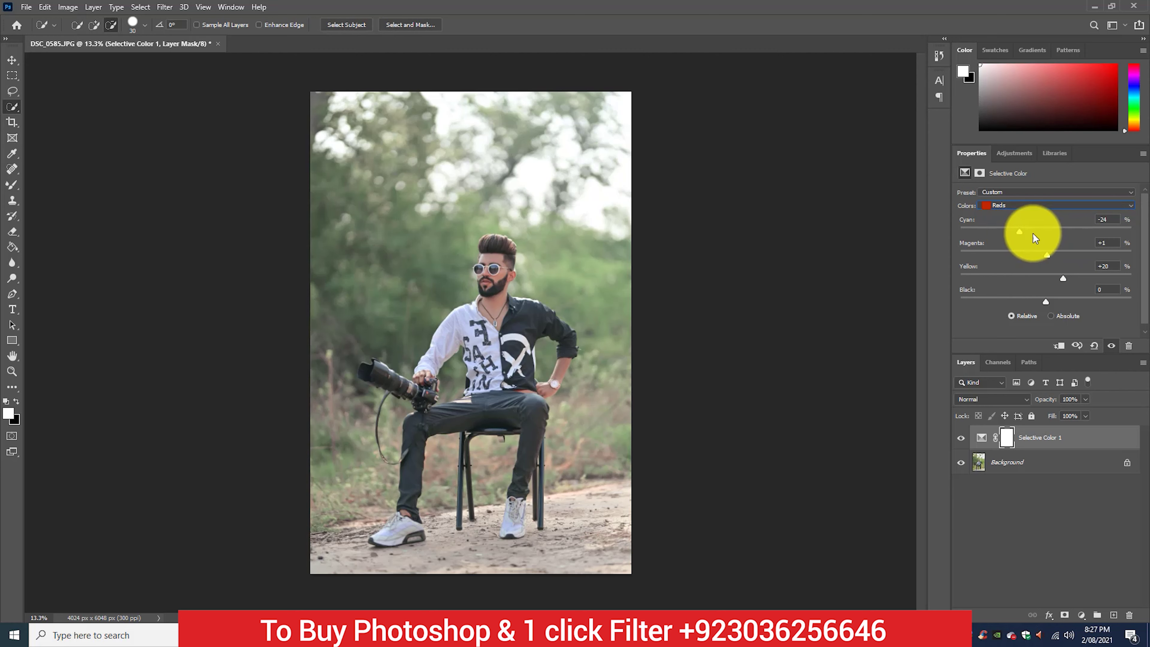
pyautogui.click(1031, 207)
pyautogui.click(1013, 224)
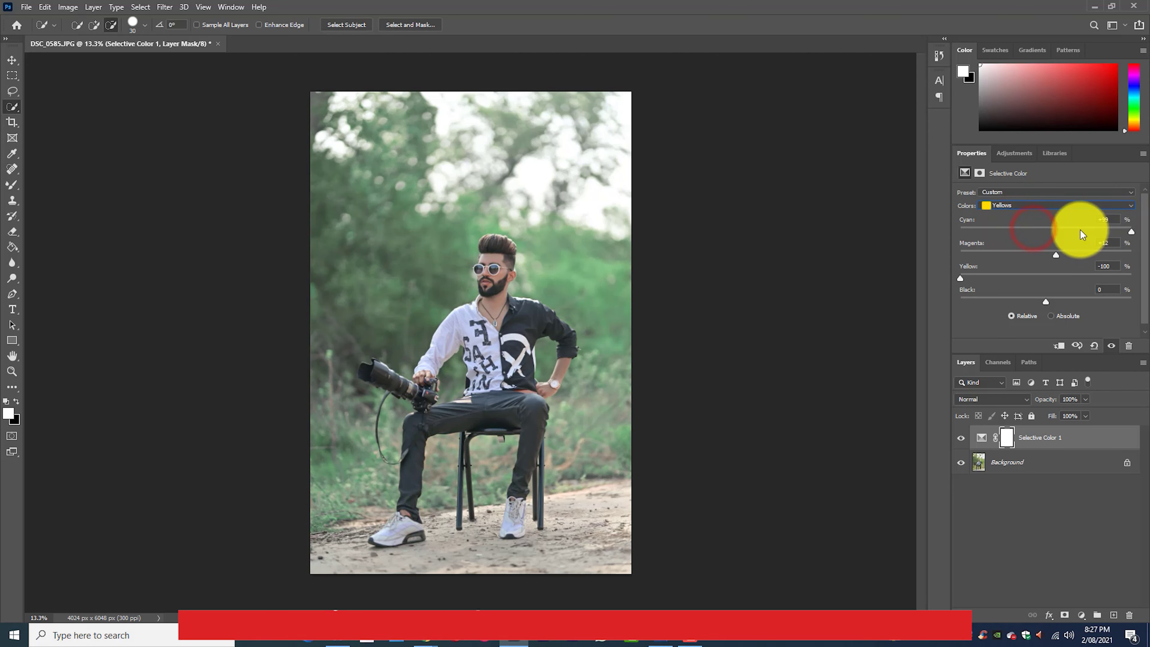
pyautogui.moveTo(1079, 230); pyautogui.dragTo(961, 231)
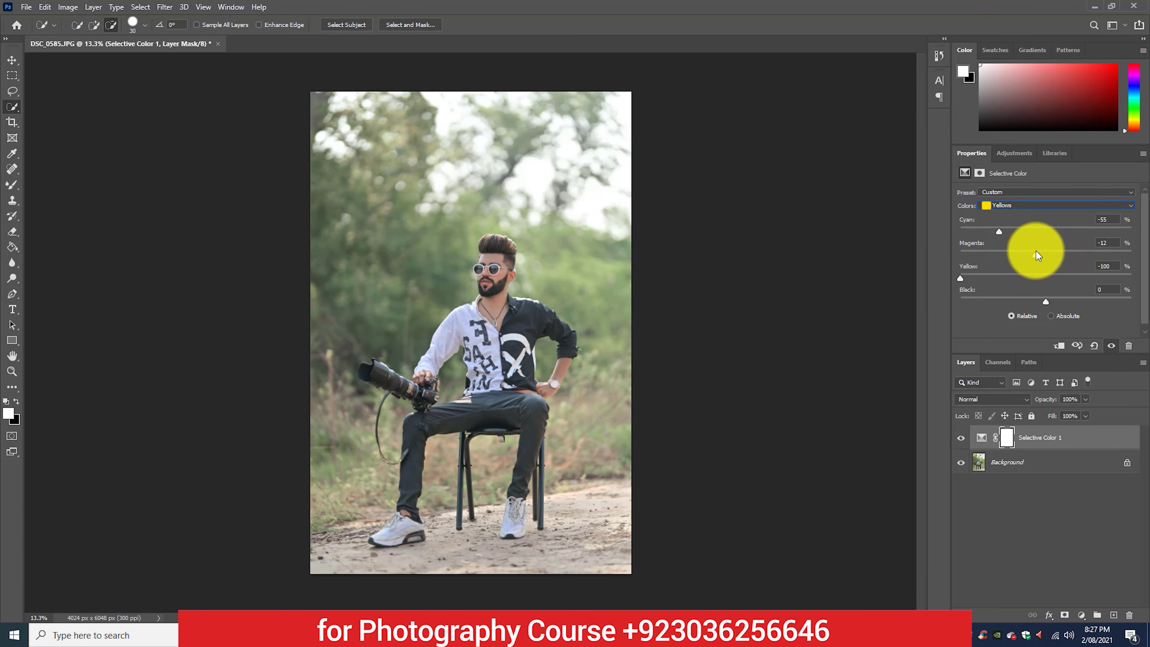
# Set Greens to Cyan -100, Magenta +100, Yellow -100 with slightly more black
pyautogui.click(1022, 205)
pyautogui.click(1010, 225)
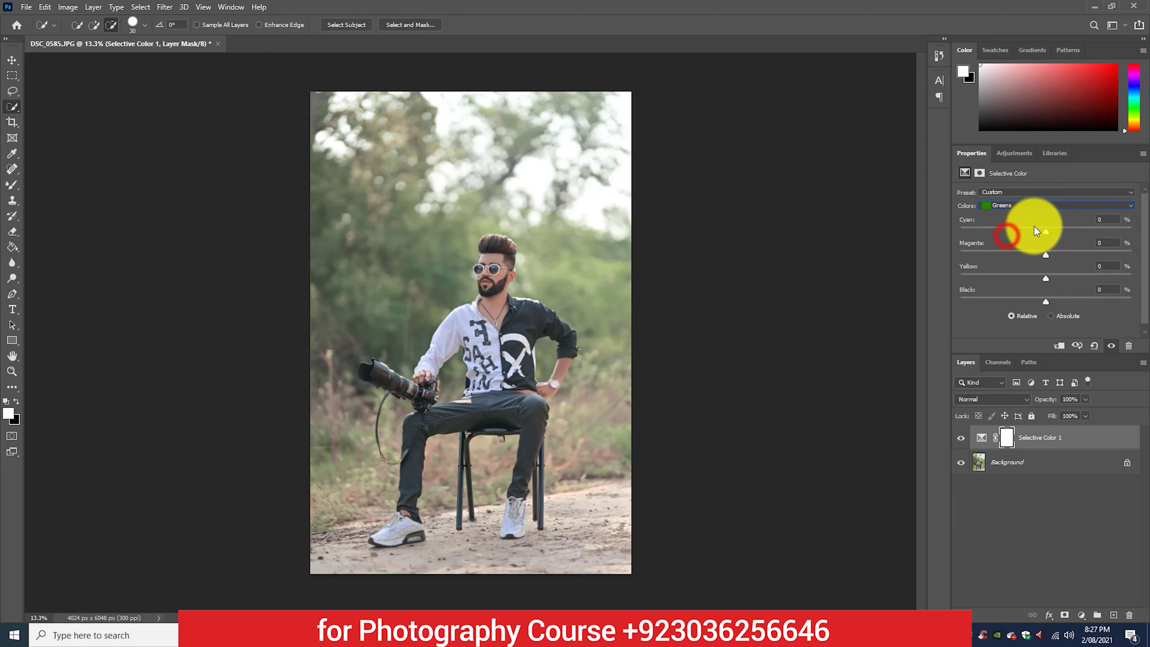
pyautogui.moveTo(960, 232)
pyautogui.mouseDown()
pyautogui.moveTo(1131, 232)
pyautogui.moveTo(960, 231)
pyautogui.mouseUp()
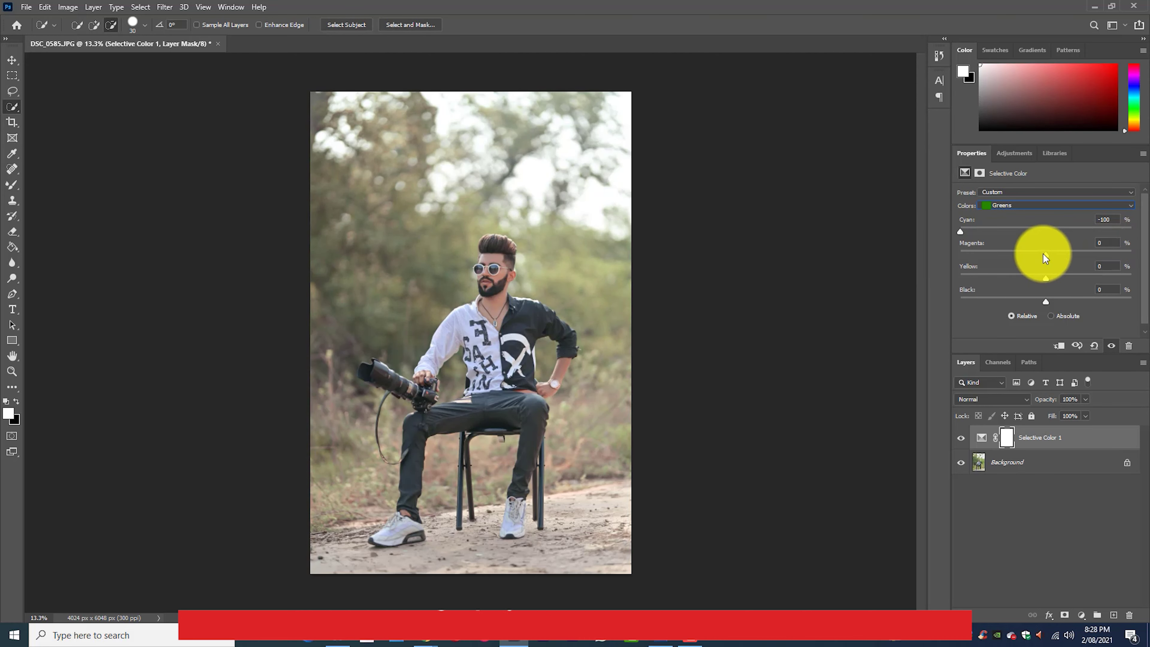
pyautogui.moveTo(1045, 251); pyautogui.dragTo(1138, 246)
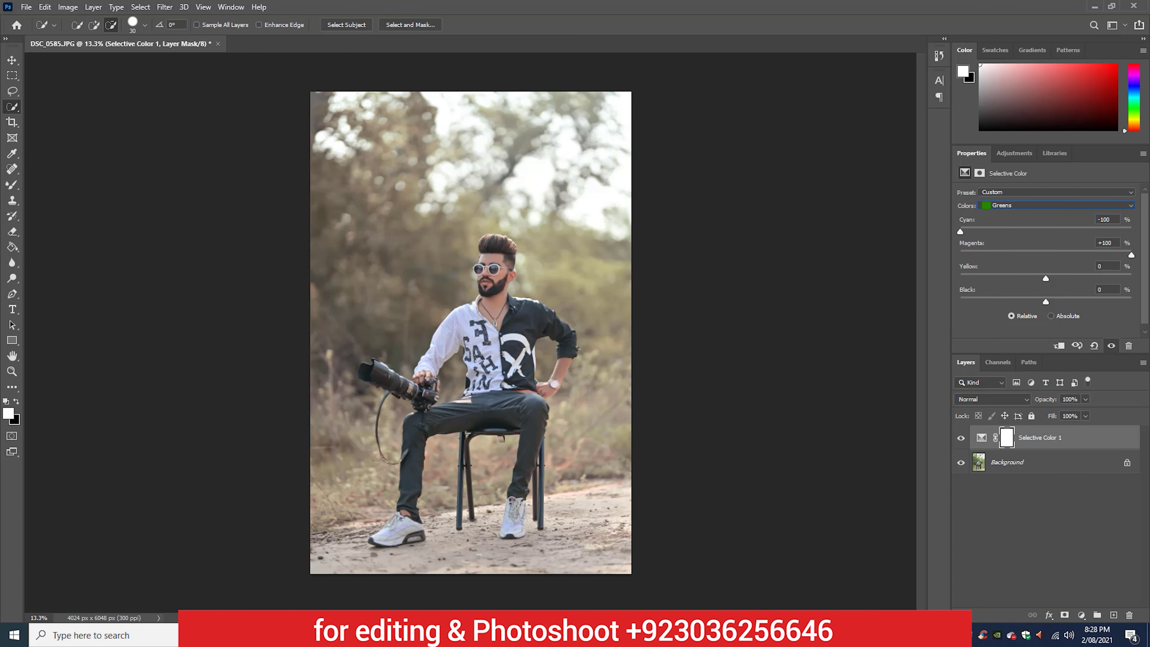
pyautogui.moveTo(1045, 278); pyautogui.dragTo(960, 278)
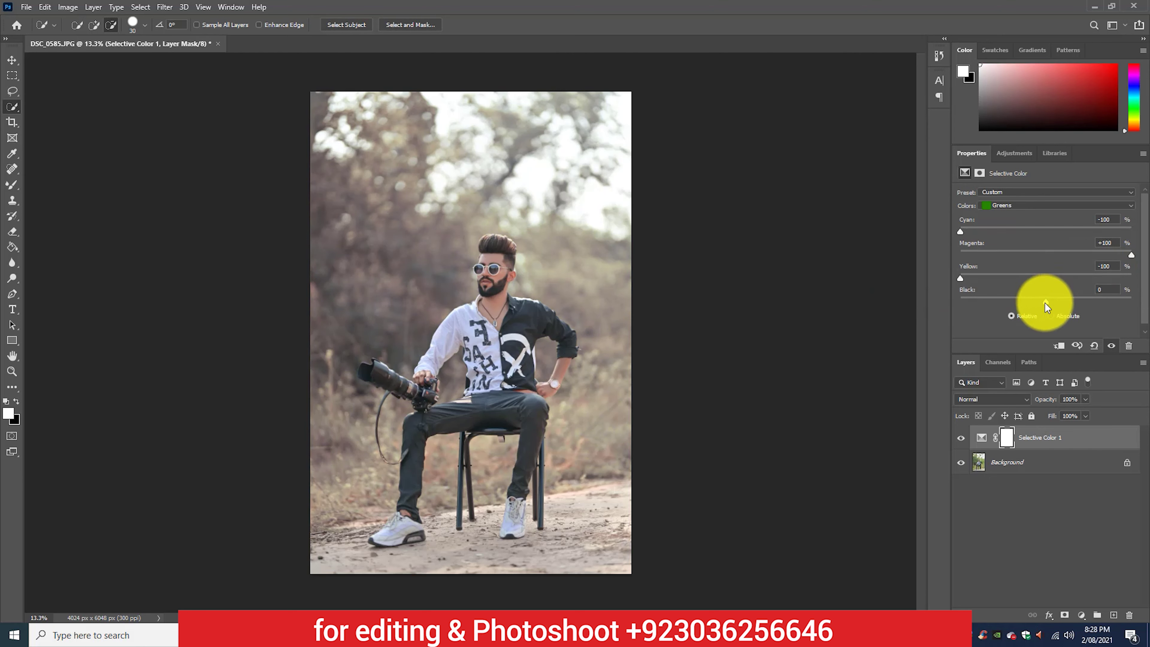
pyautogui.moveTo(1054, 306); pyautogui.dragTo(1071, 299)
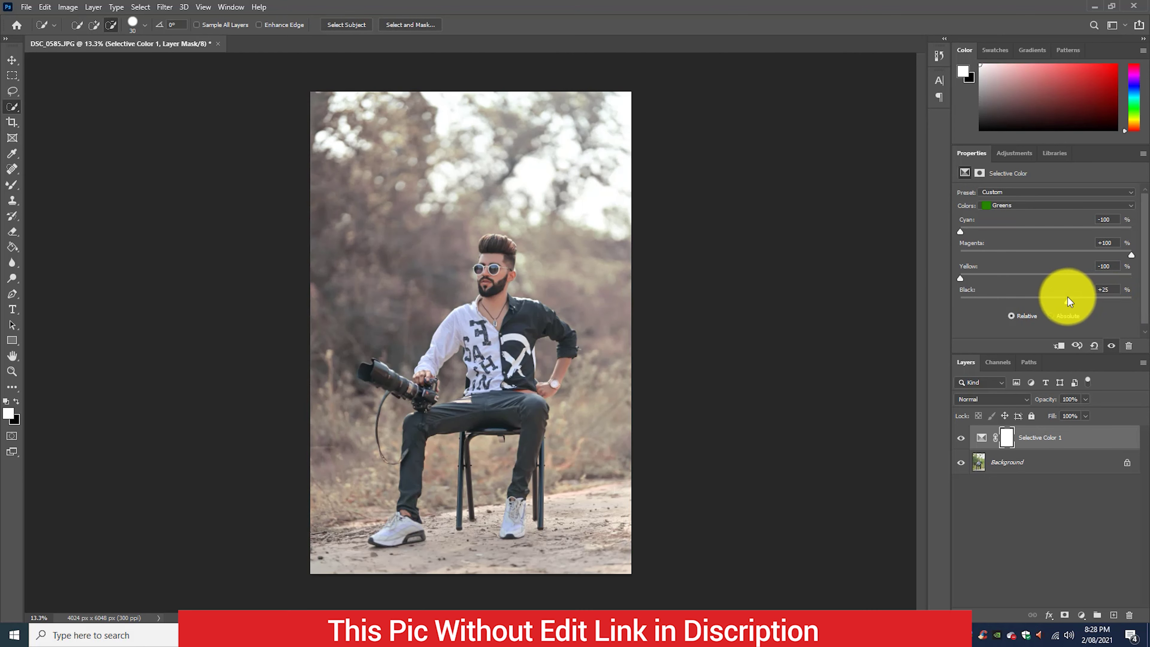
# Fine-tune the Yellows' black level and reduce magenta and yellow in the Whites
pyautogui.click(1036, 205)
pyautogui.moveTo(1039, 298)
pyautogui.mouseDown()
pyautogui.moveTo(993, 301)
pyautogui.moveTo(1055, 304)
pyautogui.mouseUp()
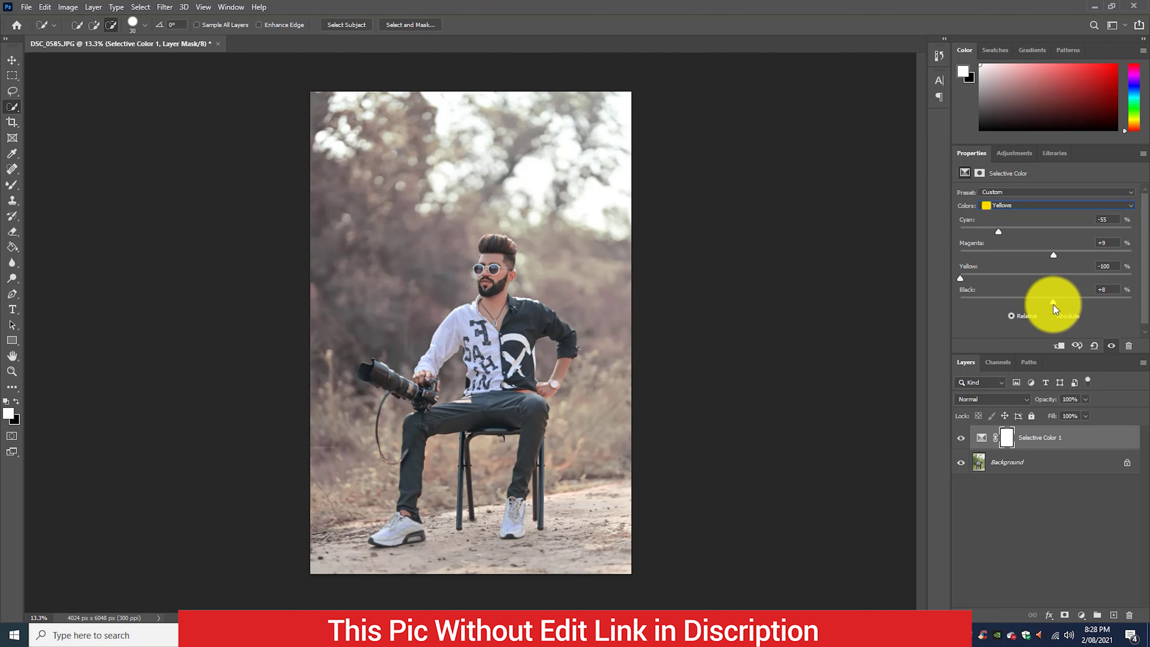
pyautogui.click(1019, 205)
pyautogui.click(1010, 273)
pyautogui.moveTo(1045, 231)
pyautogui.mouseDown()
pyautogui.moveTo(1132, 229)
pyautogui.moveTo(1046, 247)
pyautogui.moveTo(1130, 232)
pyautogui.mouseUp()
pyautogui.moveTo(1002, 243); pyautogui.dragTo(894, 247)
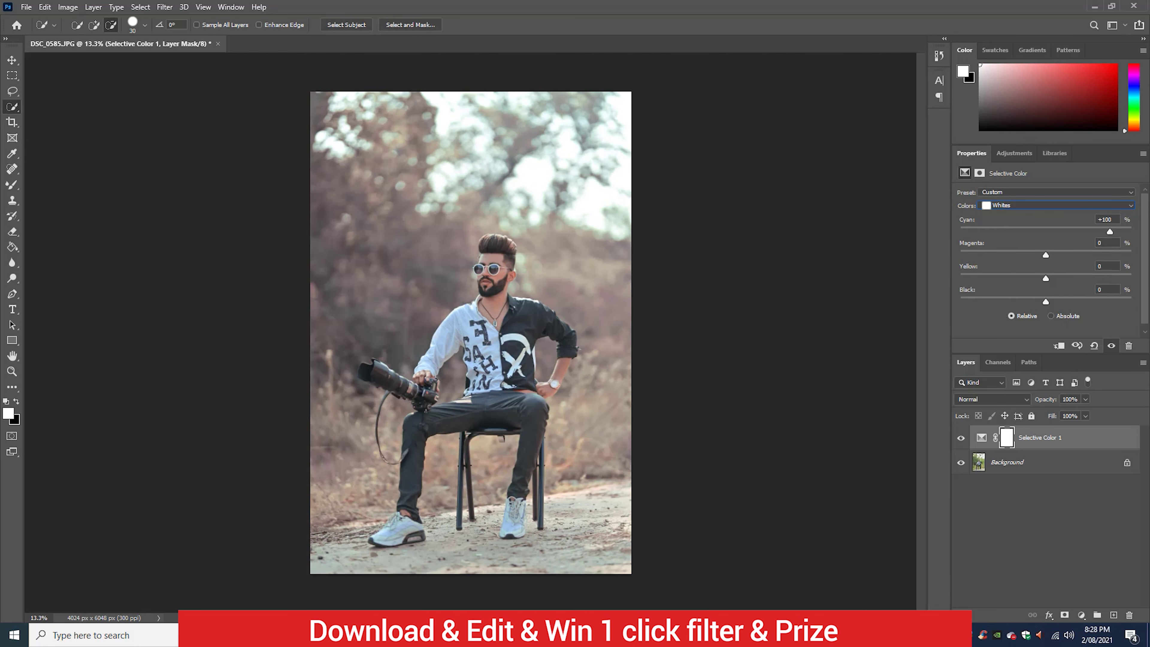
pyautogui.moveTo(1045, 253)
pyautogui.mouseDown()
pyautogui.moveTo(960, 259)
pyautogui.moveTo(1039, 258)
pyautogui.moveTo(1131, 278)
pyautogui.mouseUp()
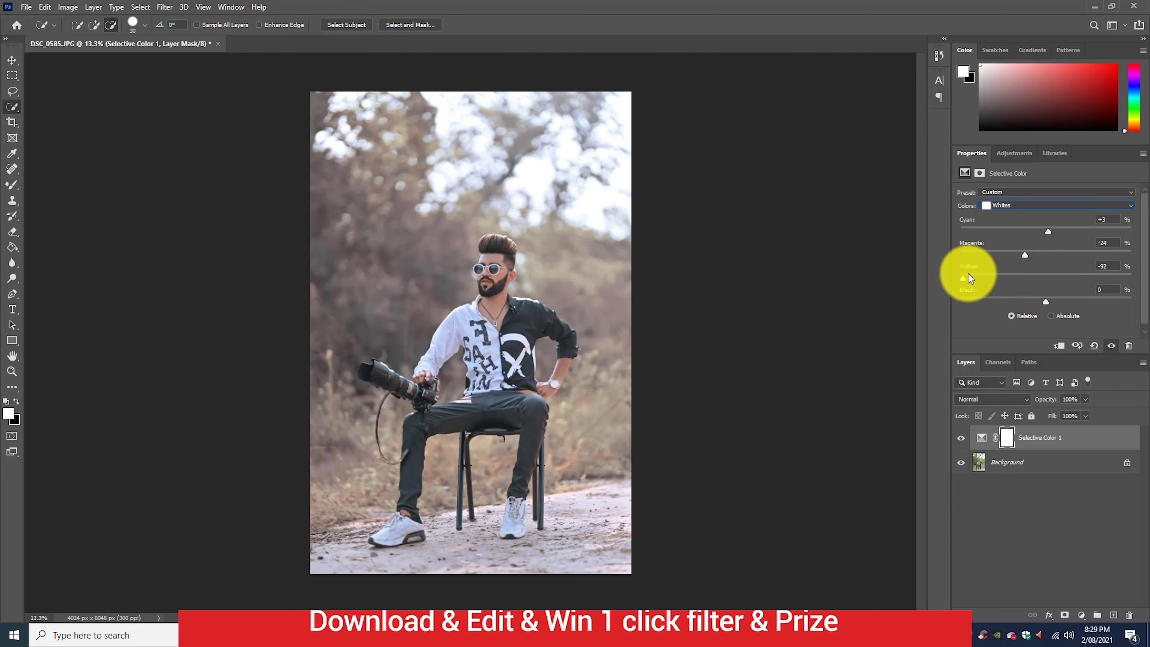
pyautogui.moveTo(968, 274); pyautogui.dragTo(1054, 276)
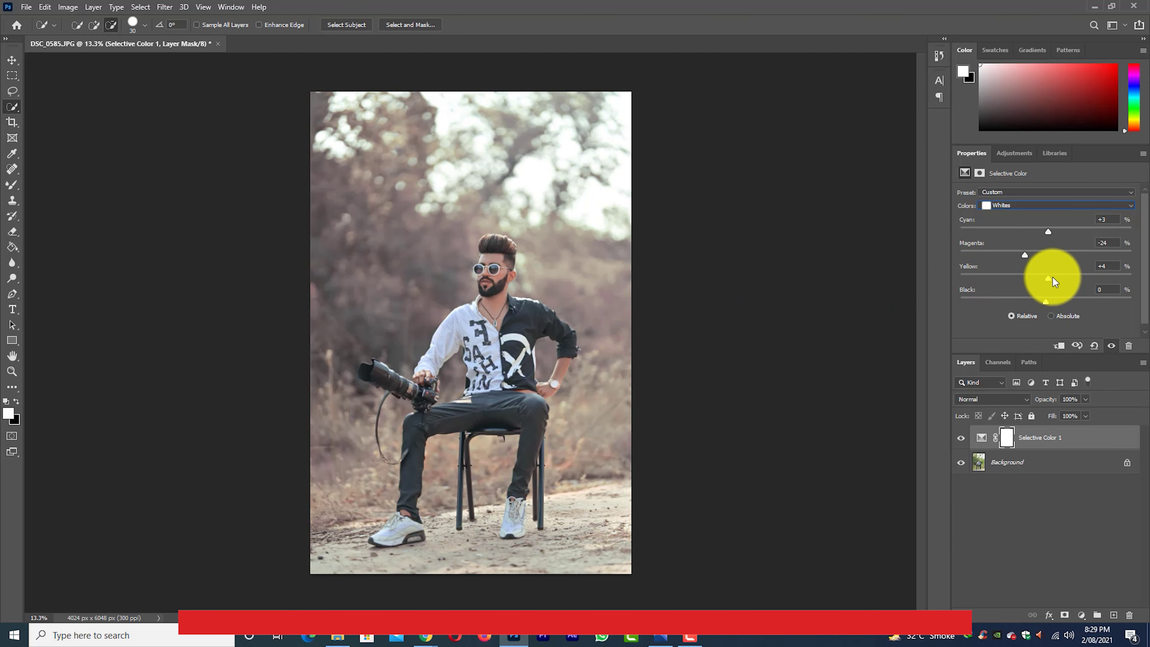
# Set Neutrals to Cyan +8, Yellow +4, then deselect the adjustment layer
pyautogui.click(1025, 206)
pyautogui.click(1011, 278)
pyautogui.moveTo(1035, 231); pyautogui.dragTo(1042, 229)
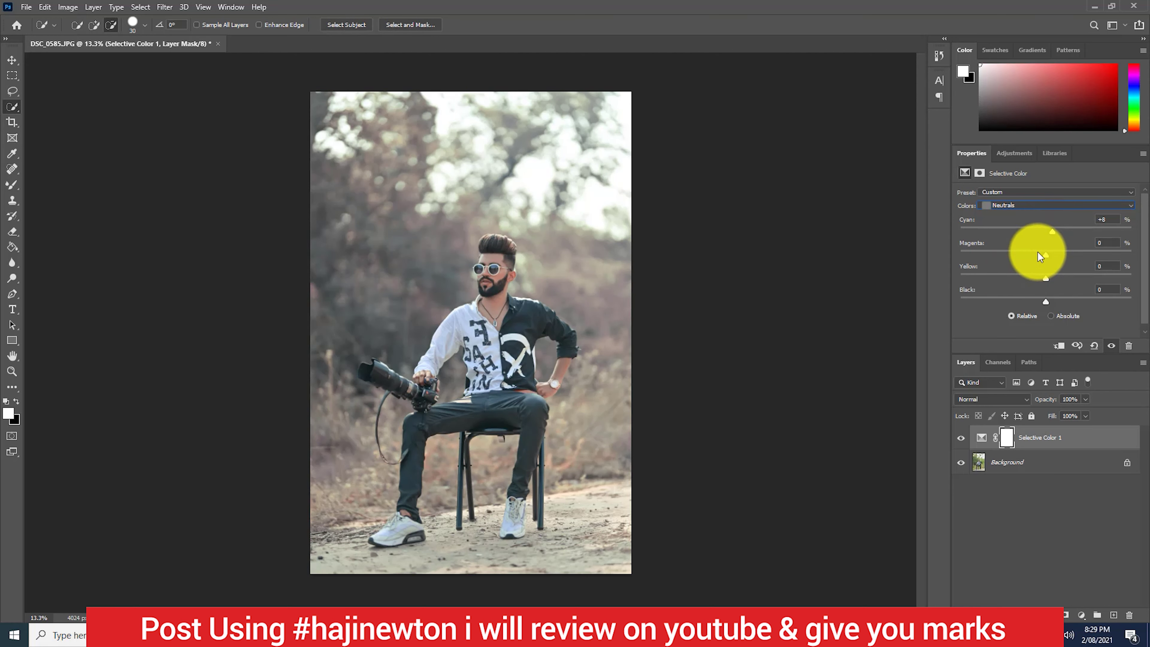
pyautogui.moveTo(1046, 250)
pyautogui.mouseDown()
pyautogui.moveTo(1058, 250)
pyautogui.moveTo(1046, 254)
pyautogui.moveTo(1039, 277)
pyautogui.moveTo(1049, 275)
pyautogui.mouseUp()
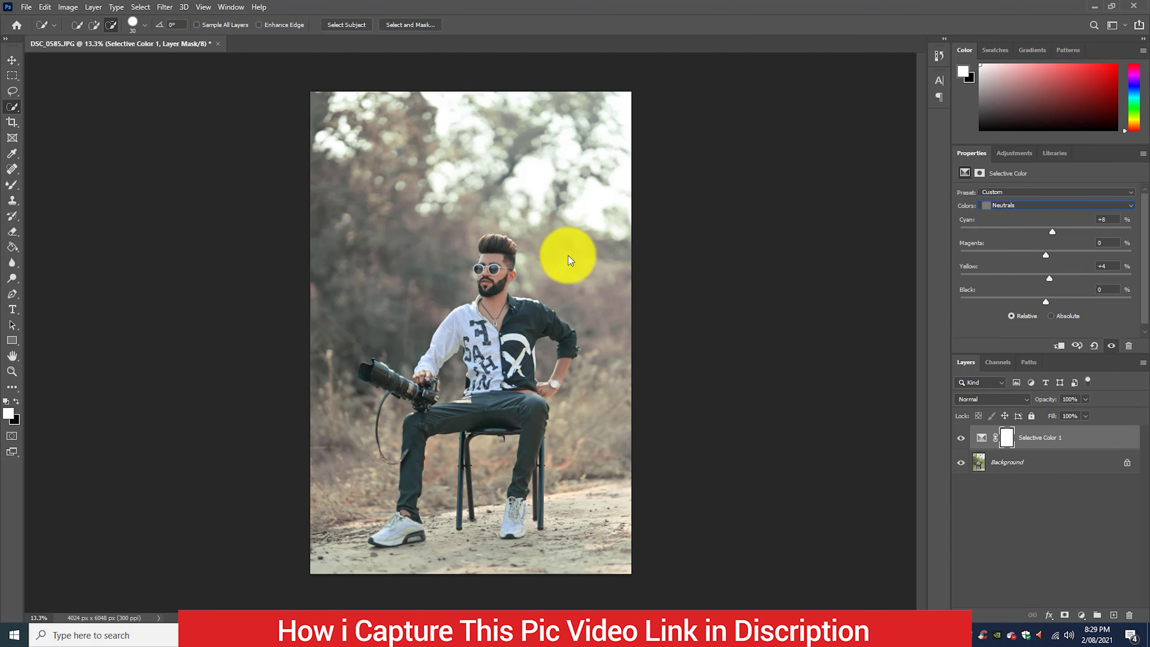
pyautogui.click(1014, 521)
pyautogui.scroll(2, 546, 240)
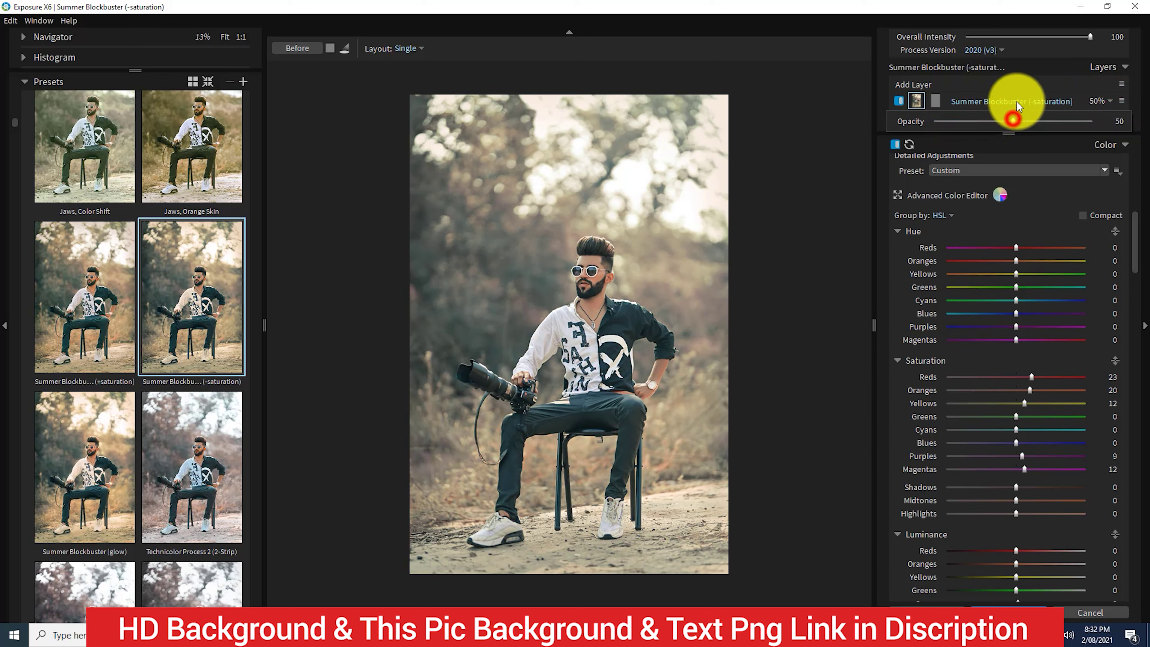
# On a new layer, shift Yellows and Greens hue and saturation in HSL, then add another layer
pyautogui.click(1063, 137)
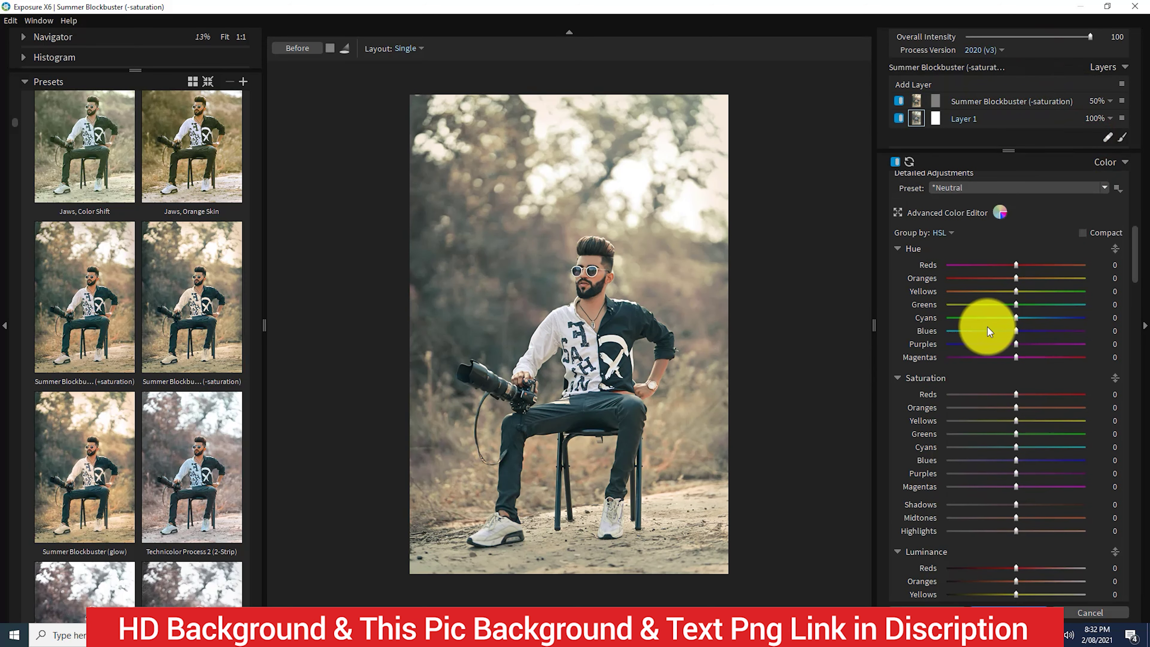
pyautogui.moveTo(1016, 420)
pyautogui.mouseDown()
pyautogui.moveTo(891, 424)
pyautogui.moveTo(1029, 429)
pyautogui.moveTo(811, 431)
pyautogui.mouseUp()
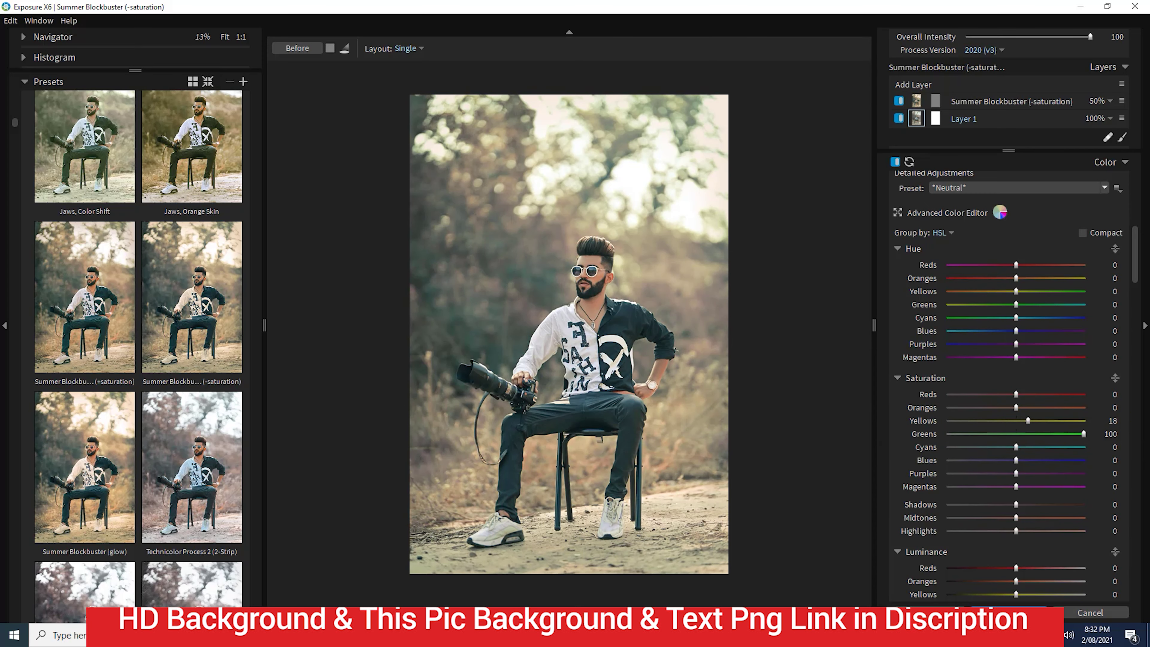
pyautogui.moveTo(950, 420); pyautogui.dragTo(816, 423)
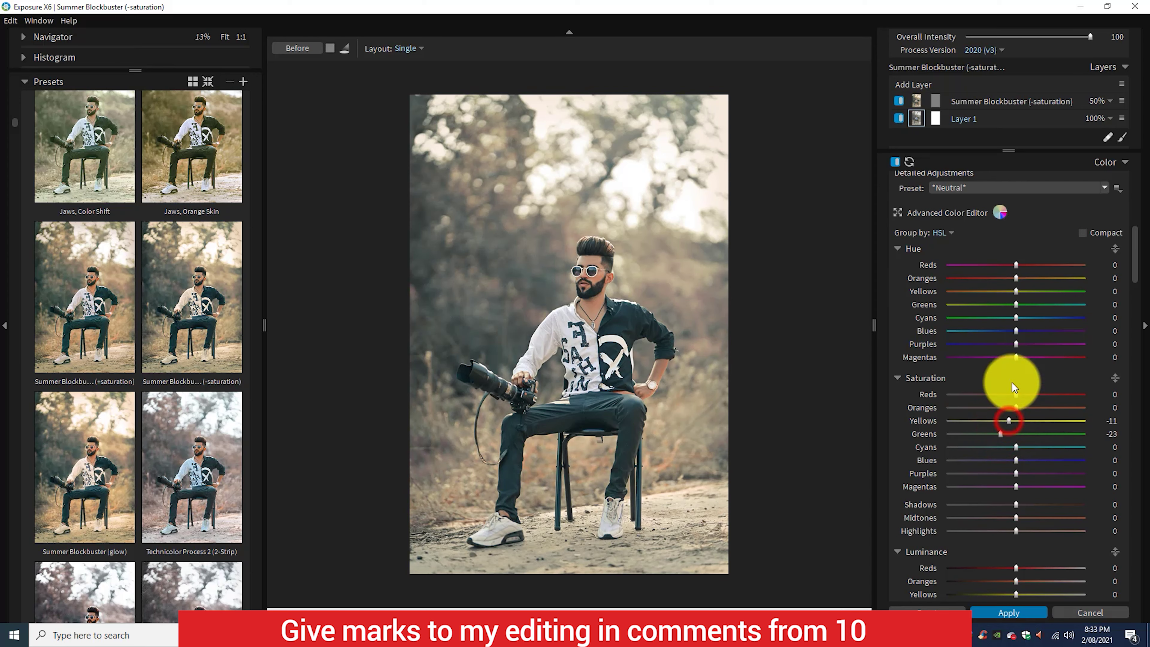
pyautogui.moveTo(1019, 290)
pyautogui.mouseDown()
pyautogui.moveTo(901, 299)
pyautogui.moveTo(1129, 296)
pyautogui.mouseUp()
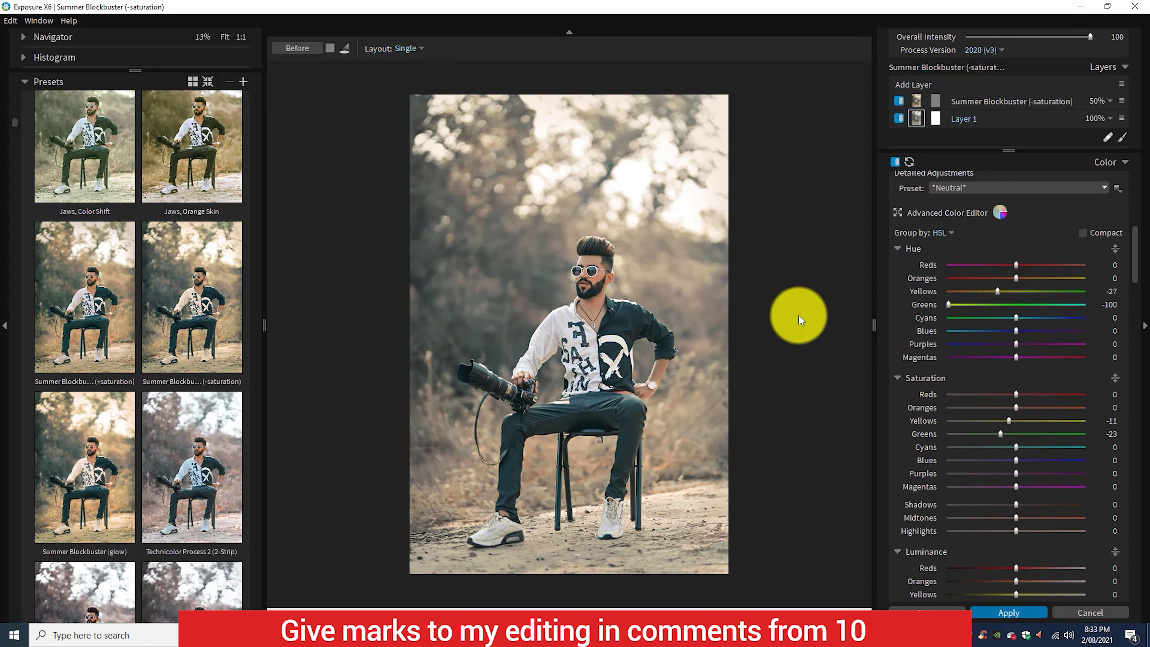
pyautogui.click(913, 84)
pyautogui.scroll(-3, 987, 301)
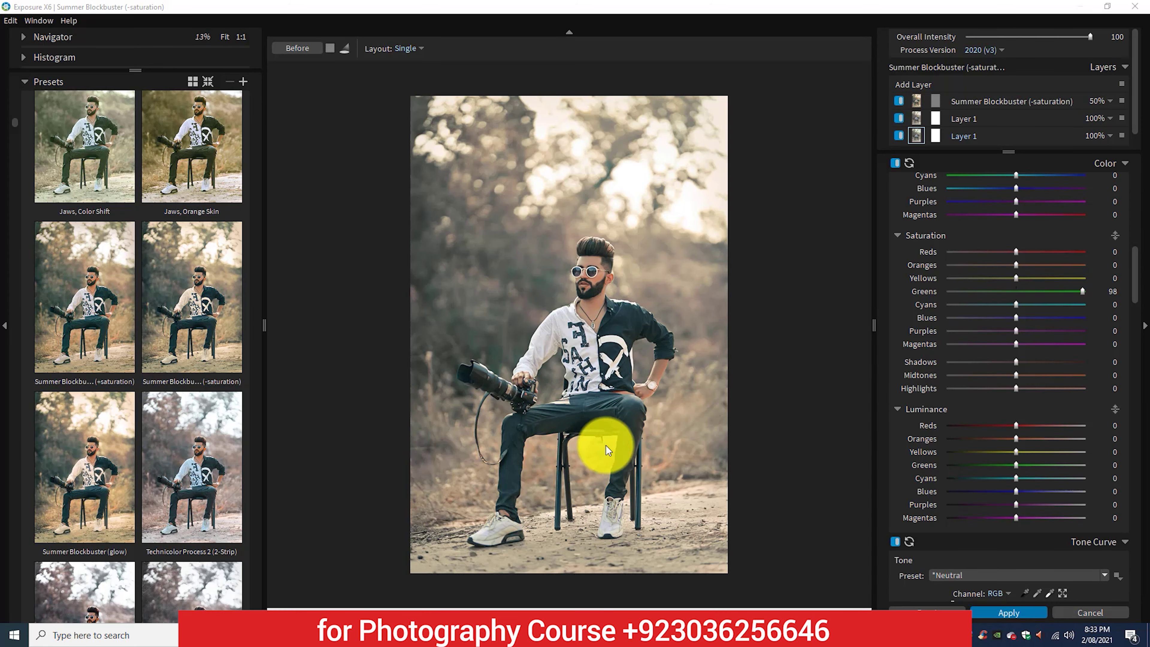
# Apply the Bleach Bypass - Grain & Contrast preset to the new layer
pyautogui.scroll(5, 136, 317)
pyautogui.click(85, 430)
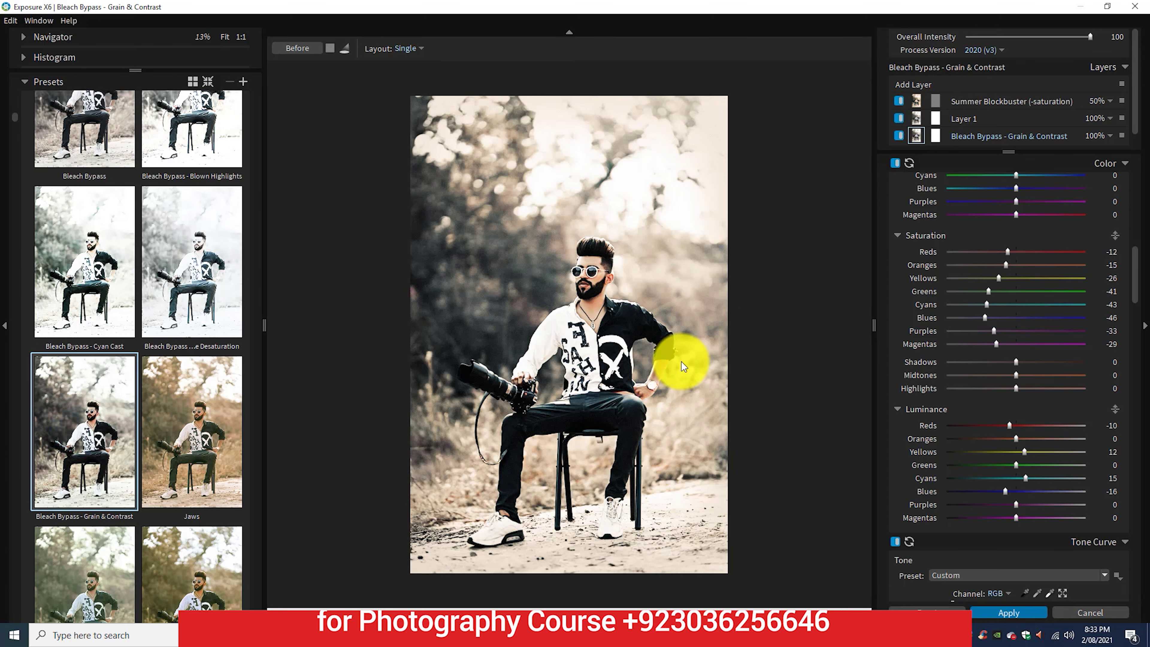
pyautogui.scroll(-5, 1036, 369)
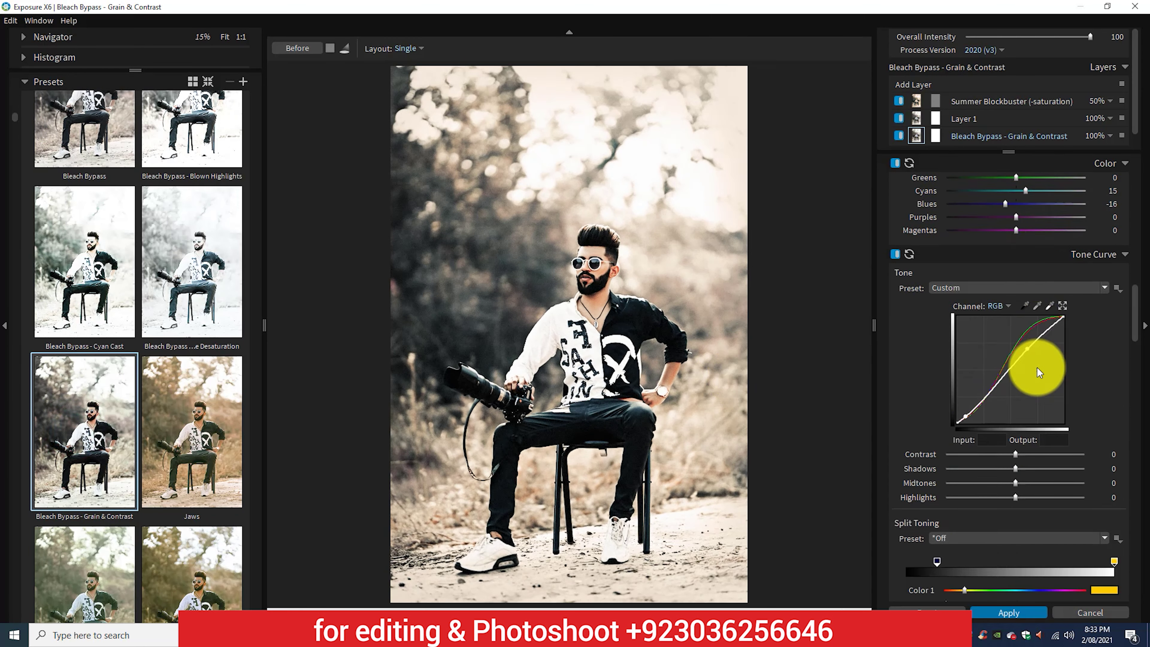
pyautogui.scroll(-5, 1036, 369)
pyautogui.scroll(-3, 1038, 372)
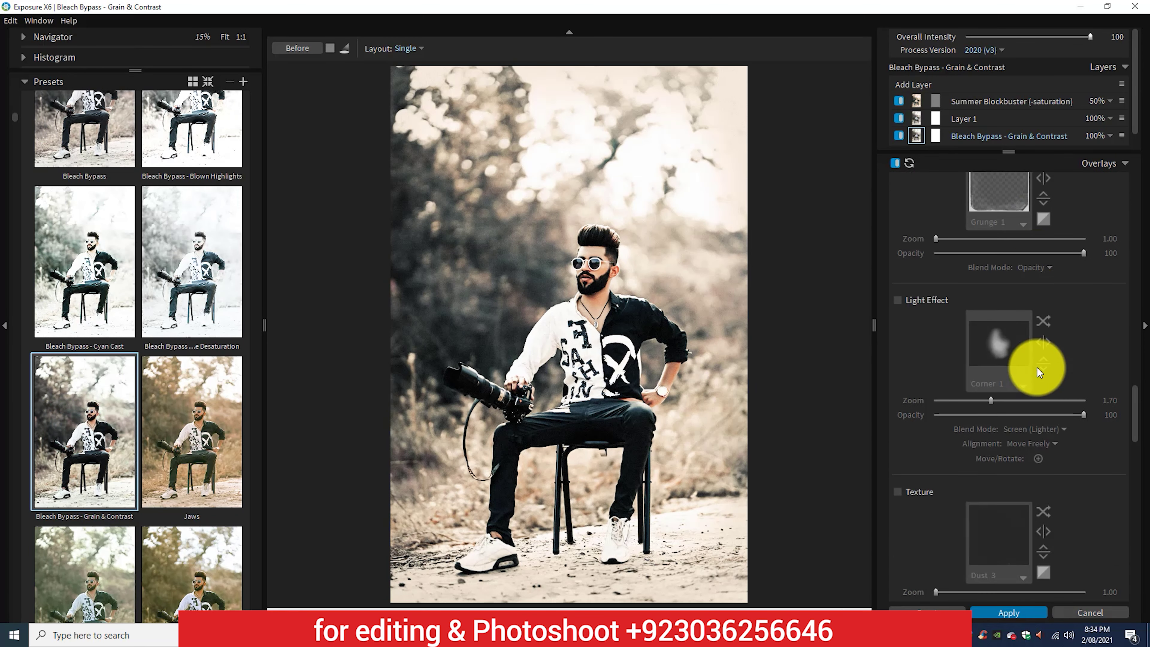
pyautogui.scroll(2, 1038, 371)
# Lower that layer's opacity to 22%, inspect the face, and select Layer 1
pyautogui.click(1110, 135)
pyautogui.moveTo(1091, 156); pyautogui.dragTo(964, 155)
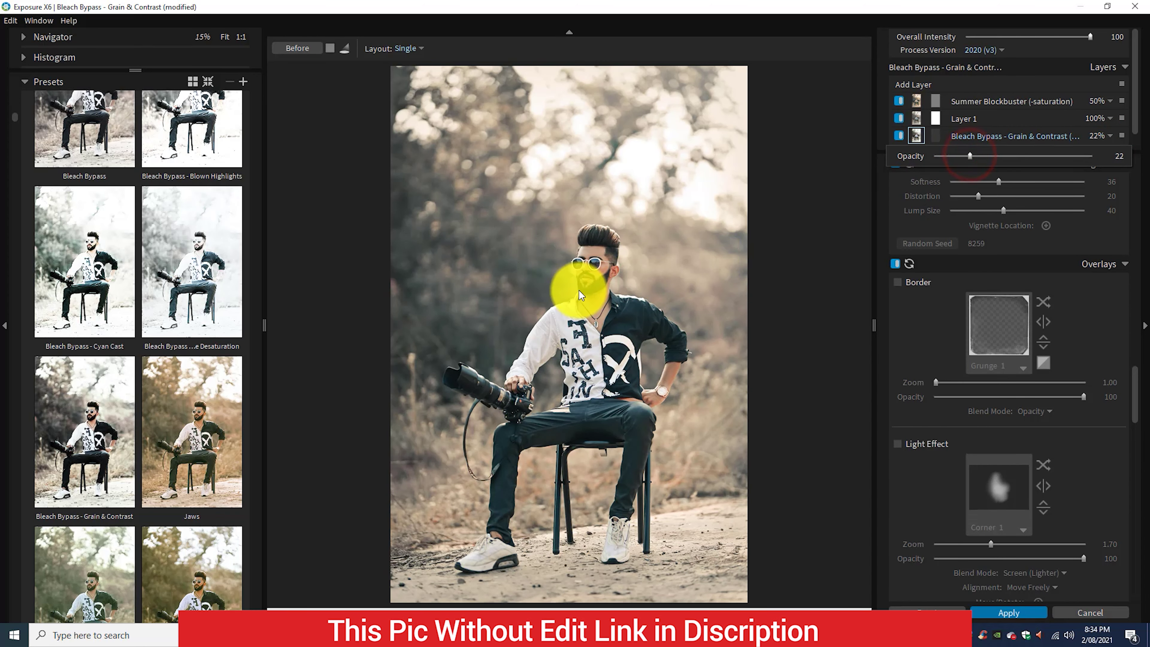
pyautogui.click(607, 256)
pyautogui.click(606, 256)
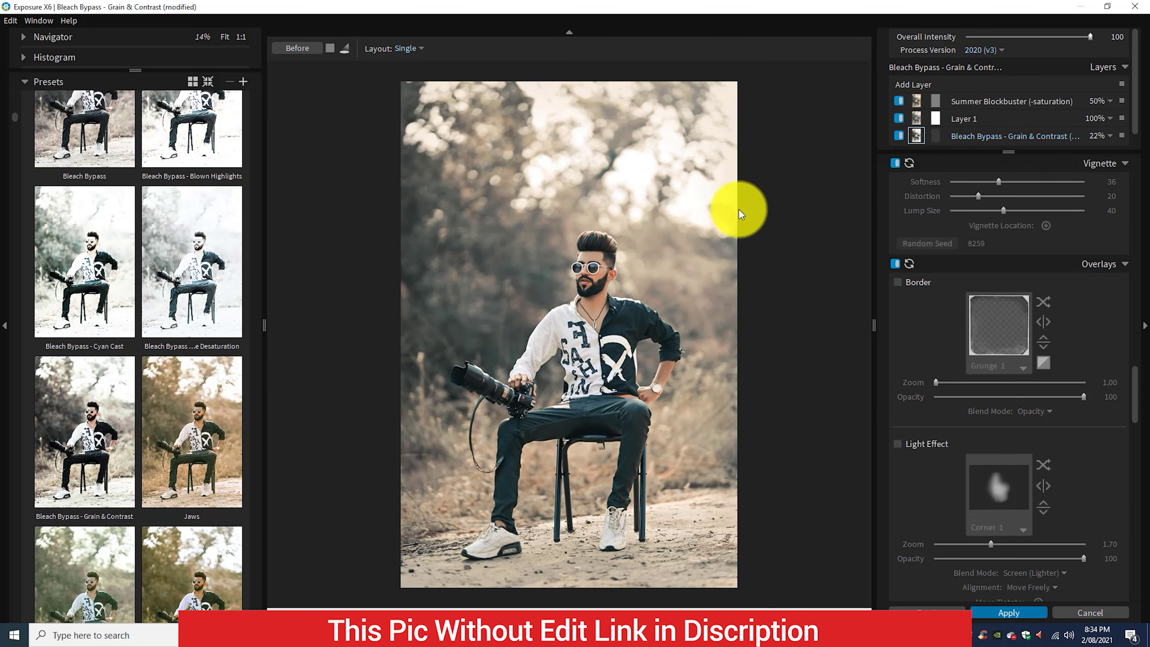
pyautogui.click(964, 118)
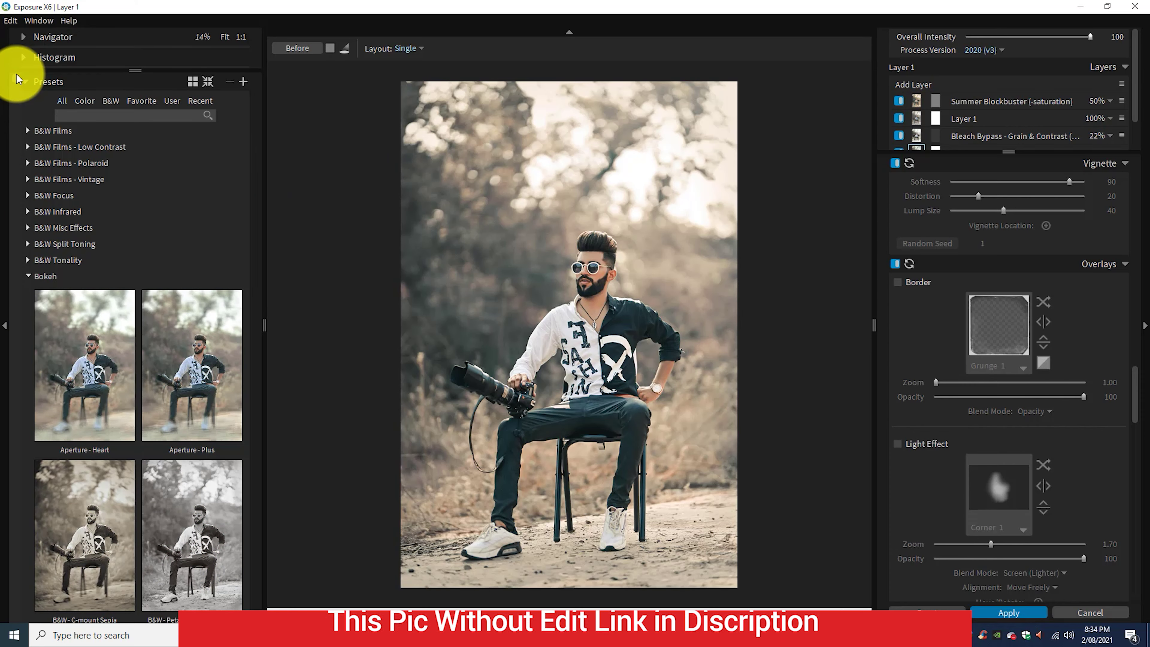
# Apply the Creamy Highlights preset after comparing it with the Creamy Highlights (Vignette) variant
pyautogui.click(18, 86)
pyautogui.scroll(-10, 18, 91)
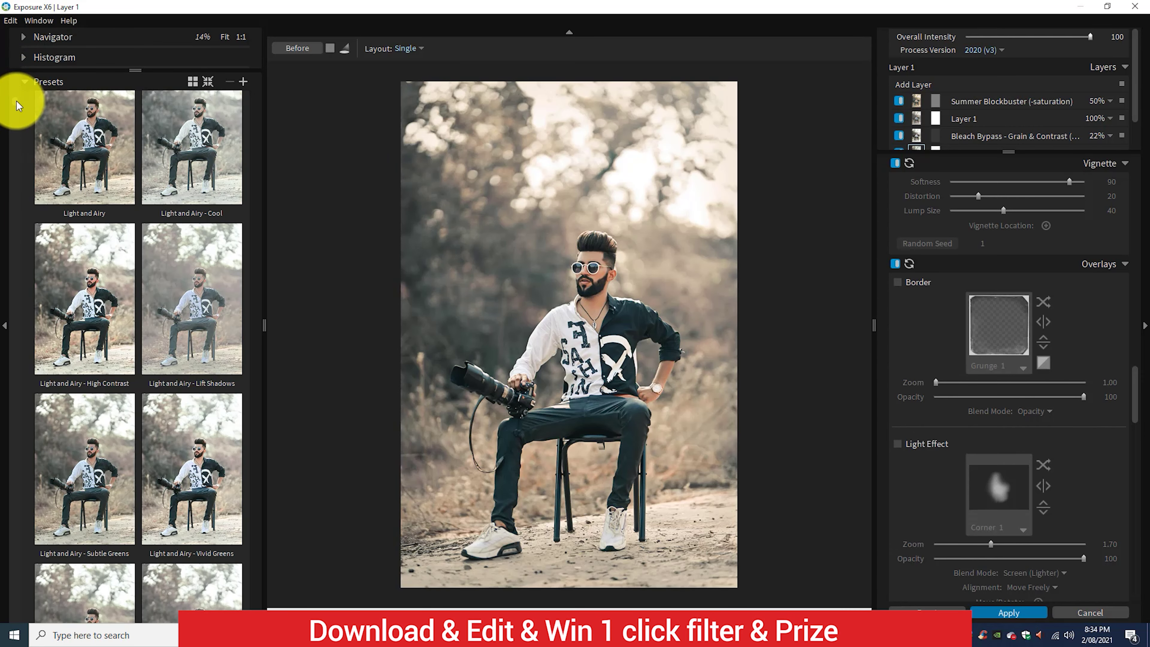
pyautogui.scroll(5, 14, 380)
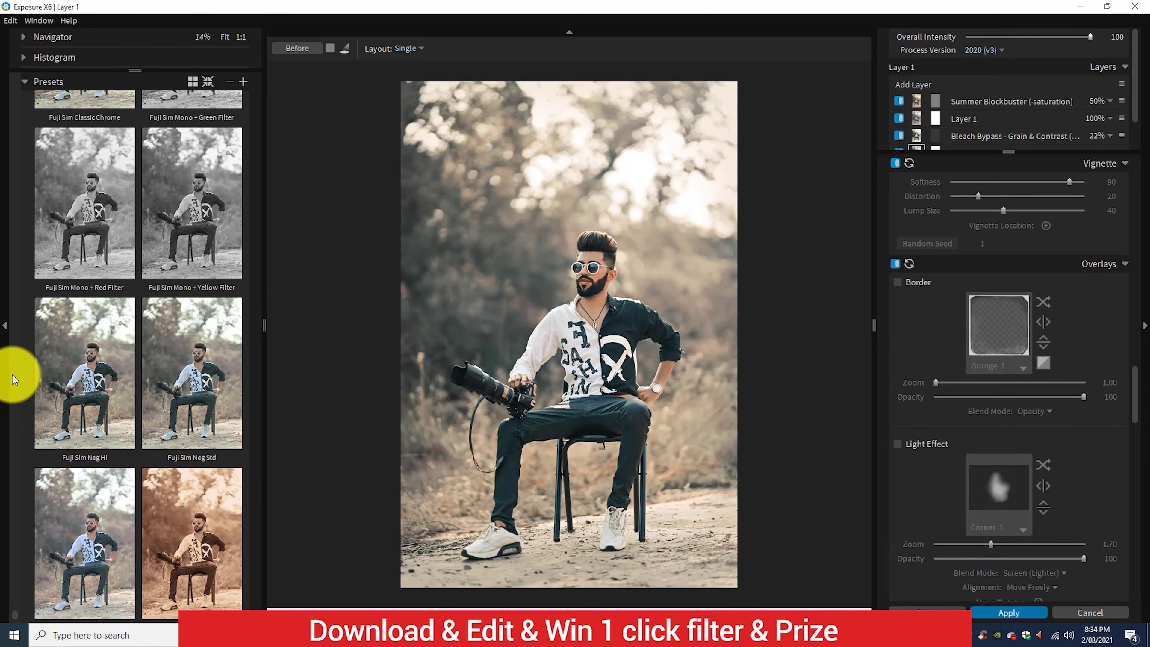
pyautogui.scroll(-5, 14, 378)
pyautogui.scroll(-5, 13, 498)
pyautogui.scroll(-5, 13, 480)
pyautogui.scroll(-5, 12, 272)
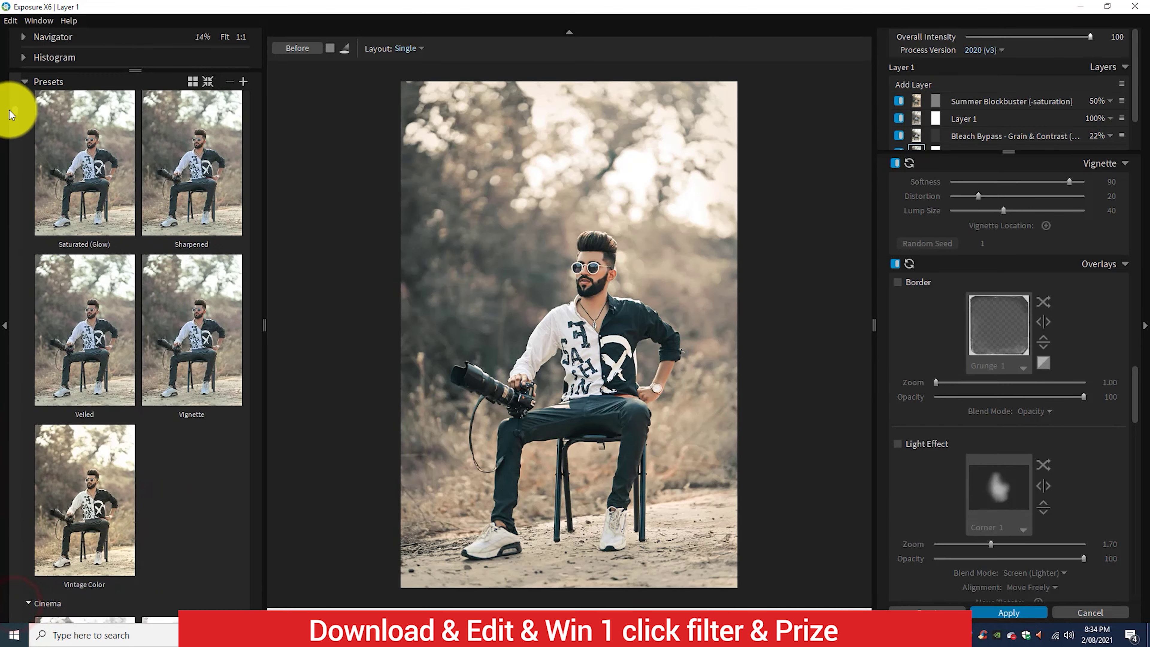
pyautogui.moveTo(11, 114)
pyautogui.mouseDown()
pyautogui.moveTo(20, 72)
pyautogui.moveTo(302, 393)
pyautogui.moveTo(260, 364)
pyautogui.mouseUp()
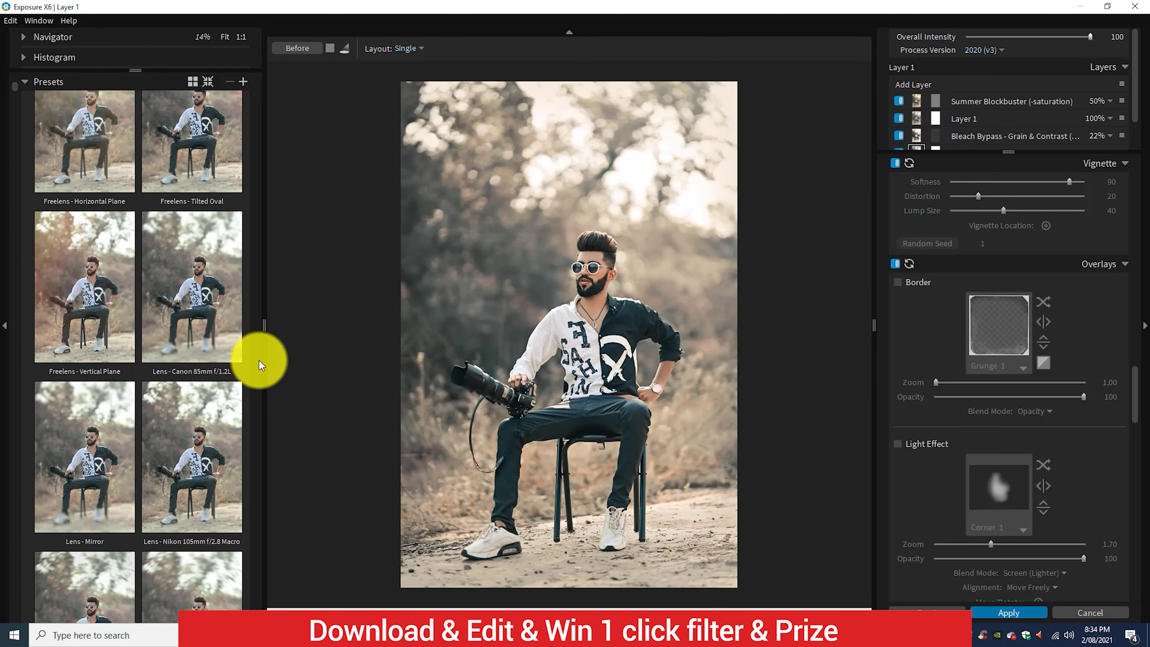
pyautogui.scroll(-5, 259, 362)
pyautogui.scroll(-5, 258, 361)
pyautogui.scroll(-3, 258, 361)
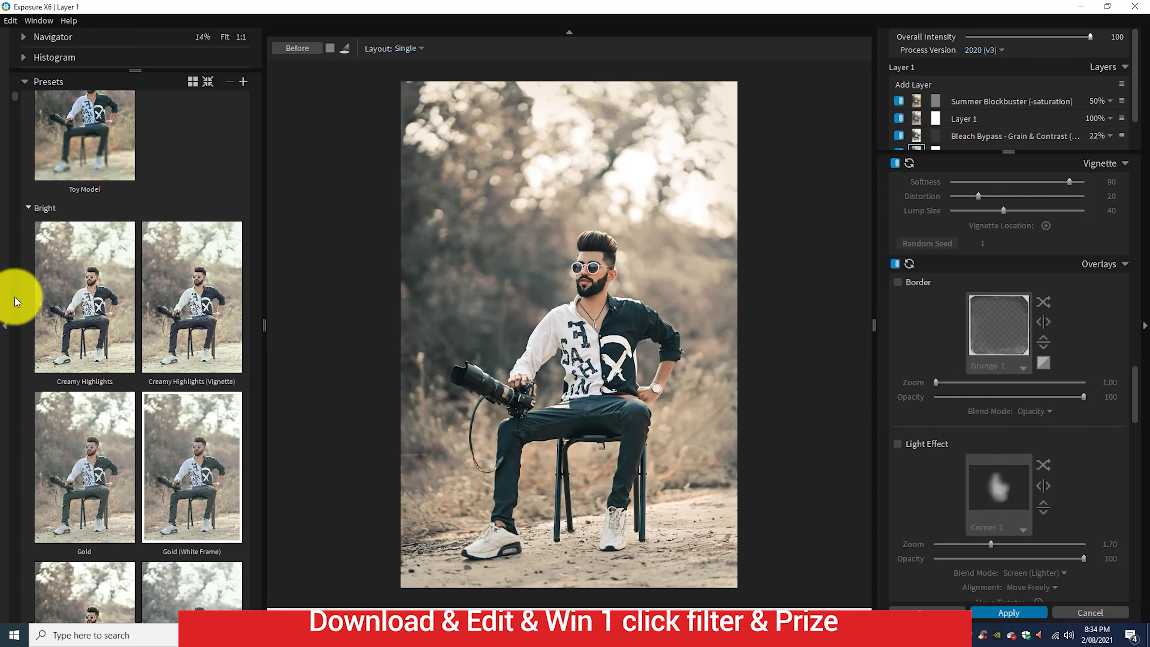
pyautogui.click(52, 295)
pyautogui.click(200, 303)
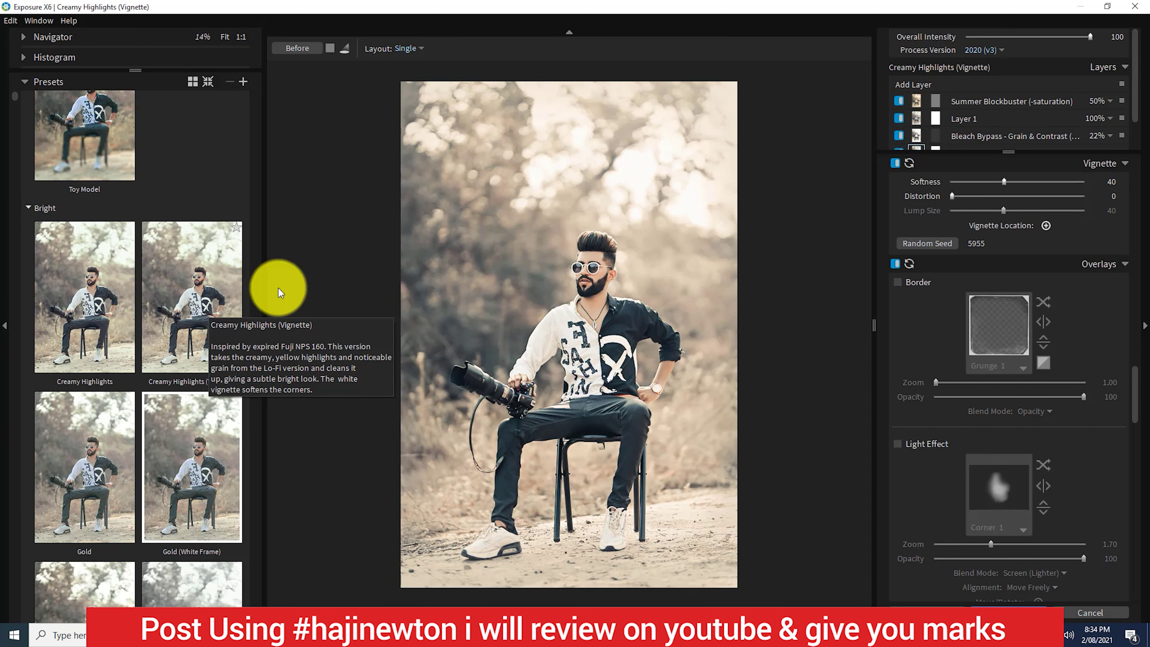
pyautogui.click(65, 317)
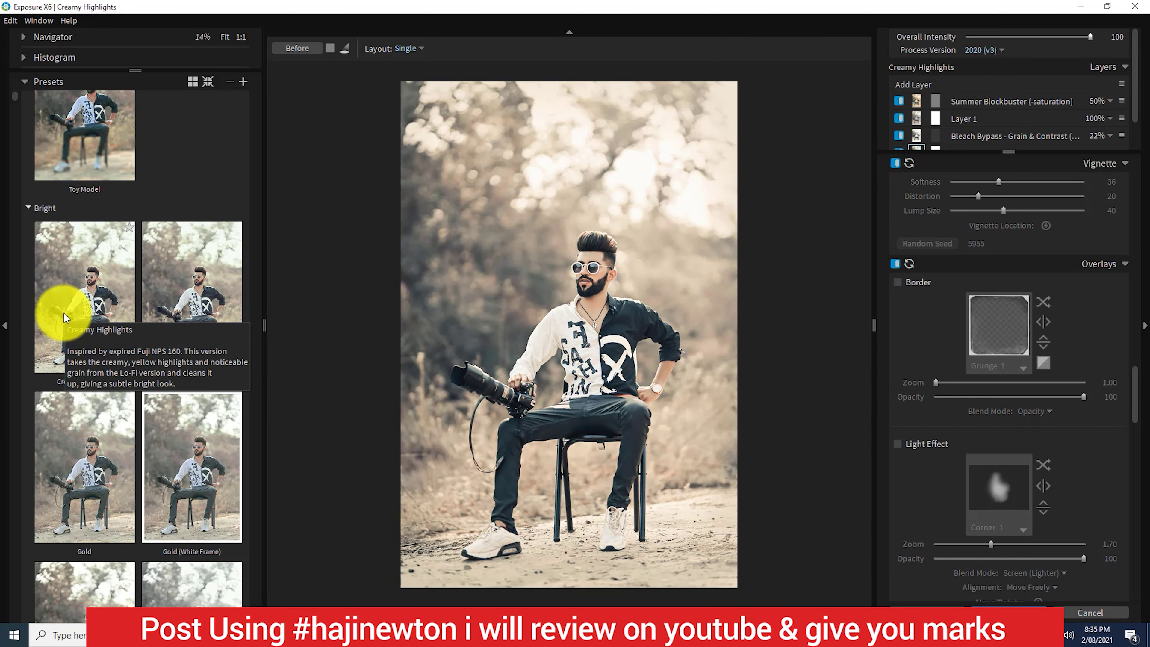
pyautogui.click(90, 308)
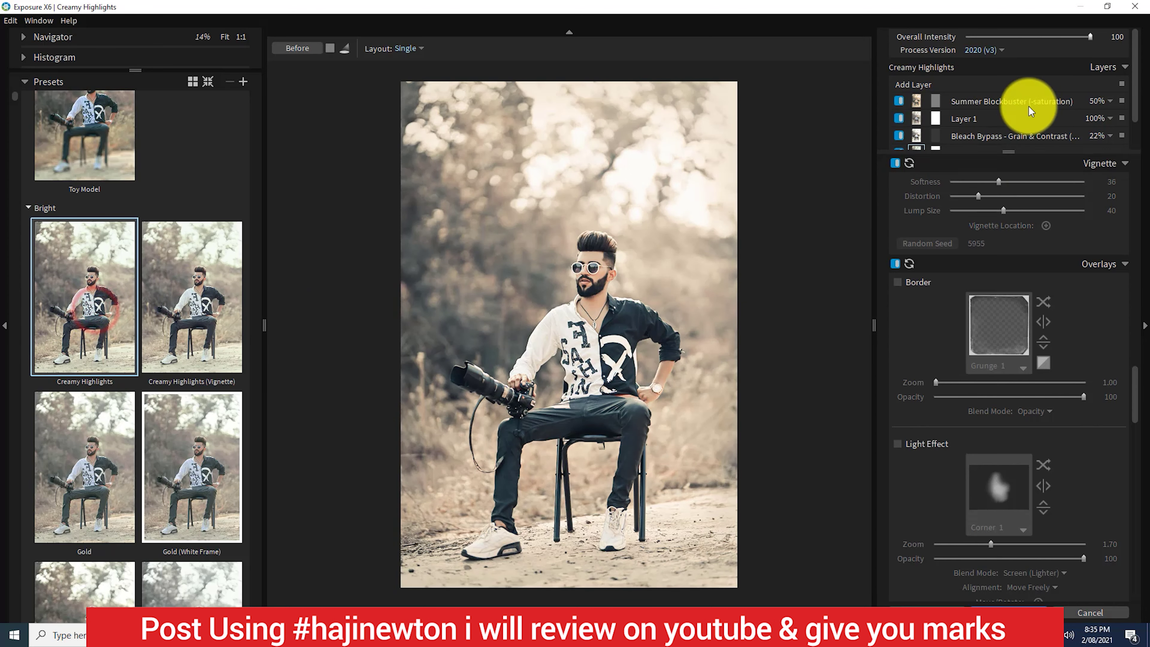
# Lower the Creamy Highlights layer to 12% opacity and insert a new empty layer
pyautogui.scroll(-1, 1029, 111)
pyautogui.click(1109, 120)
pyautogui.click(937, 140)
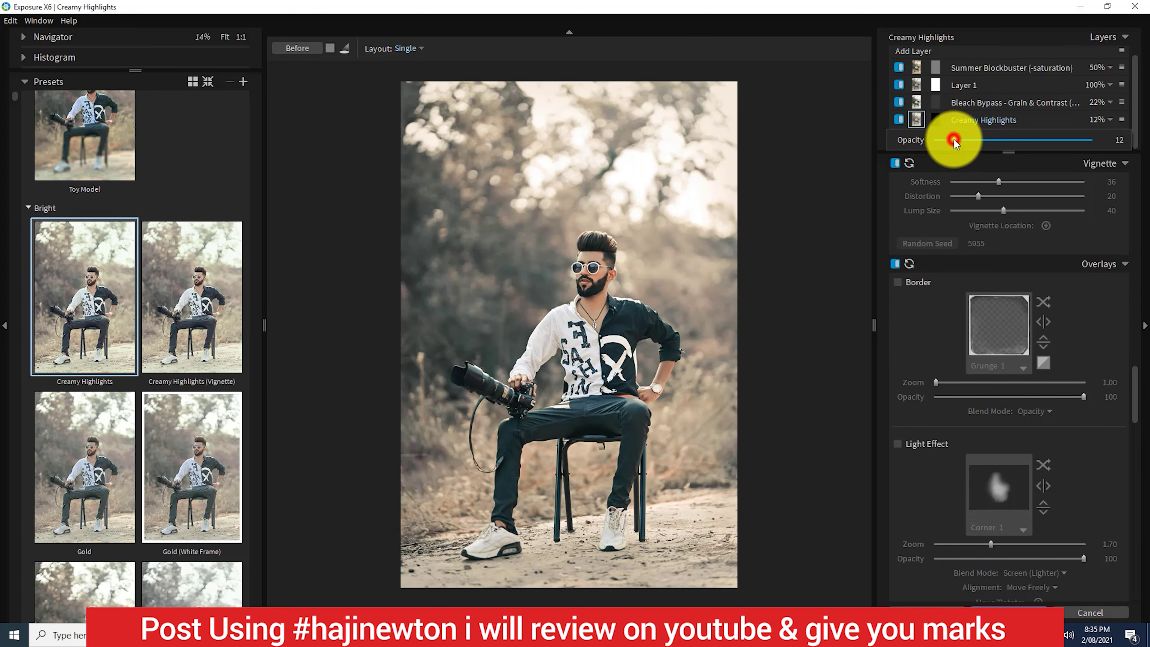
pyautogui.rightClick(1041, 116)
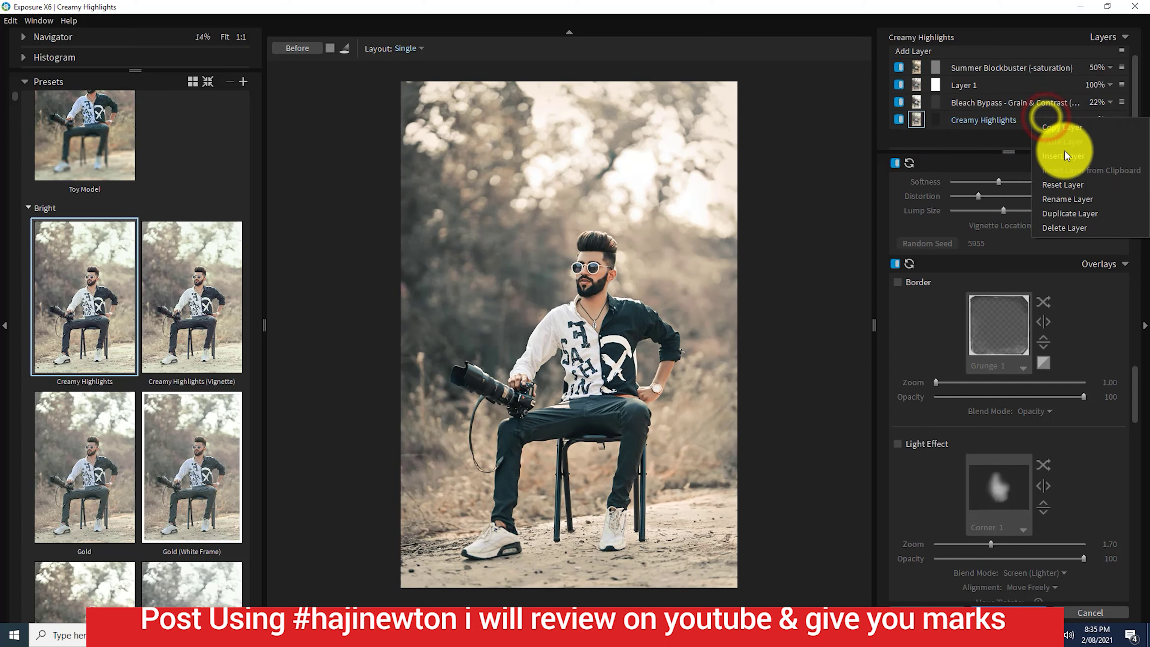
pyautogui.click(1065, 149)
pyautogui.scroll(-5, 251, 343)
# Apply Light and Airy - High Contrast and fade its layer to 8% opacity
pyautogui.click(74, 312)
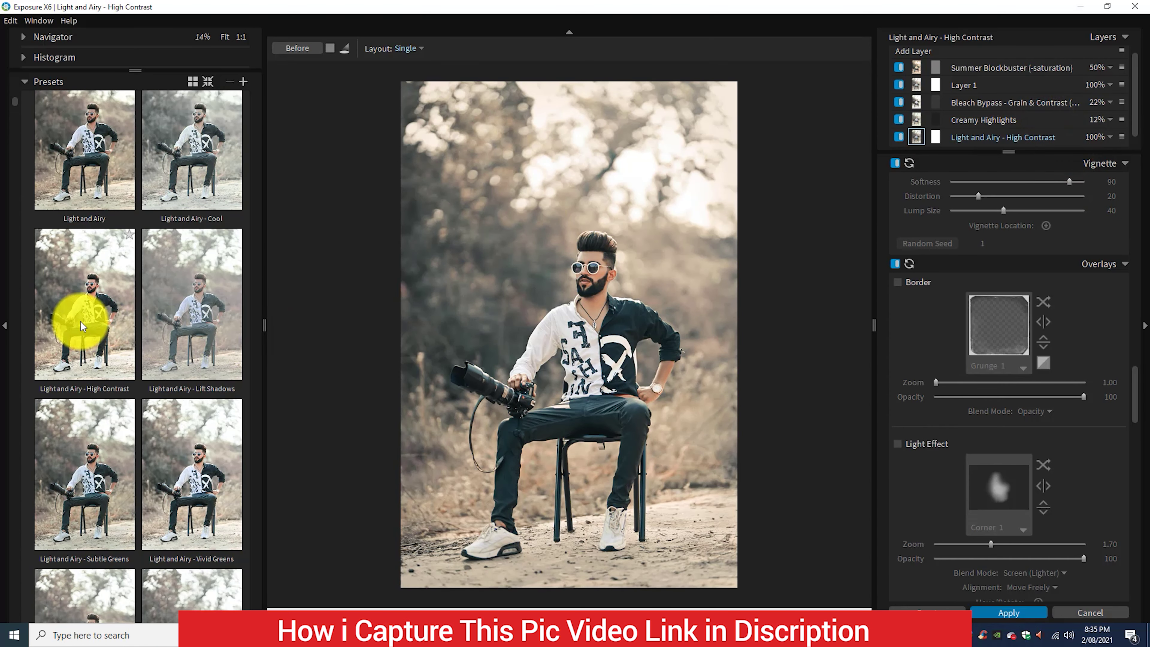
pyautogui.click(231, 313)
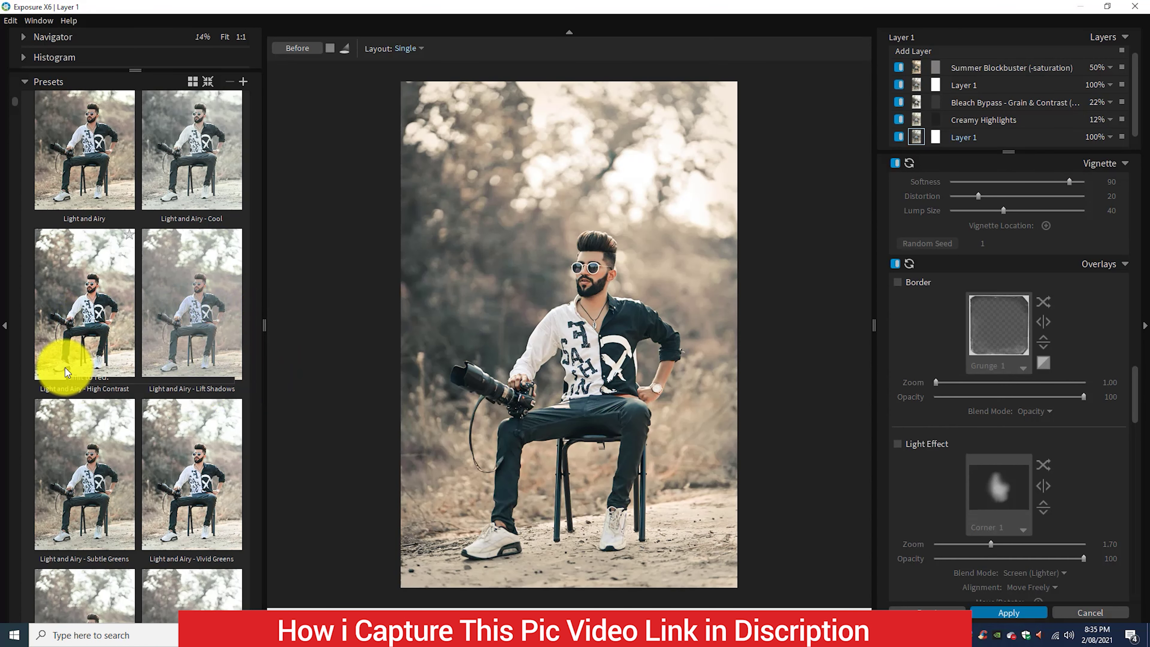
pyautogui.click(64, 372)
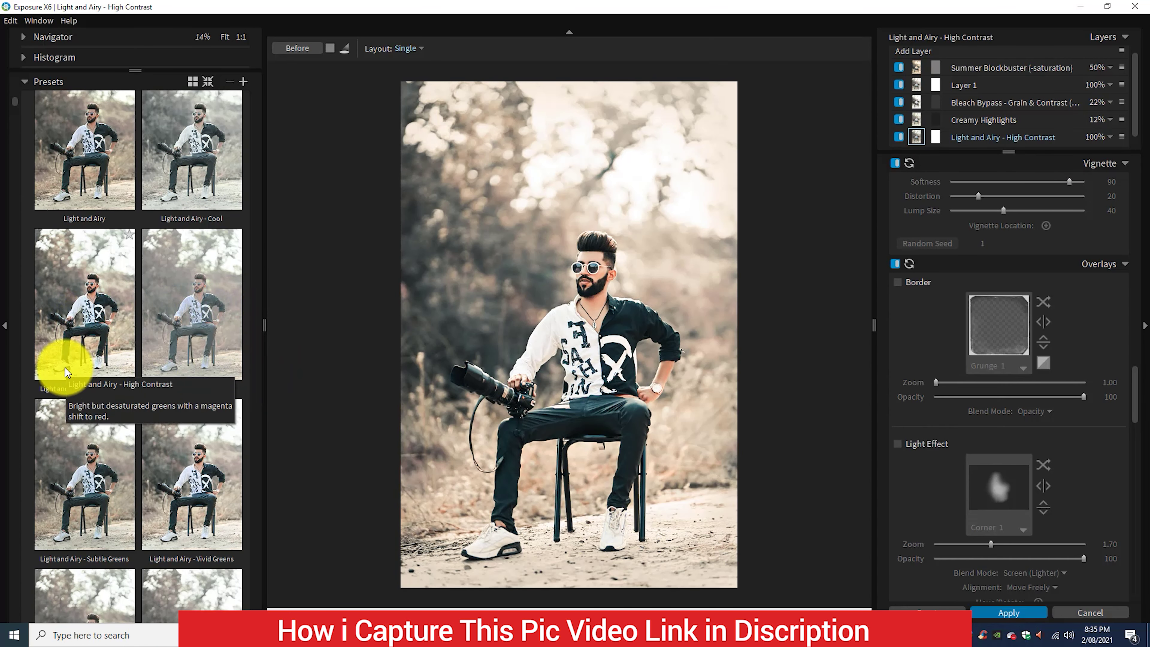
pyautogui.click(1109, 137)
pyautogui.moveTo(1091, 158); pyautogui.dragTo(933, 157)
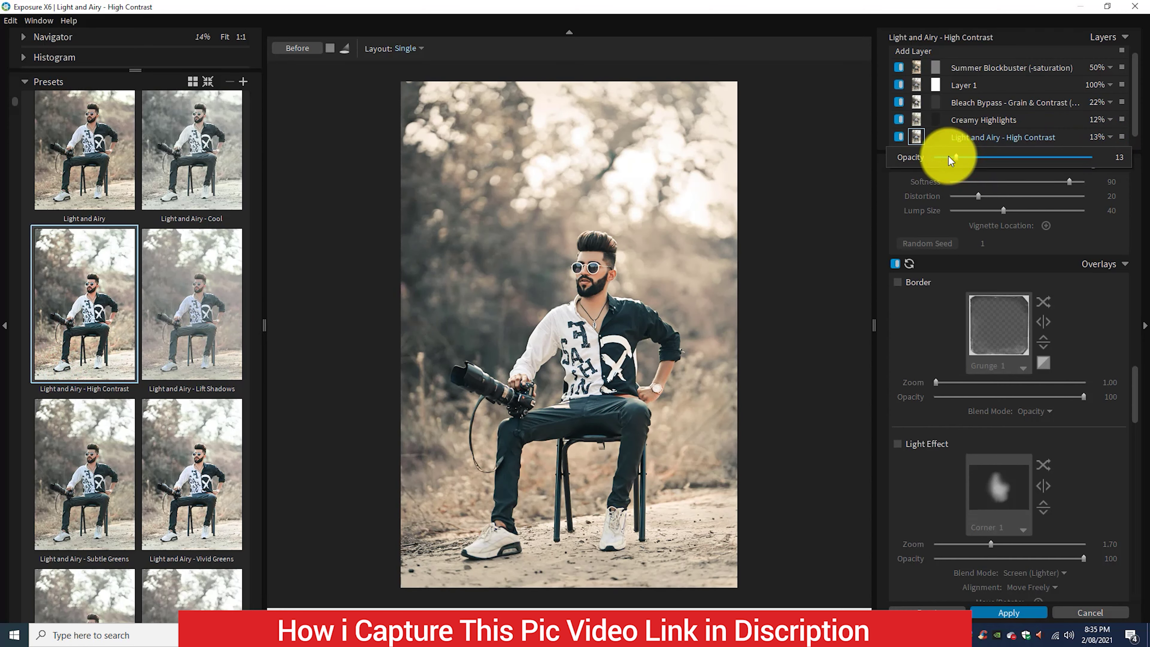
pyautogui.rightClick(1068, 136)
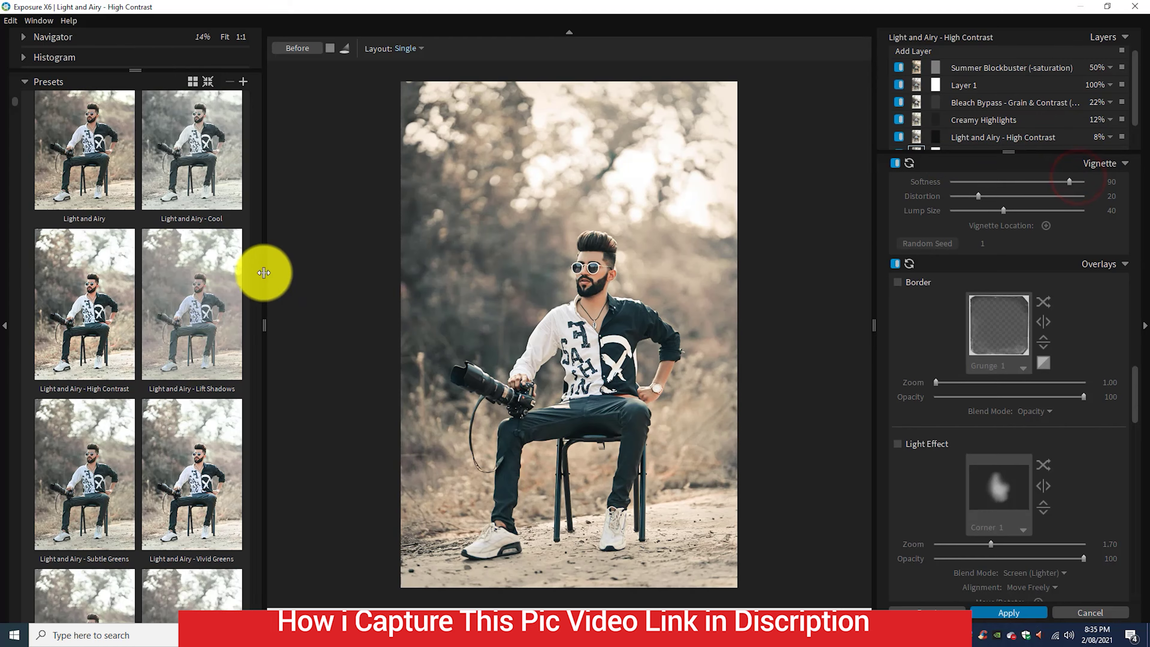
# Apply the Vintage Color preset and set its layer opacity to 7%
pyautogui.scroll(-5, 255, 276)
pyautogui.scroll(-5, 255, 277)
pyautogui.scroll(-5, 256, 271)
pyautogui.scroll(-5, 256, 272)
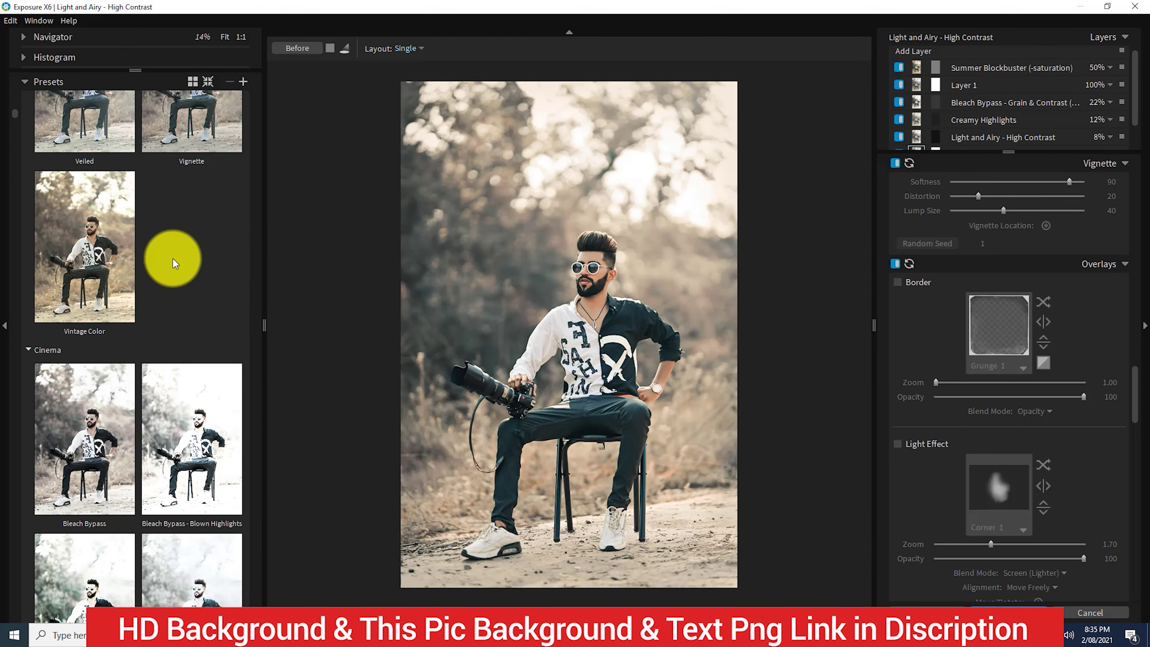
pyautogui.click(101, 257)
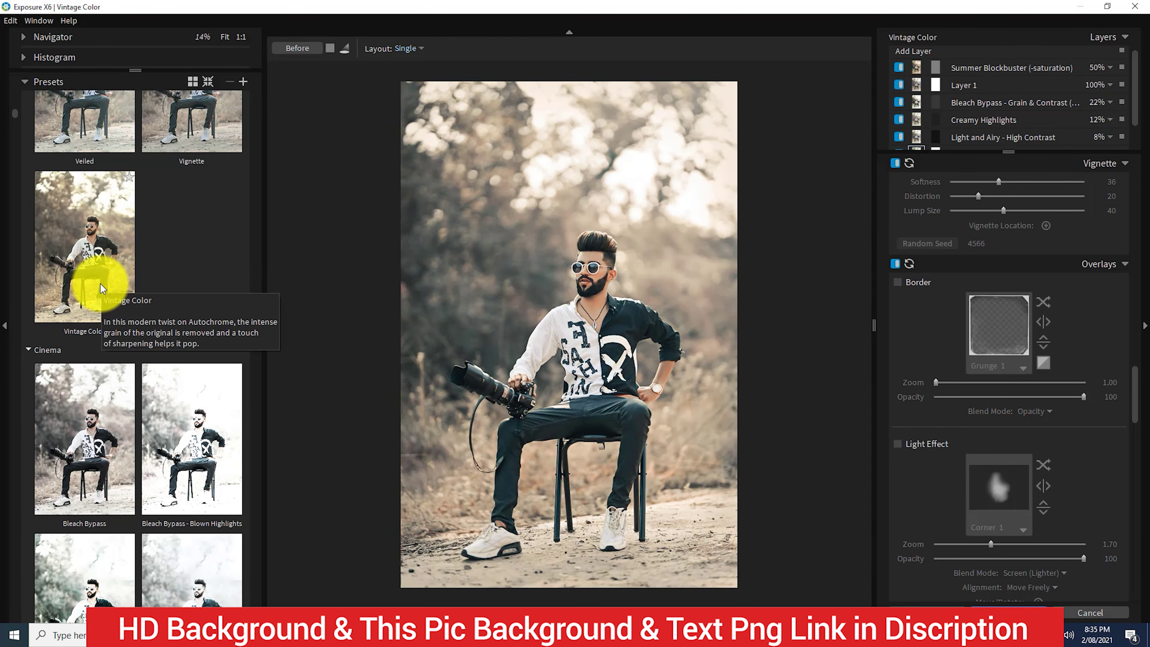
pyautogui.scroll(-2, 1018, 103)
pyautogui.click(1109, 120)
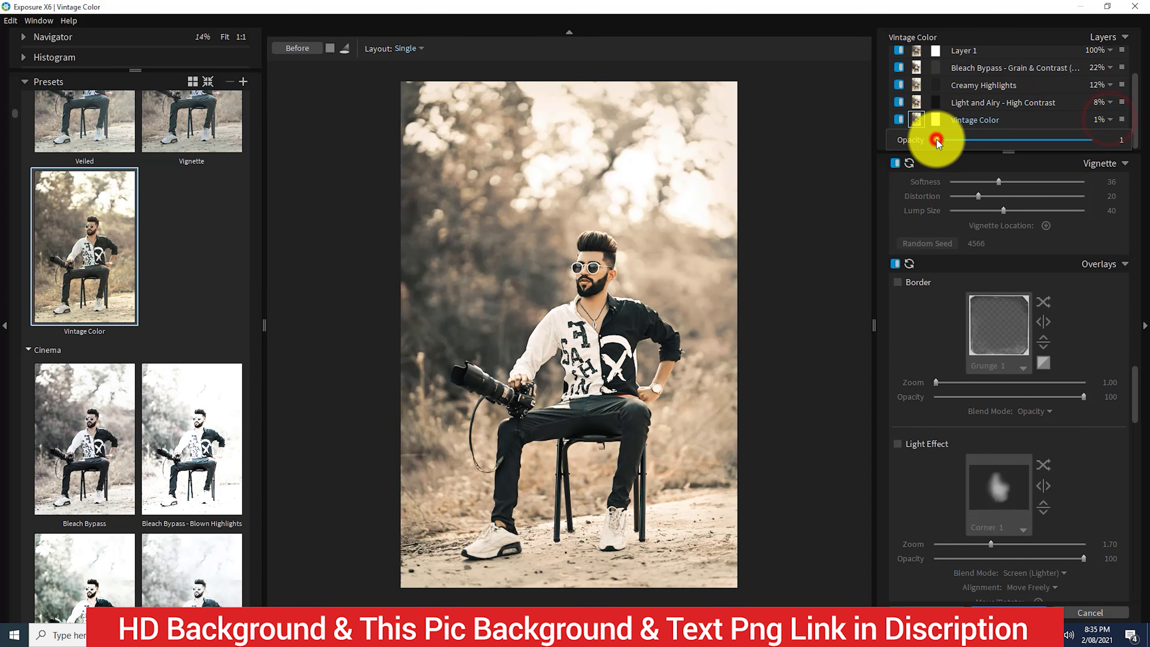
pyautogui.moveTo(942, 141); pyautogui.dragTo(950, 142)
# Insert a new empty Layer 1, briefly testing then resetting red saturation
pyautogui.rightClick(1052, 119)
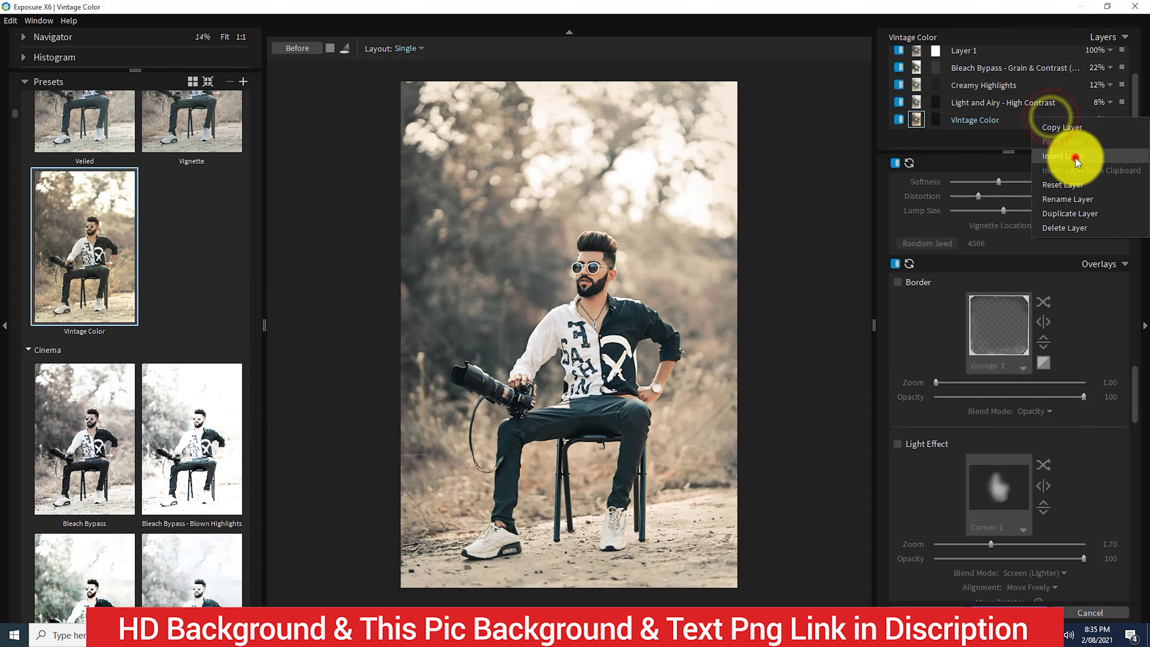
pyautogui.click(1072, 136)
pyautogui.moveTo(1066, 219); pyautogui.dragTo(1086, 216)
pyautogui.doubleClick(1086, 217)
pyautogui.scroll(-10, 257, 290)
pyautogui.scroll(1, 256, 290)
pyautogui.scroll(1, 256, 290)
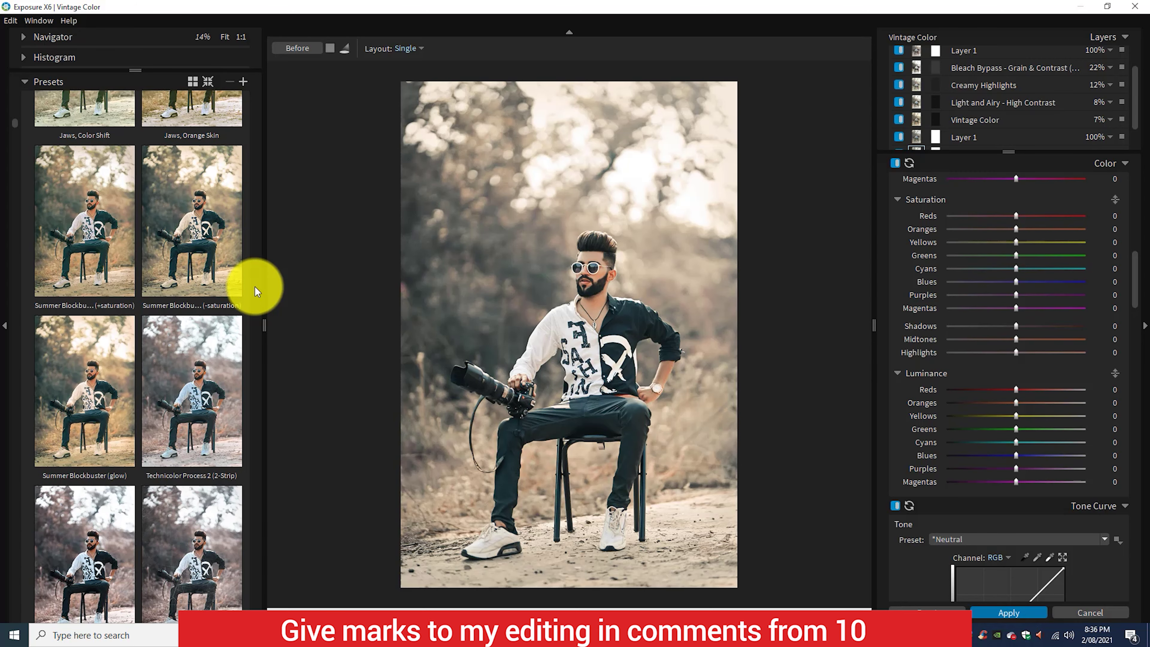
# Apply Summer Blockbuster (-saturation) at 20% opacity and add a new empty layer
pyautogui.click(209, 232)
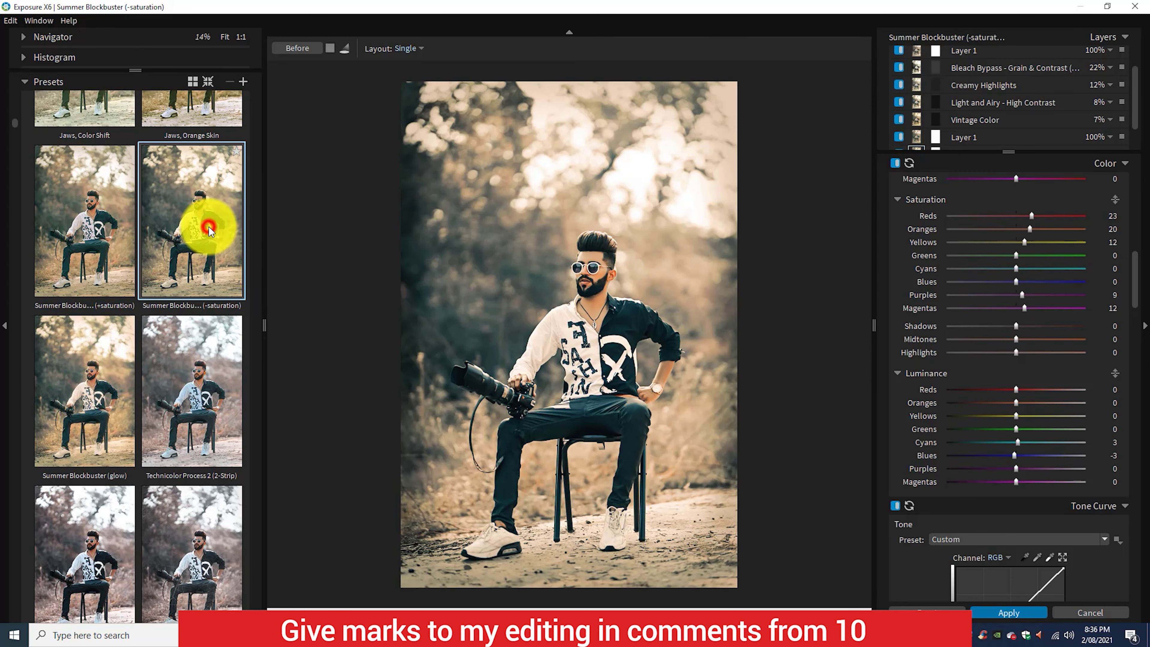
pyautogui.scroll(-2, 1077, 136)
pyautogui.click(1110, 119)
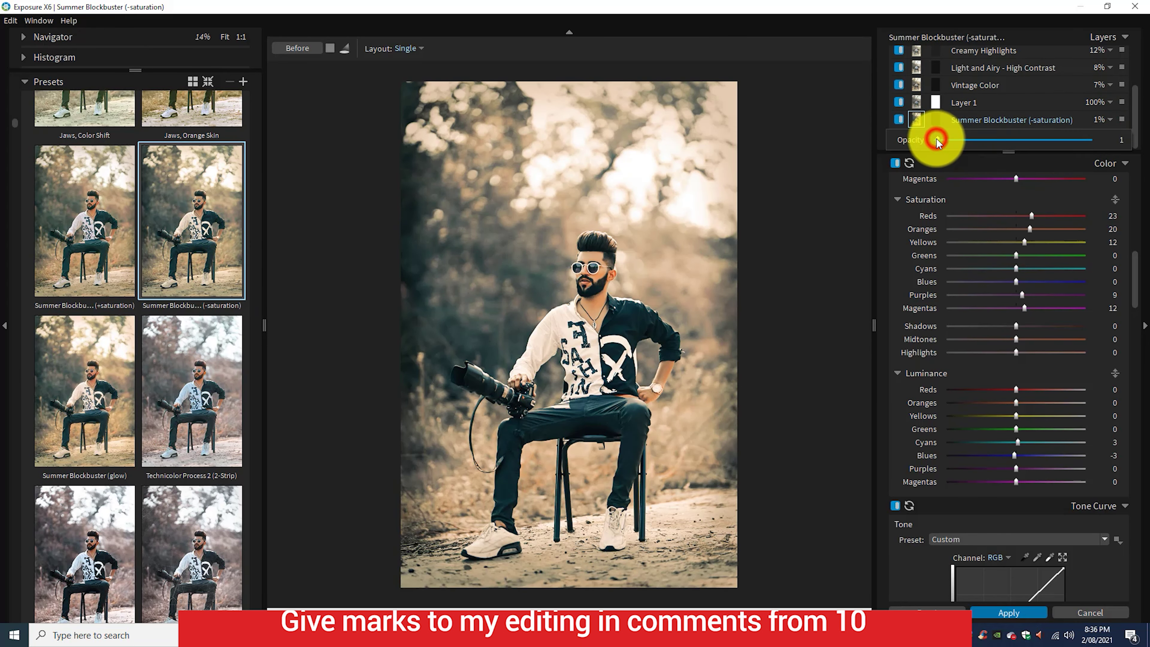
pyautogui.click(966, 140)
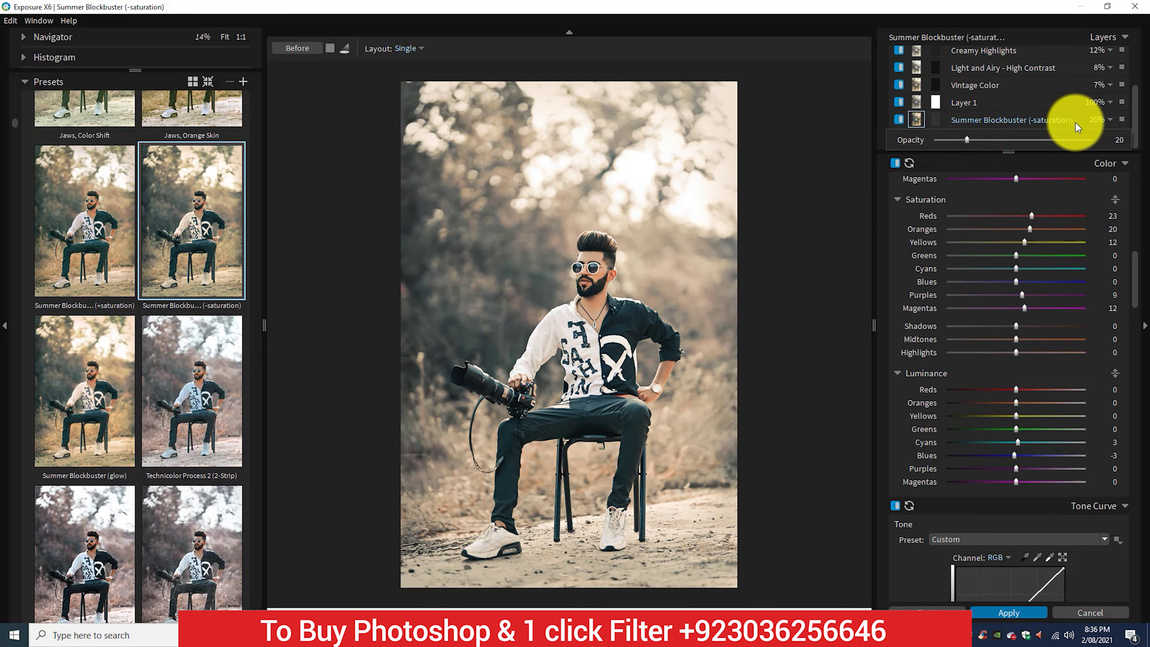
pyautogui.click(1078, 154)
# Apply Technicolor Process 4 - Faded after comparing it with the Faded & Dust variant
pyautogui.scroll(-2, 250, 285)
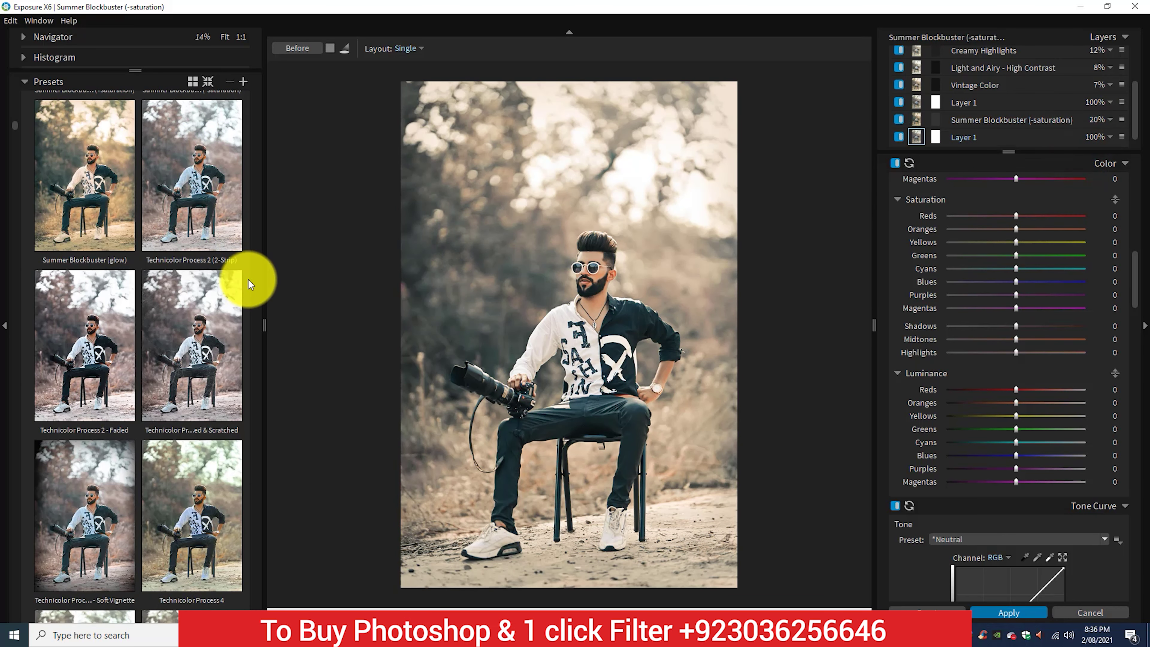
pyautogui.scroll(-2, 250, 285)
pyautogui.scroll(-2, 251, 285)
pyautogui.scroll(-2, 250, 284)
pyautogui.scroll(-2, 250, 285)
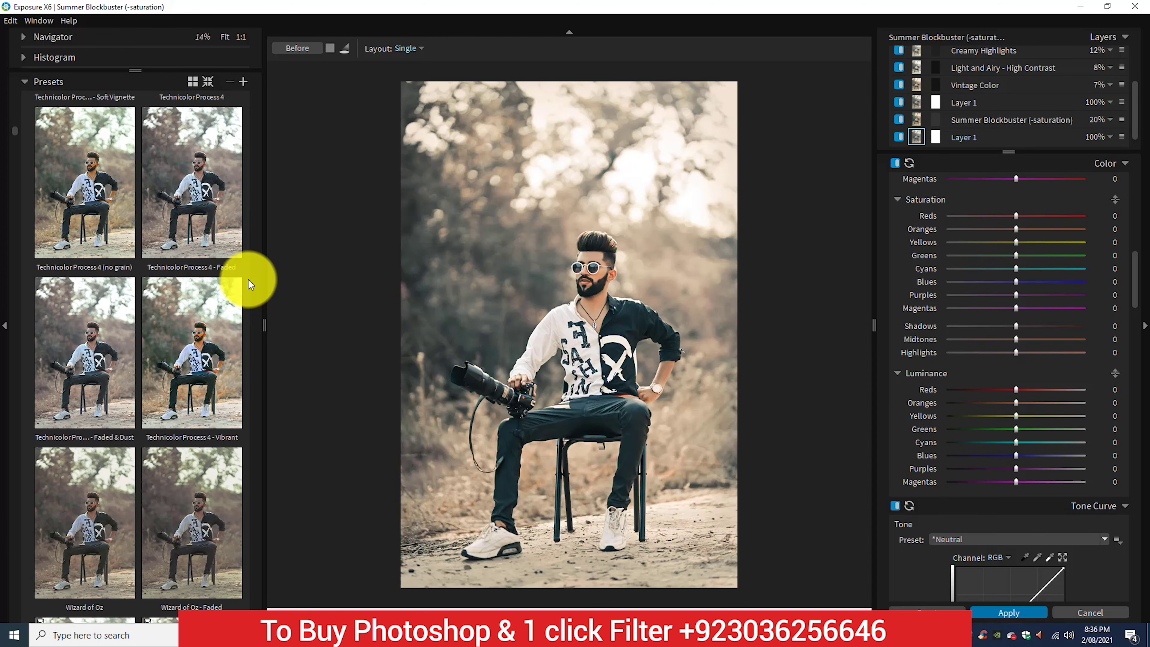
pyautogui.scroll(4, 250, 284)
pyautogui.scroll(4, 250, 285)
pyautogui.scroll(4, 250, 284)
pyautogui.scroll(2, 250, 285)
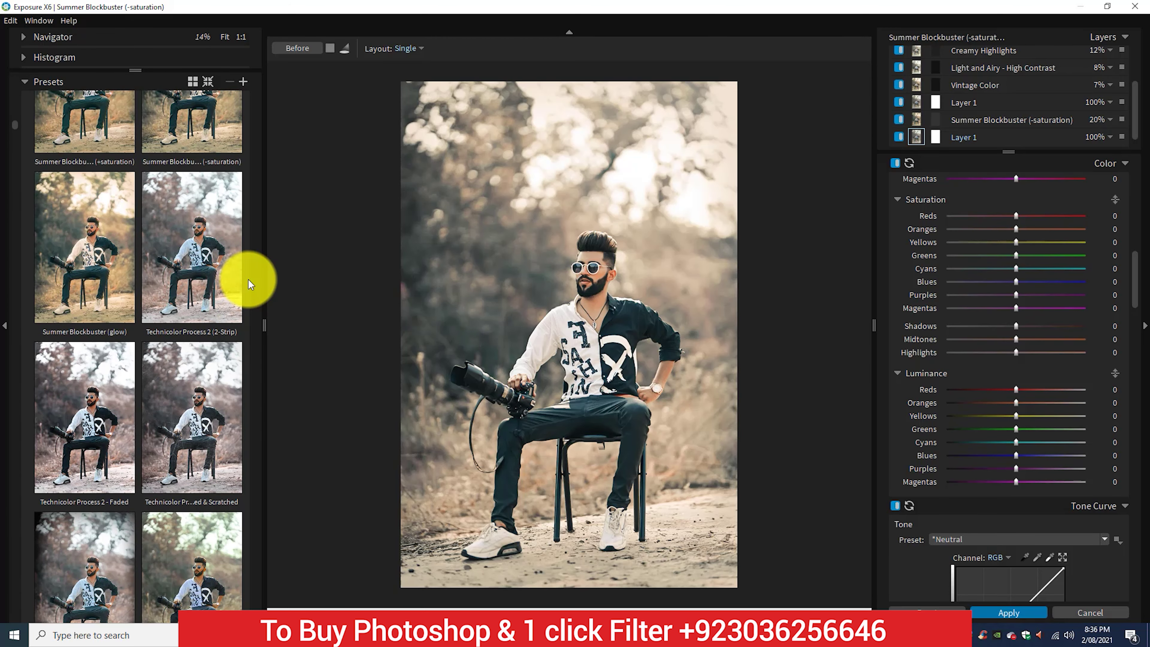
pyautogui.scroll(2, 250, 285)
pyautogui.scroll(2, 250, 285)
pyautogui.scroll(-2, 250, 284)
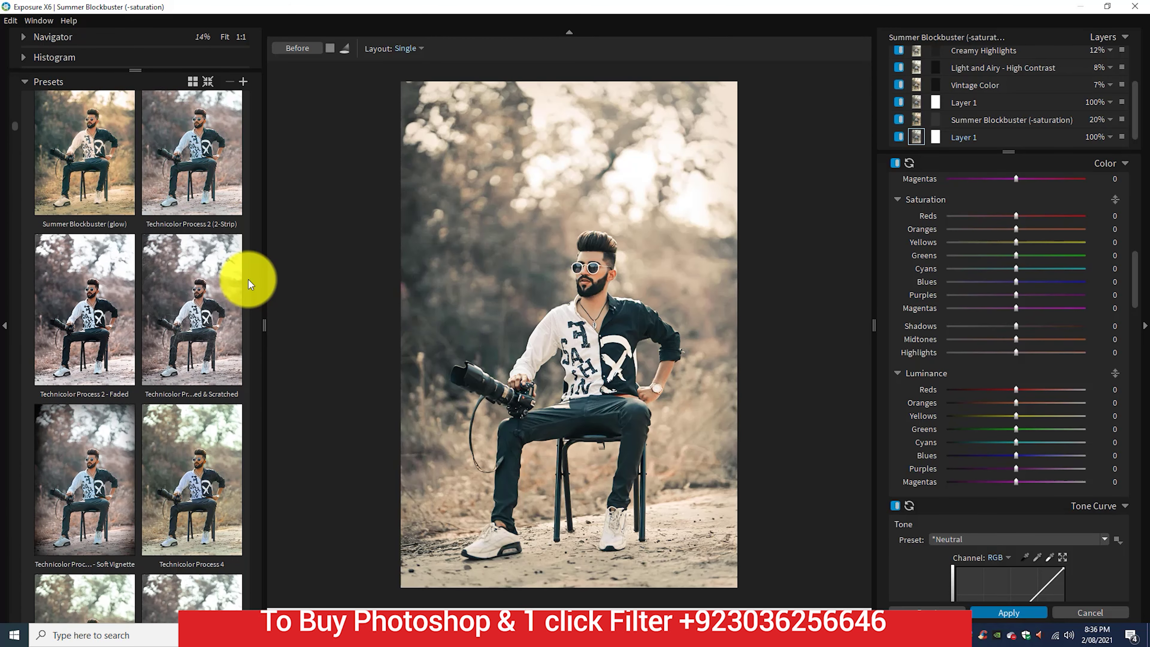
pyautogui.scroll(-2, 250, 285)
pyautogui.click(188, 283)
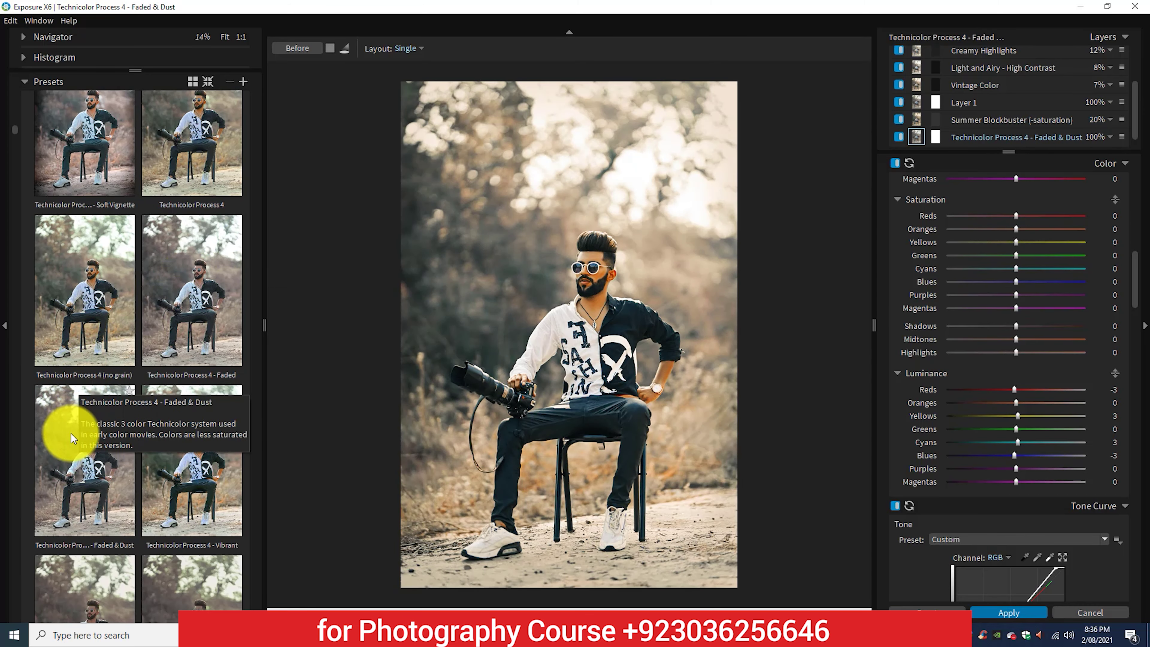
pyautogui.click(96, 466)
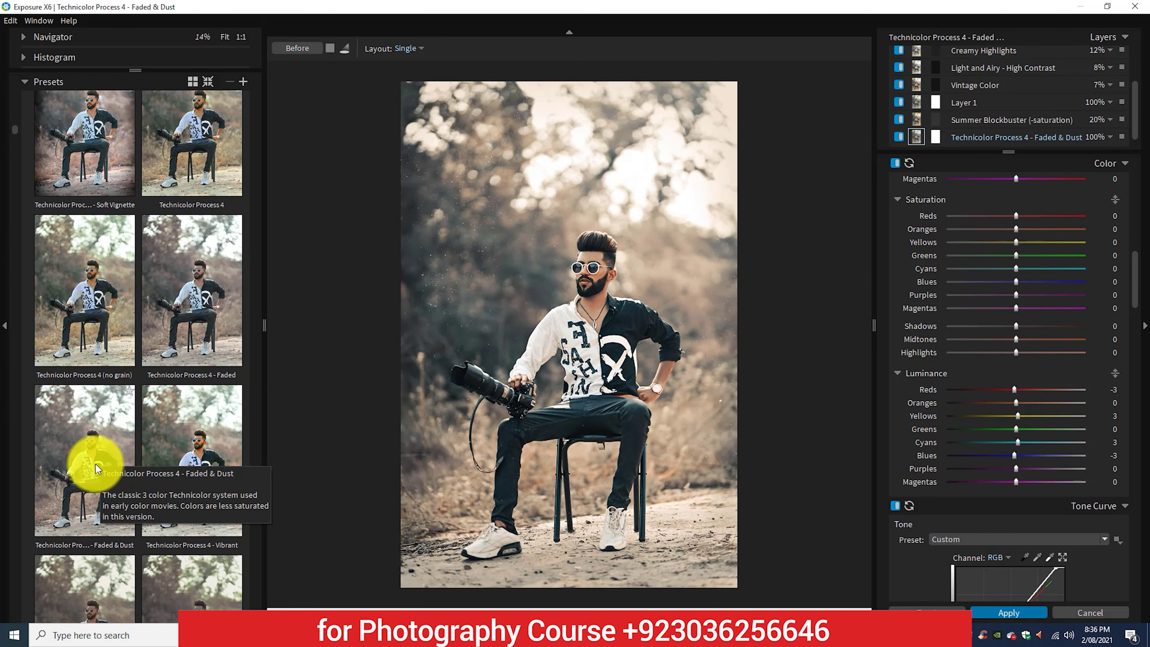
pyautogui.click(194, 313)
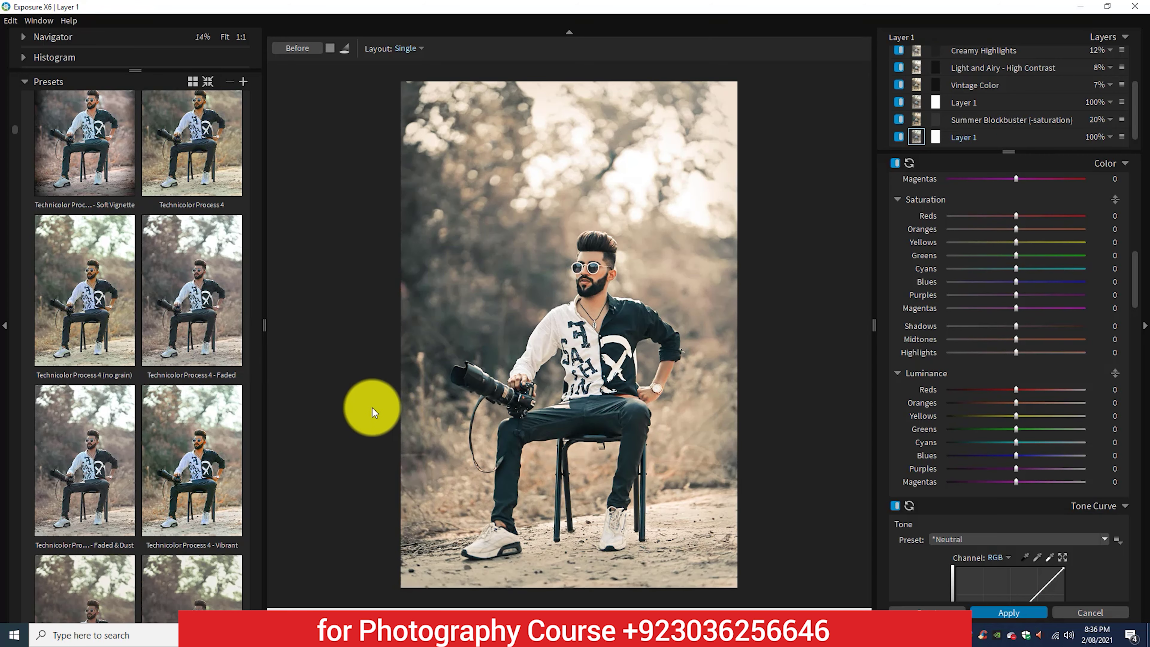
pyautogui.click(188, 294)
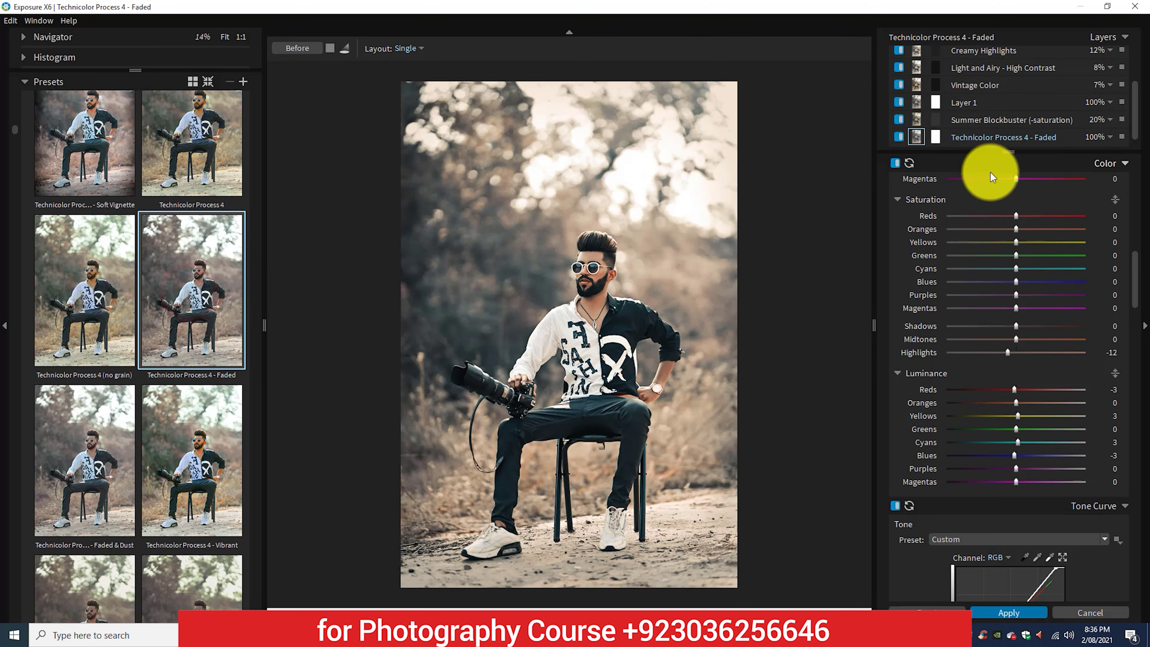
# Set the Technicolor Faded layer to 25% opacity and insert another empty layer
pyautogui.click(1109, 137)
pyautogui.moveTo(1092, 157); pyautogui.dragTo(935, 157)
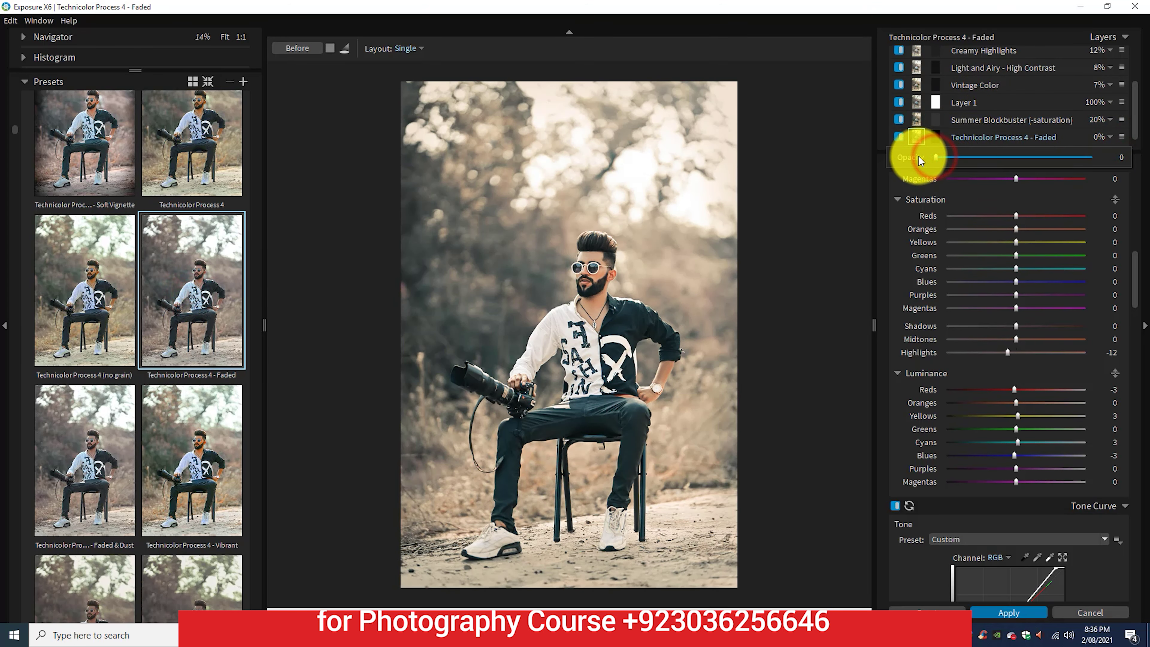
pyautogui.click(974, 157)
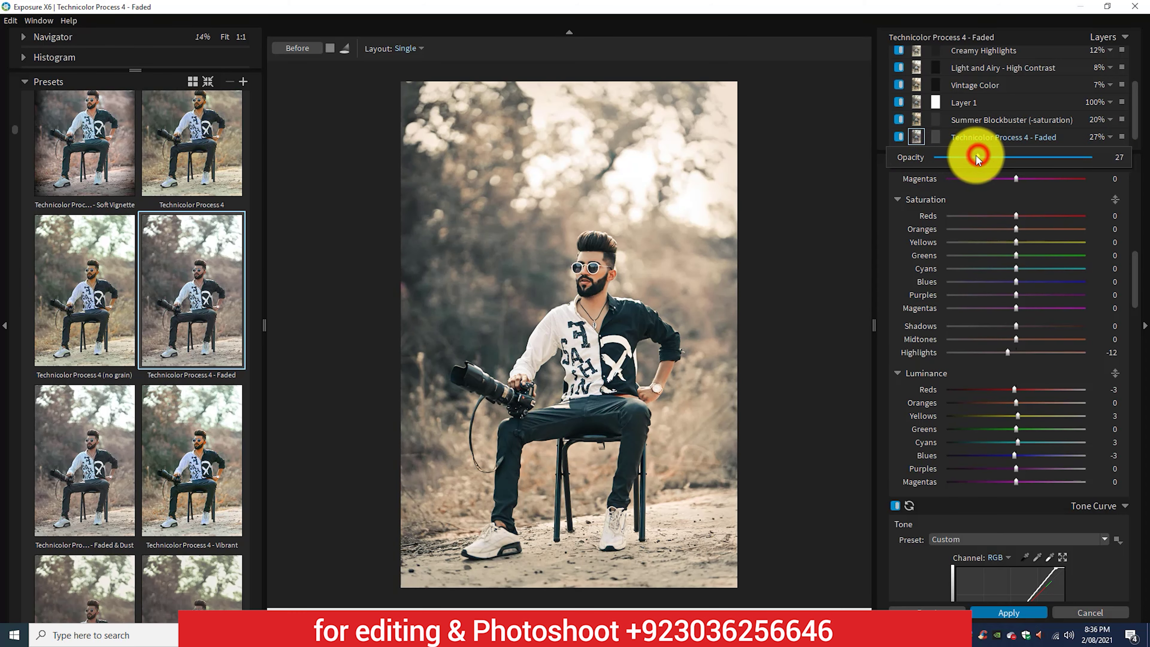
pyautogui.click(803, 262)
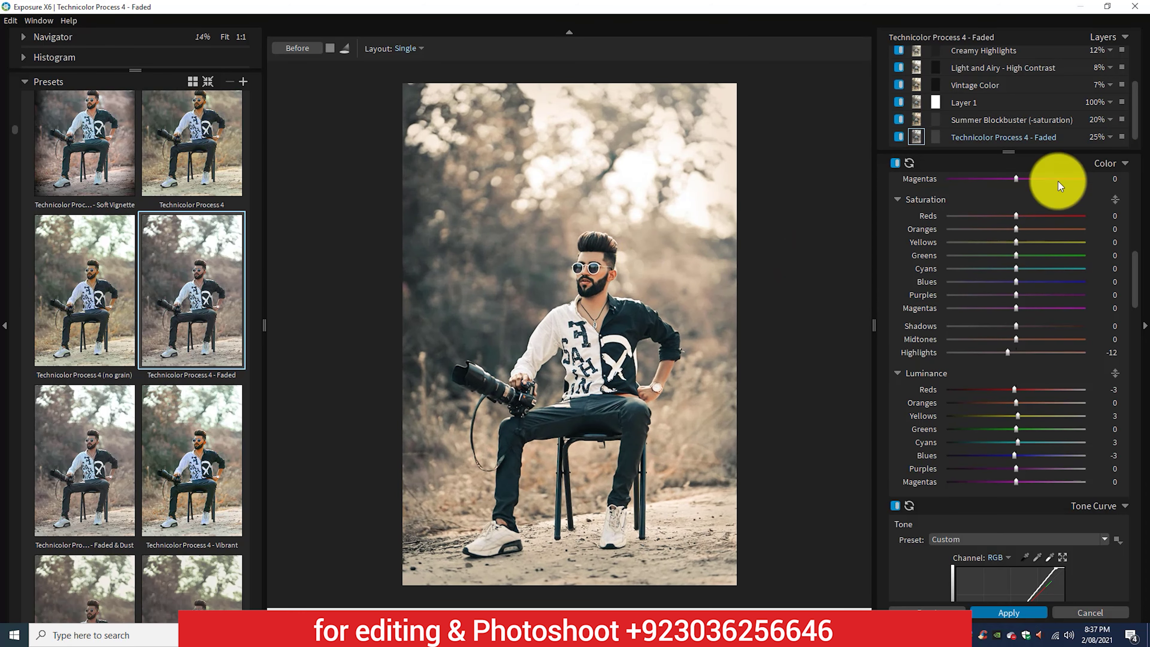
pyautogui.rightClick(1076, 136)
pyautogui.click(1077, 176)
# Darken the photo's edges with a vignette on the new layer
pyautogui.scroll(-5, 1013, 273)
pyautogui.scroll(-3, 1013, 273)
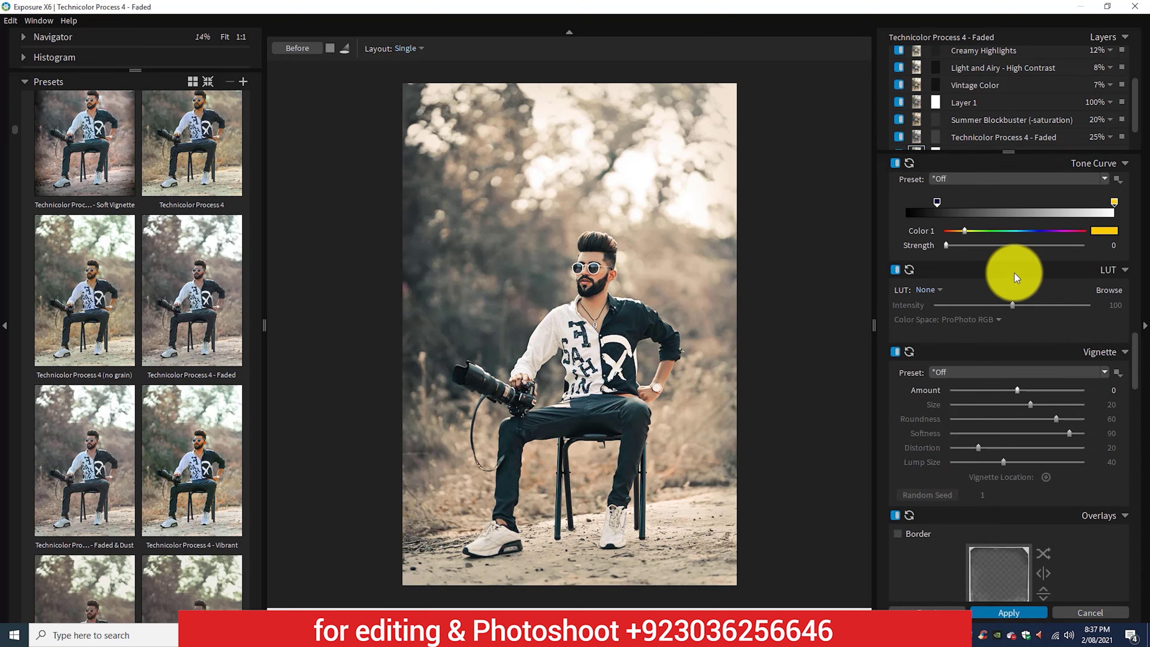
pyautogui.click(1034, 426)
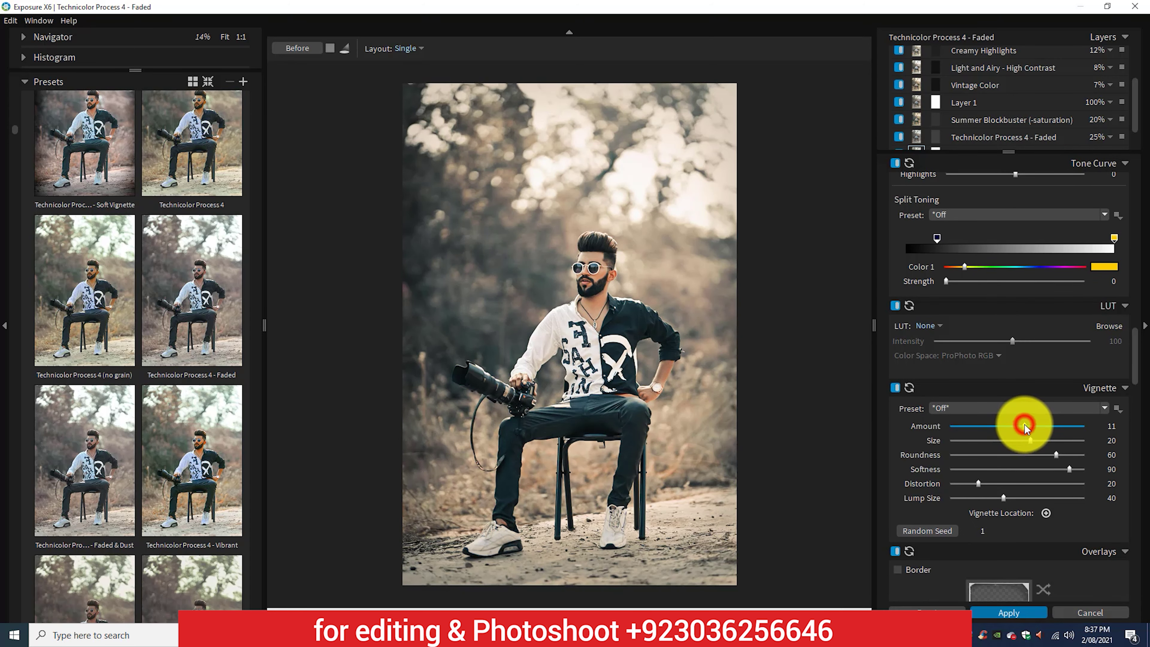
pyautogui.scroll(2, 1005, 297)
pyautogui.scroll(6, 1004, 297)
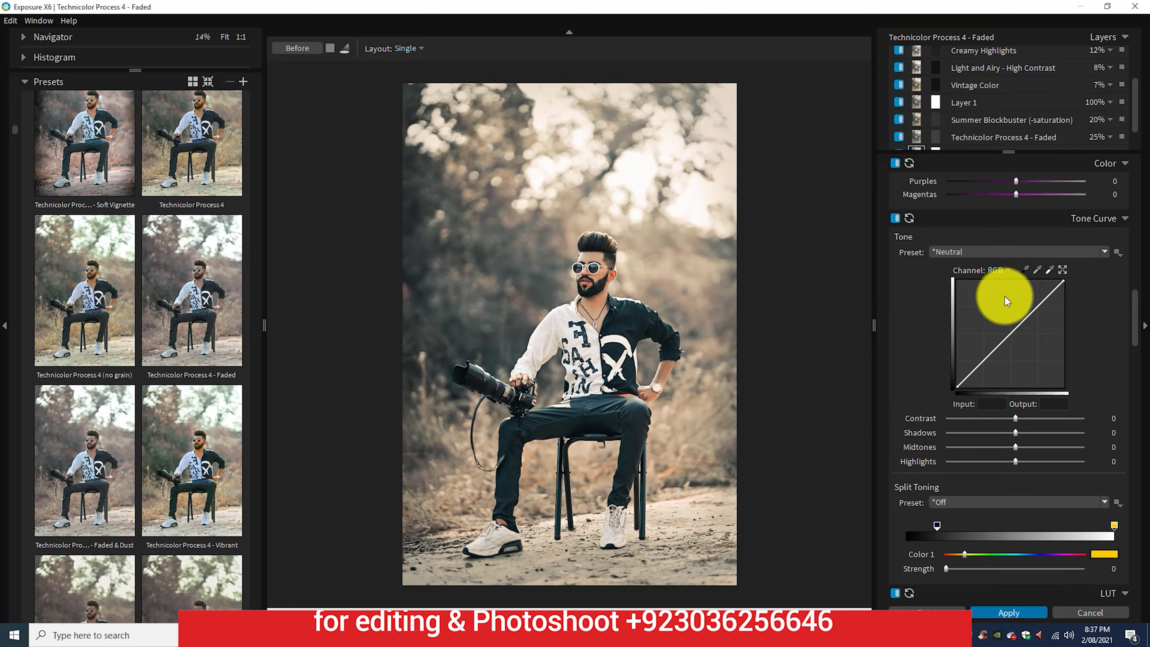
pyautogui.scroll(-2, 983, 95)
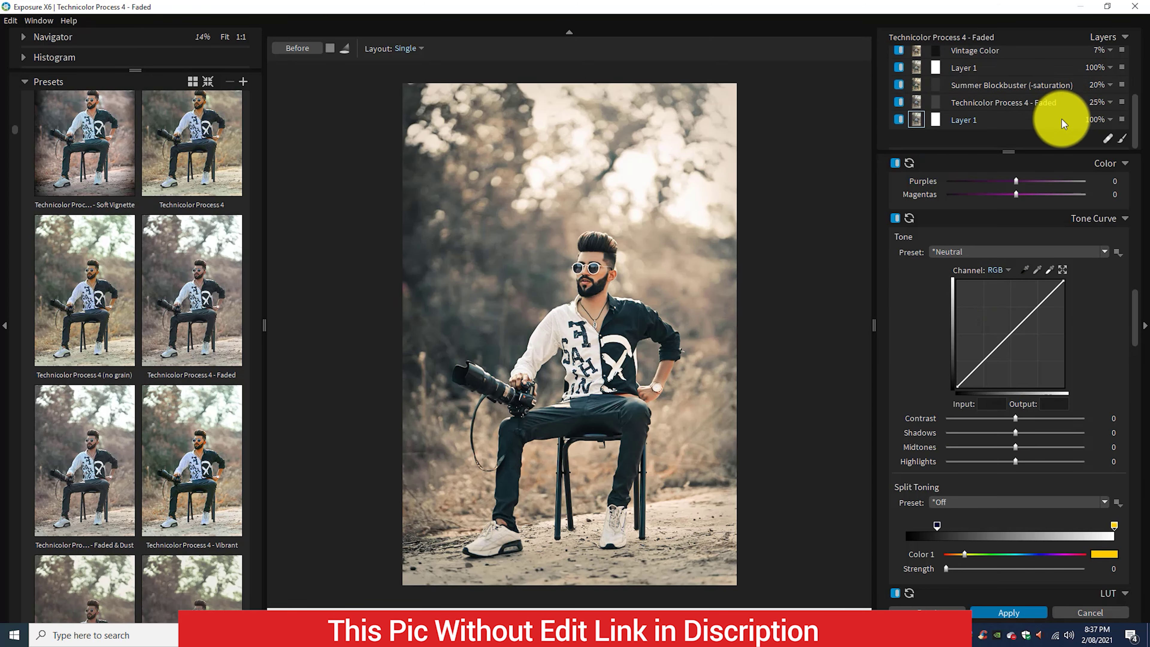
pyautogui.rightClick(1059, 120)
# Apply the Color Photo look and cut its layer opacity to 10%
pyautogui.click(1010, 125)
pyautogui.scroll(-3, 265, 272)
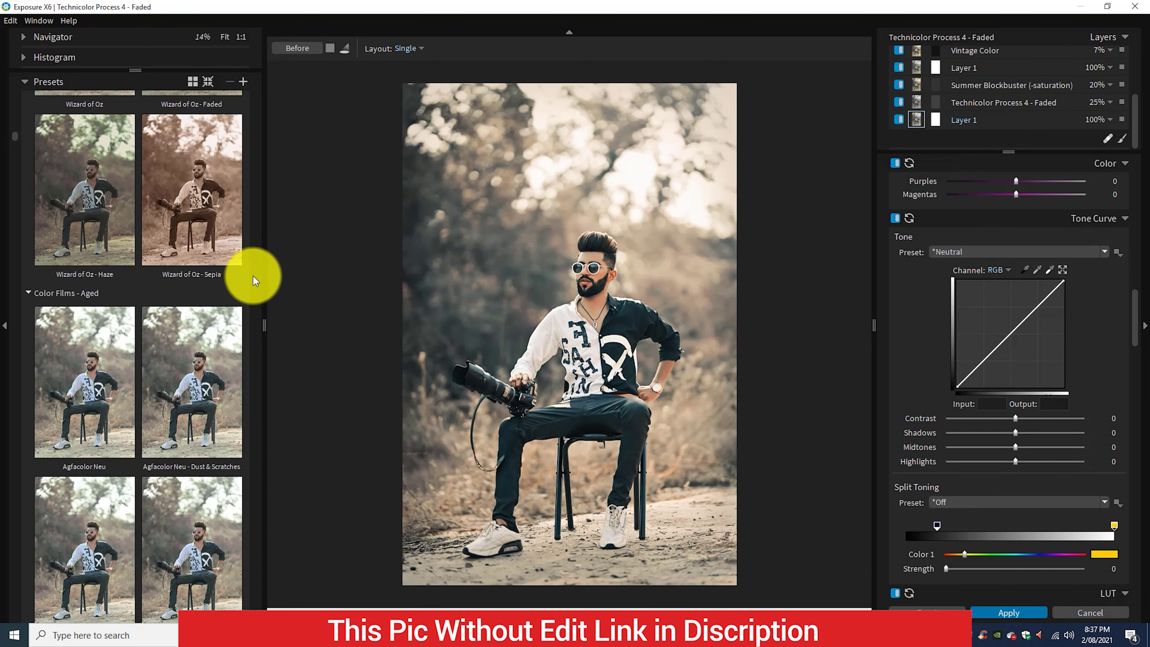
pyautogui.scroll(-3, 253, 281)
pyautogui.click(199, 226)
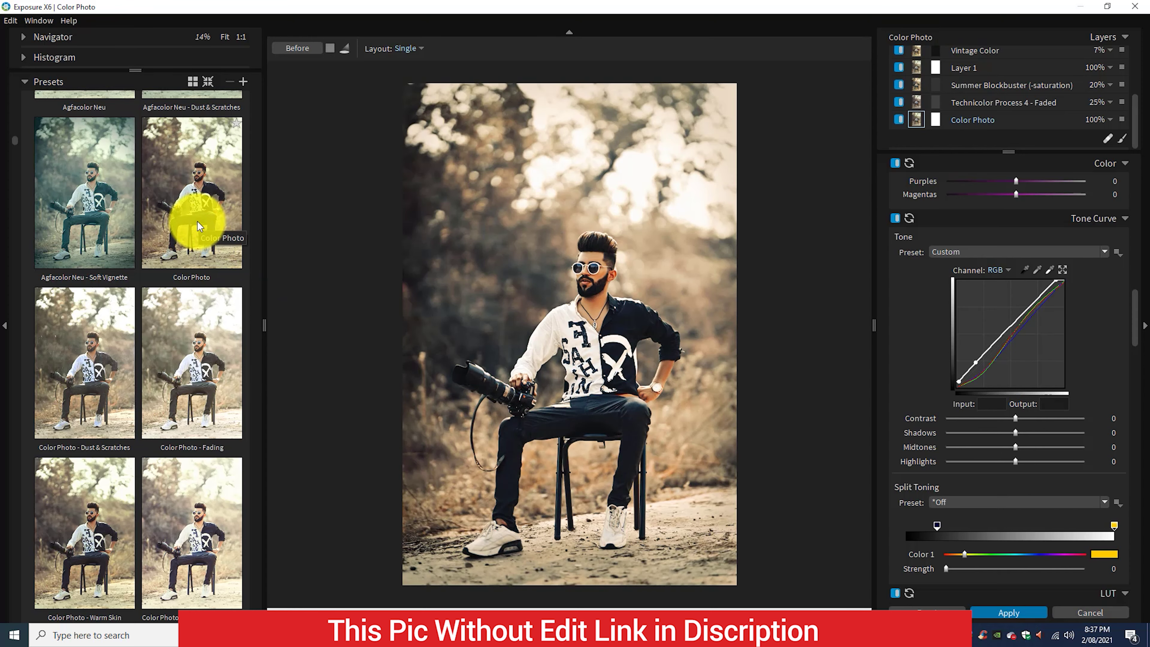
pyautogui.click(1108, 119)
pyautogui.moveTo(1091, 140)
pyautogui.mouseDown()
pyautogui.moveTo(939, 140)
pyautogui.moveTo(950, 141)
pyautogui.mouseUp()
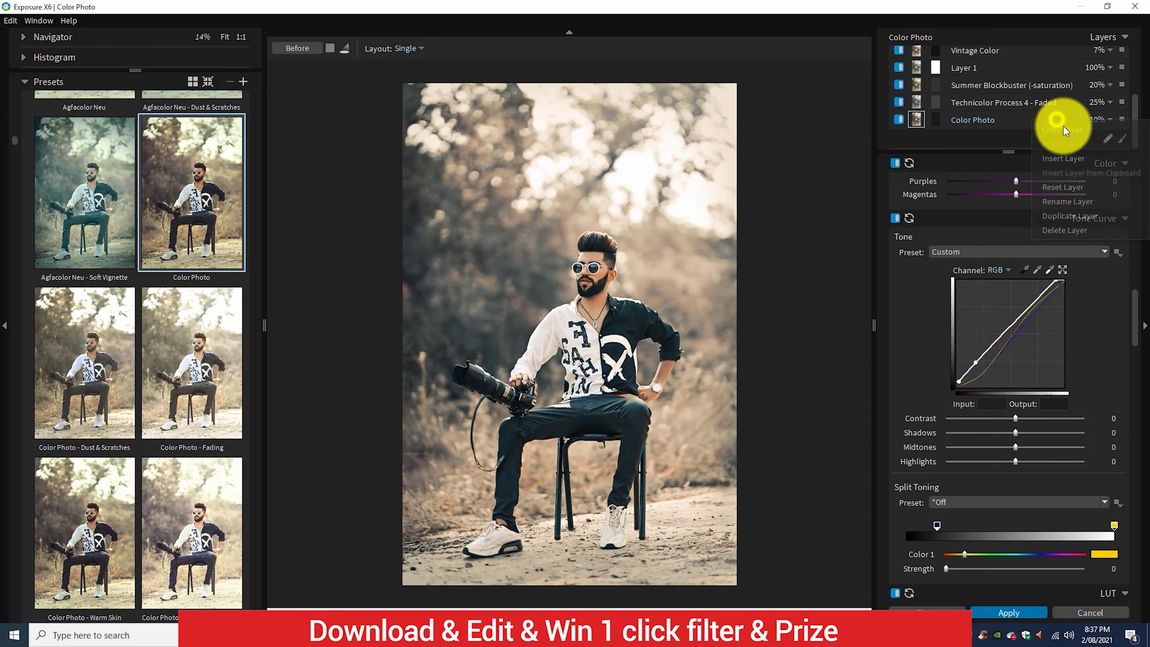
# Insert a new layer with the Color Photo - Warm Skin look at 13% opacity
pyautogui.click(1072, 156)
pyautogui.scroll(-5, 256, 303)
pyautogui.scroll(-1, 257, 307)
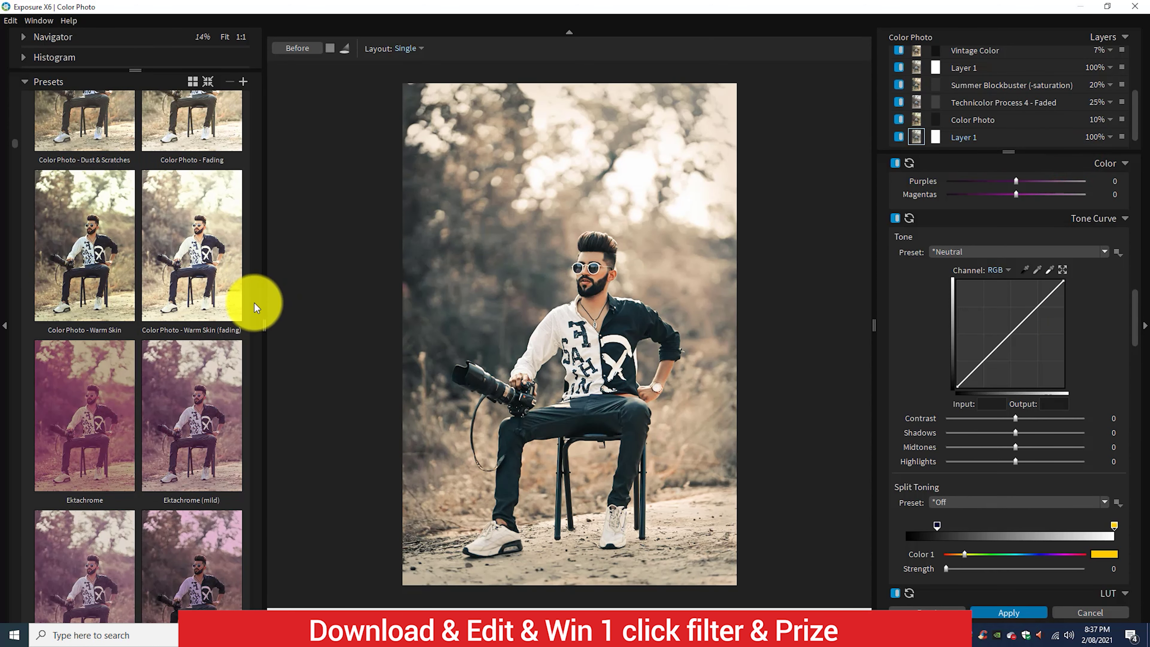
pyautogui.click(87, 271)
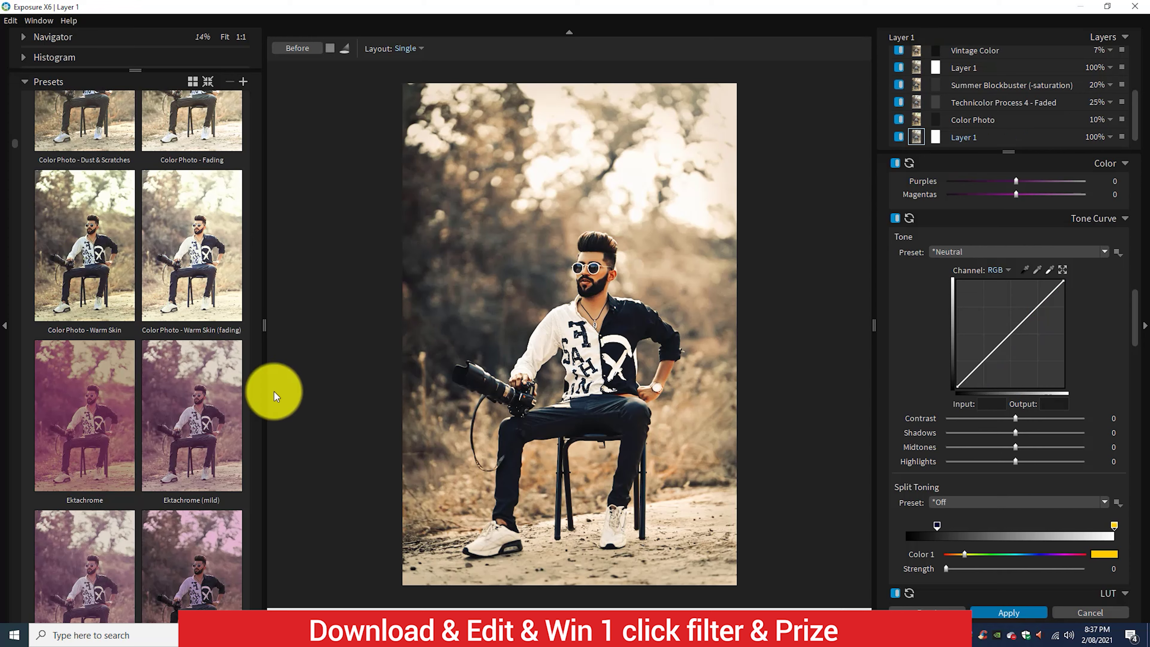
pyautogui.hotkey('ctrl', 'z')
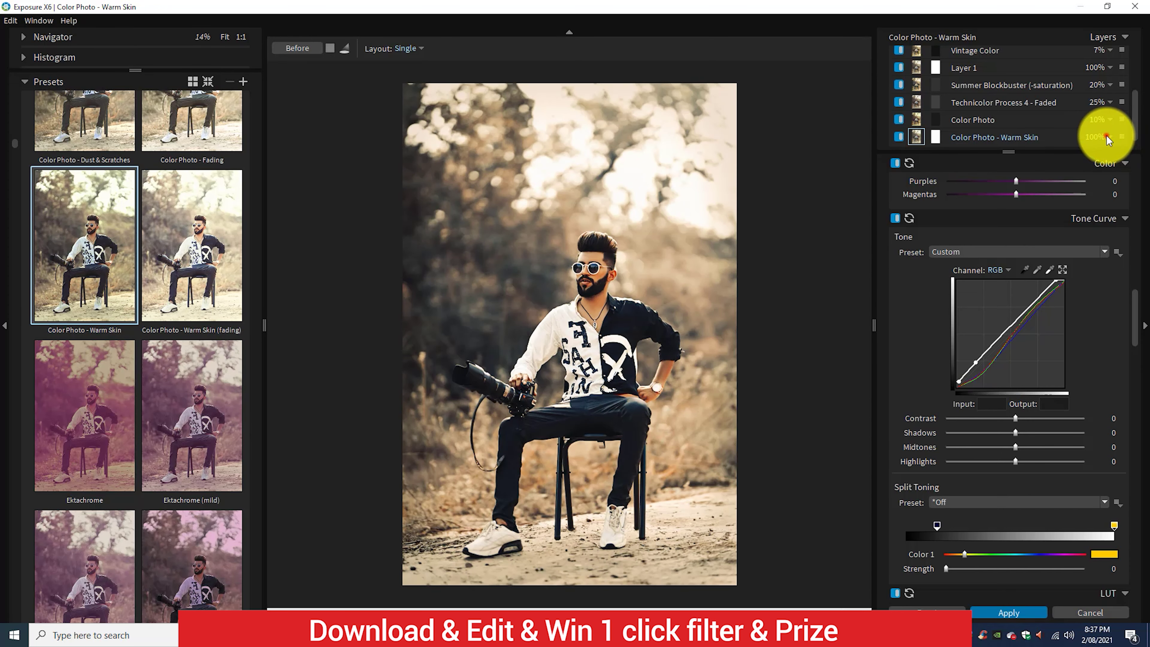
pyautogui.click(1108, 136)
pyautogui.moveTo(935, 158); pyautogui.dragTo(951, 158)
pyautogui.scroll(-2, 668, 240)
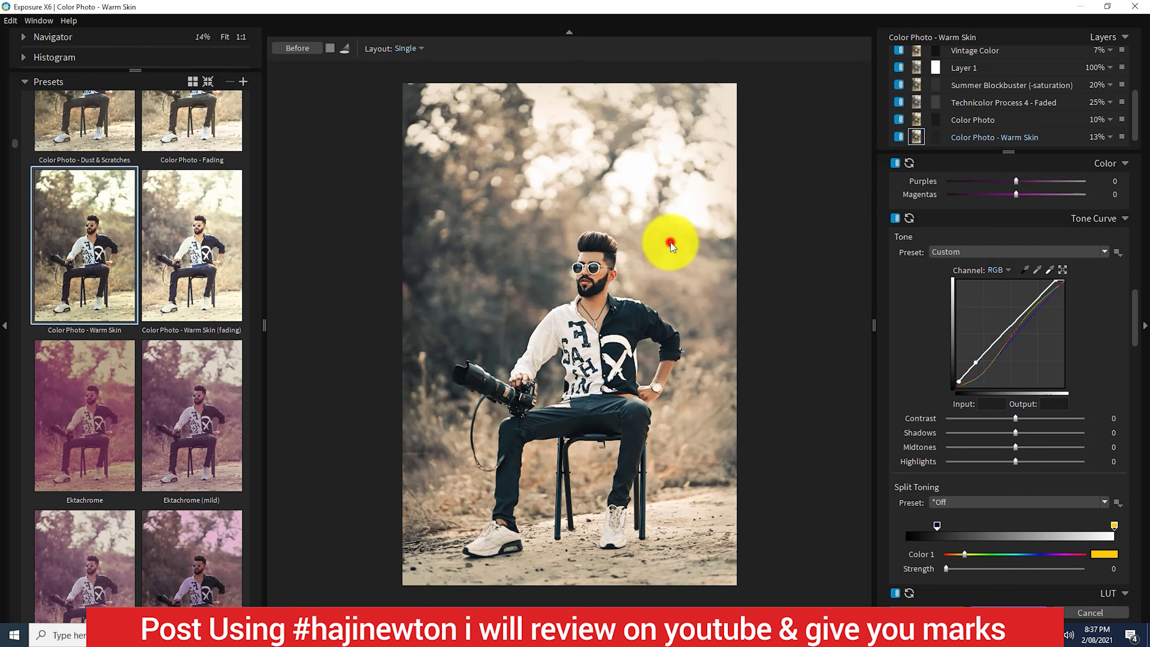
pyautogui.scroll(1, 671, 246)
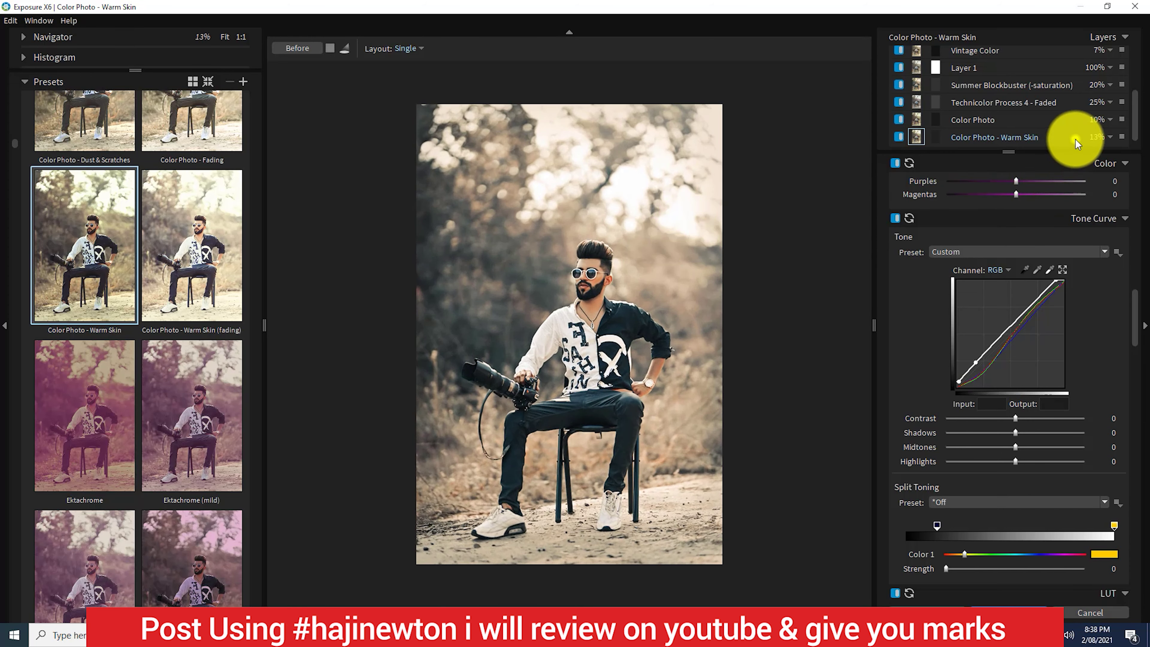
# Turn on the Light Effect overlay using the Cloudy Smoke effect
pyautogui.scroll(-10, 1067, 211)
pyautogui.click(897, 407)
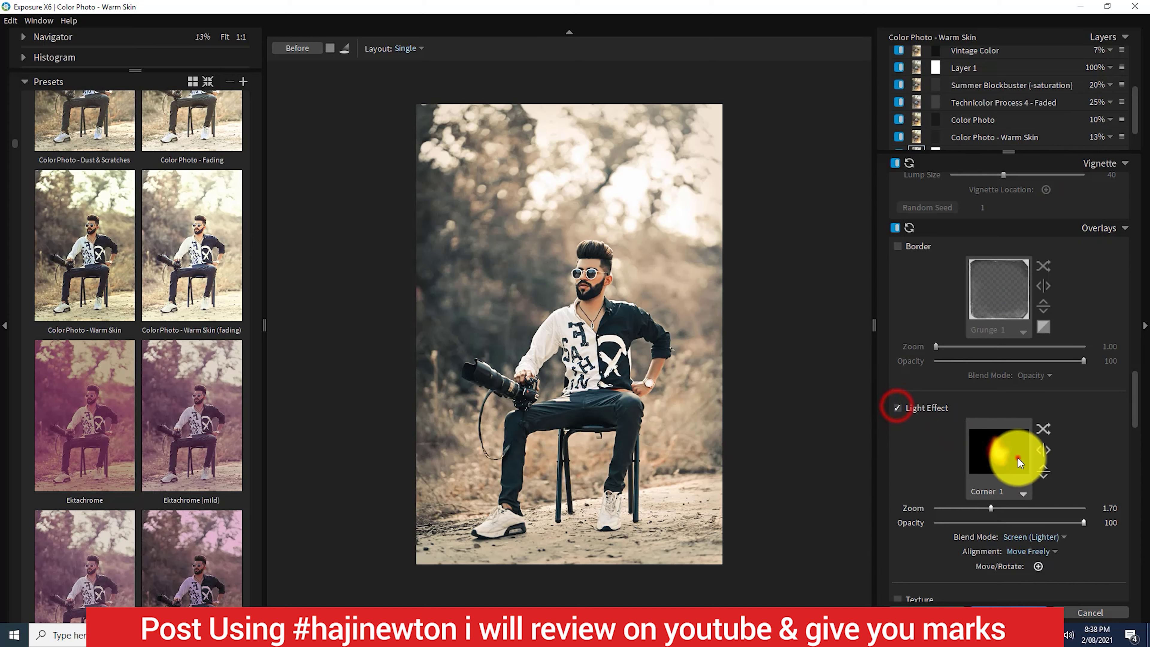
pyautogui.click(1000, 453)
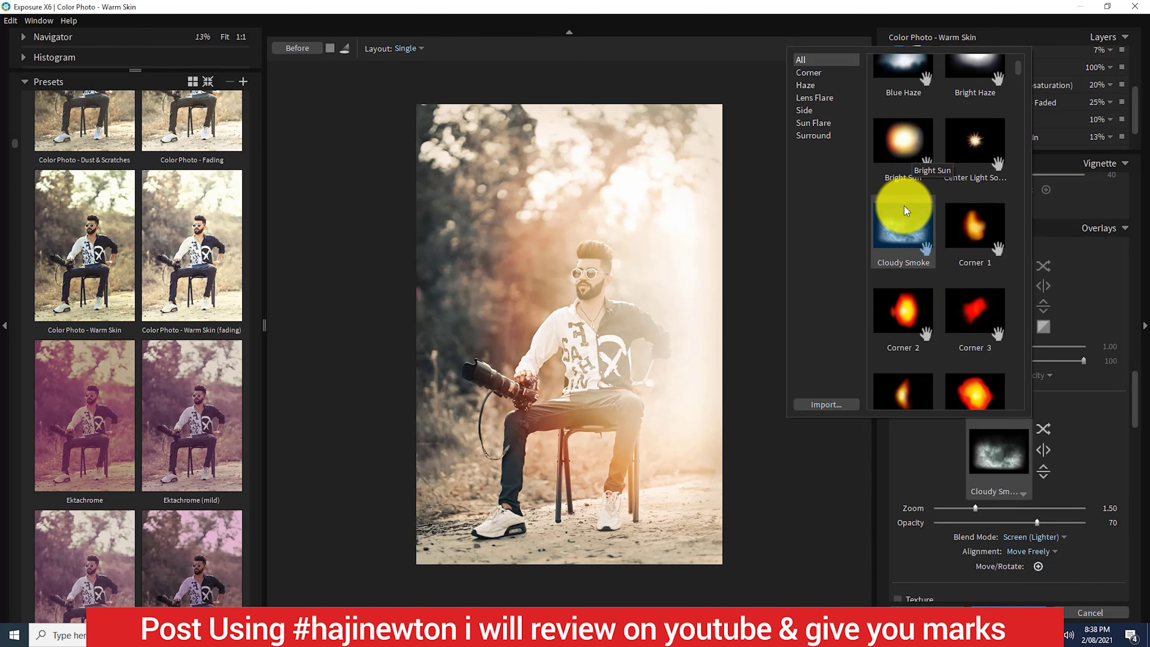
pyautogui.click(904, 218)
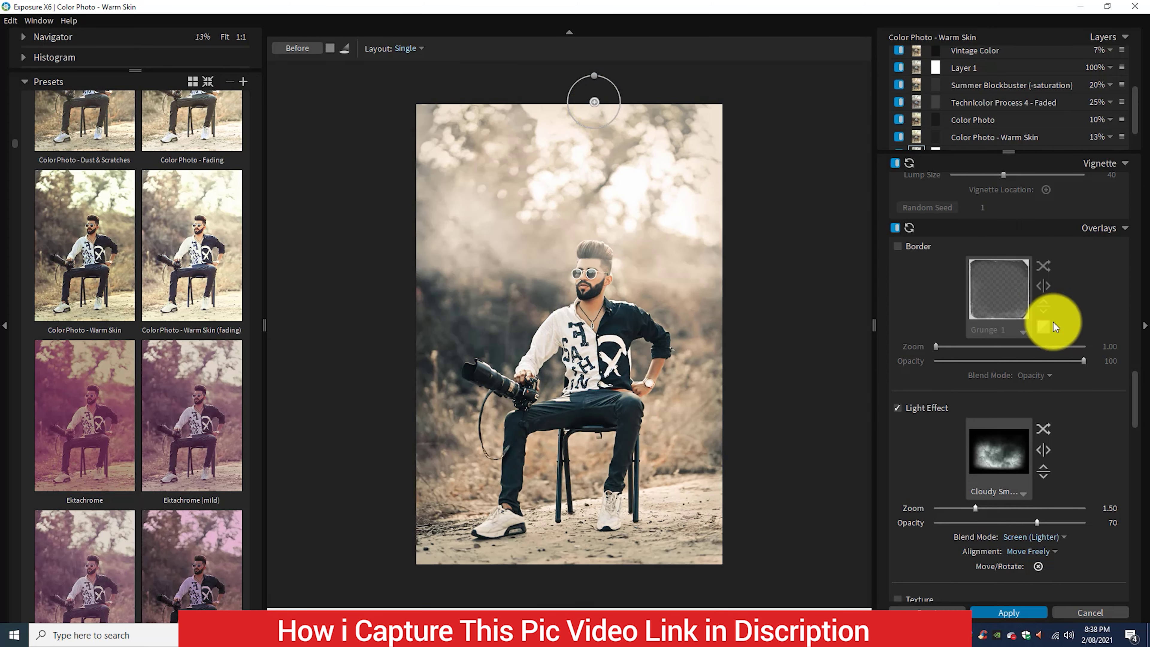
# Switch the light effect to Corner 1 and shift its glow toward the top of the photo
pyautogui.click(998, 446)
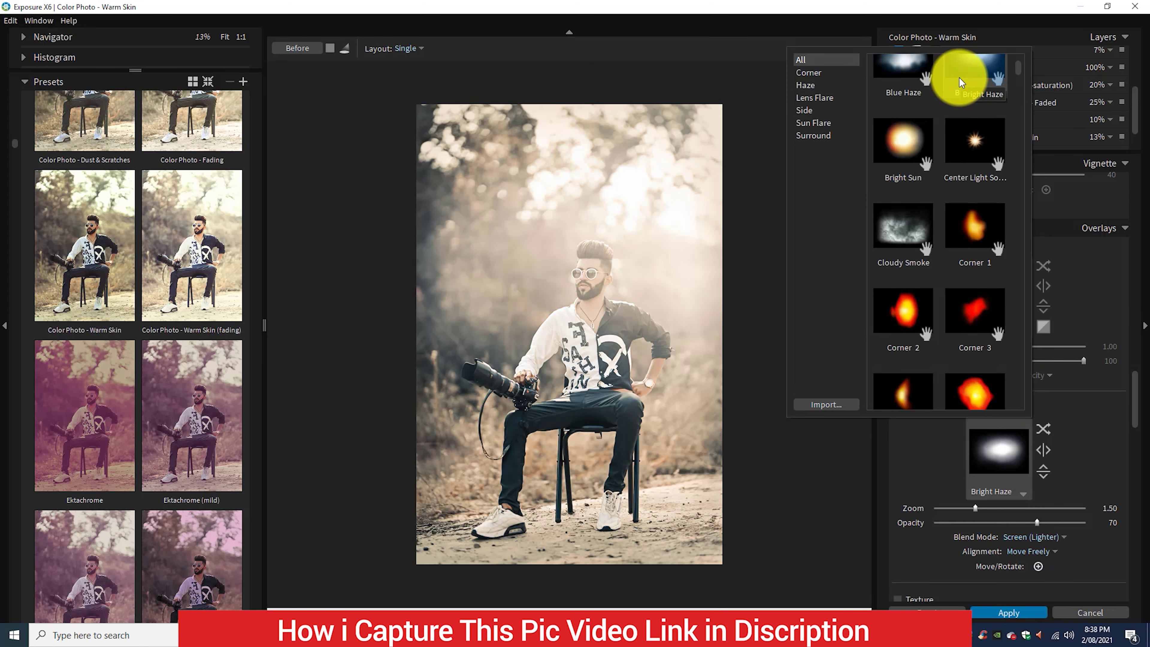
pyautogui.scroll(-5, 901, 226)
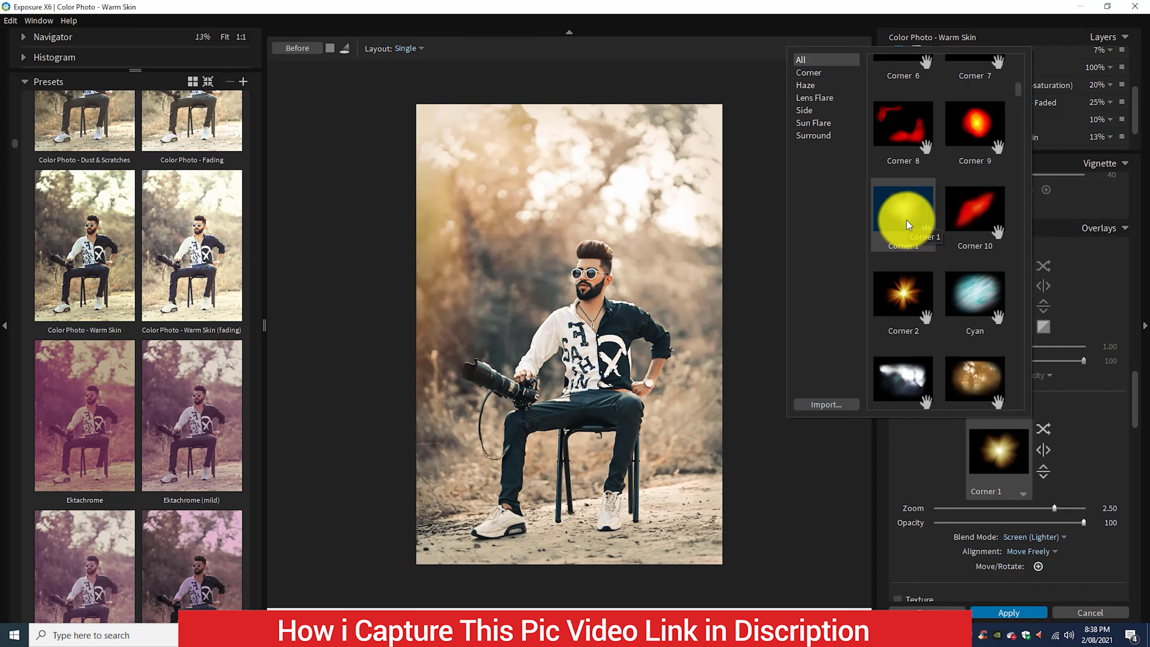
pyautogui.click(903, 213)
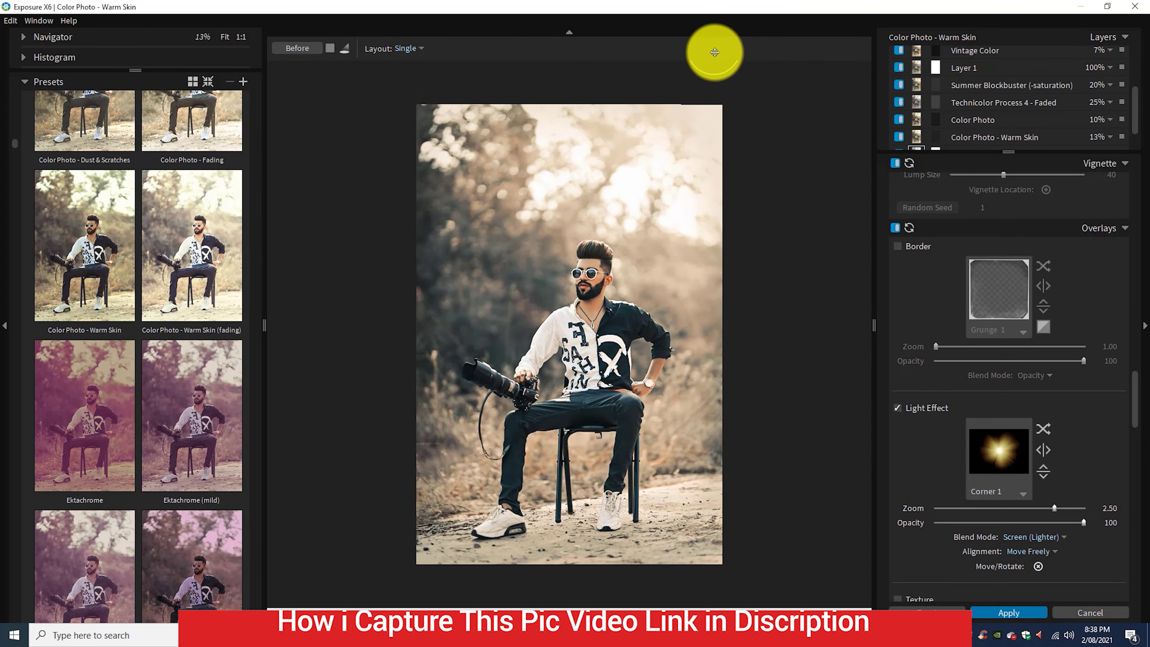
pyautogui.click(998, 455)
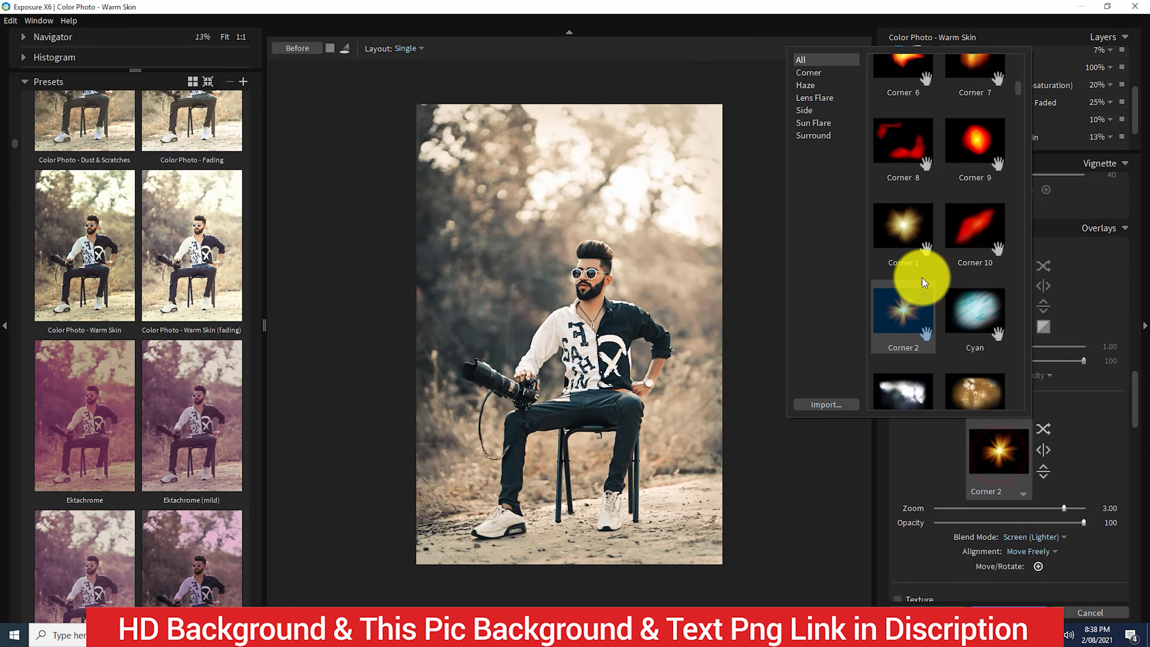
pyautogui.click(911, 242)
pyautogui.moveTo(414, 106); pyautogui.dragTo(664, 27)
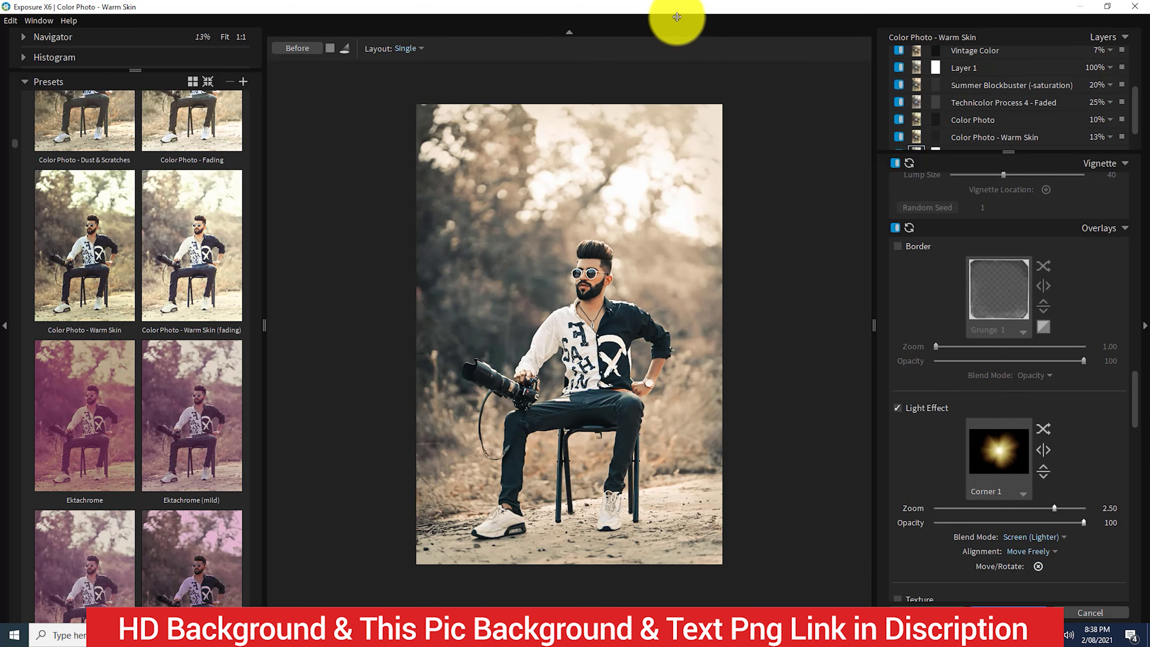
pyautogui.scroll(-1, 585, 192)
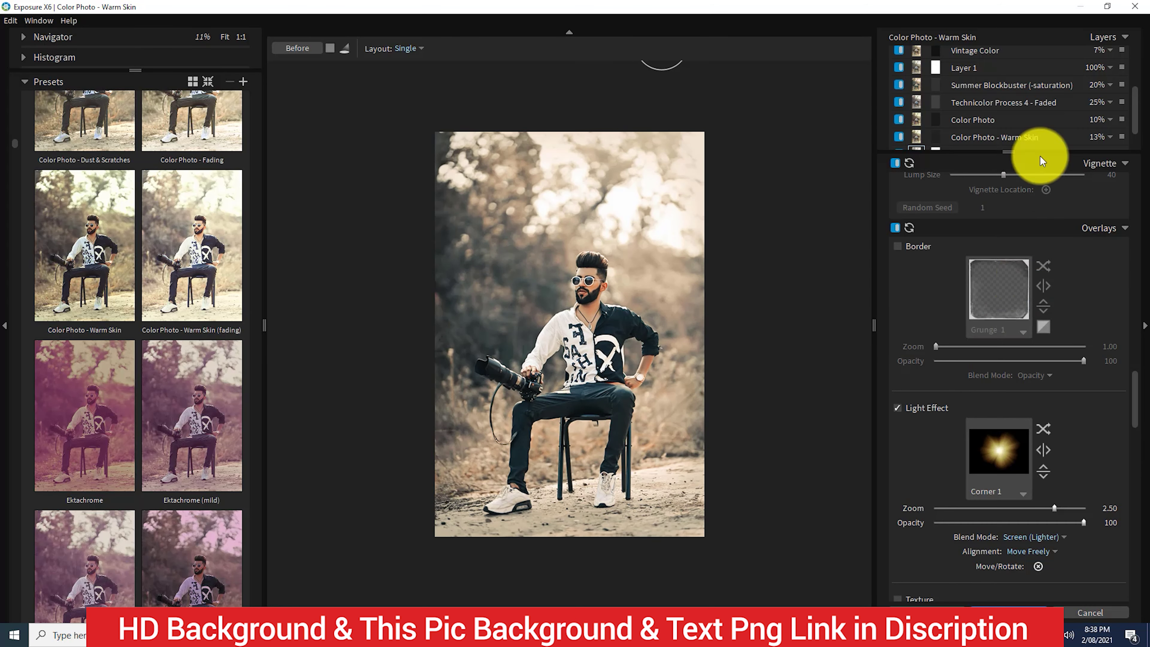
# Add a new light-effect layer and try Haze Warm at zoom 1.00 in several positions
pyautogui.scroll(-2, 1047, 141)
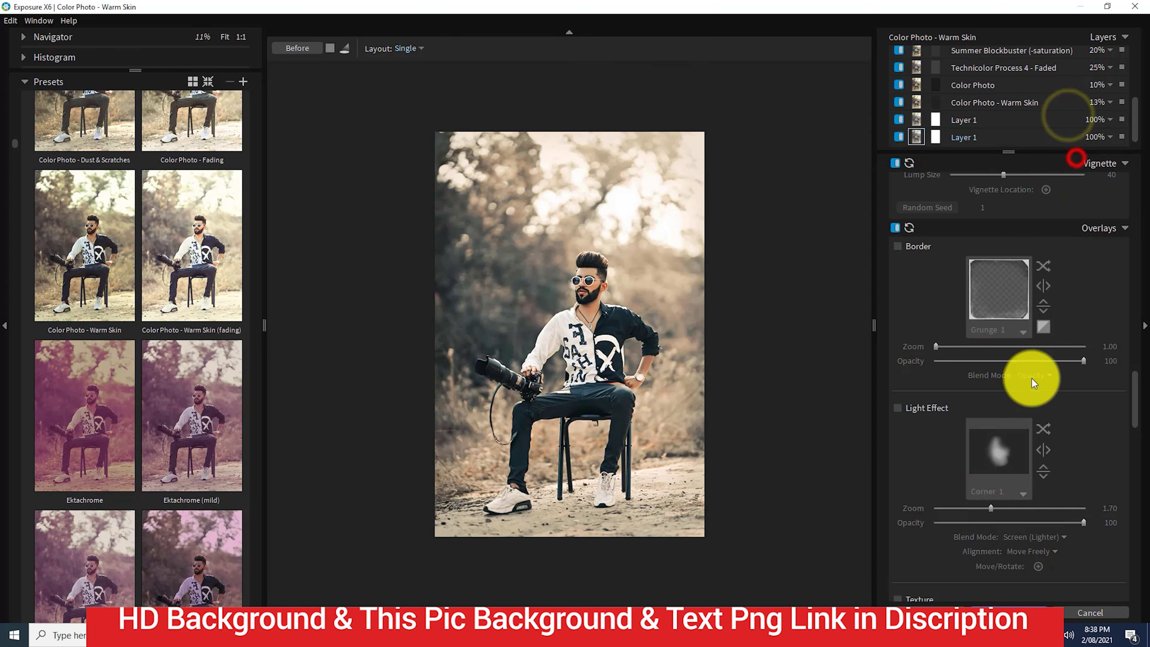
pyautogui.click(897, 407)
pyautogui.click(998, 451)
pyautogui.scroll(-3, 975, 136)
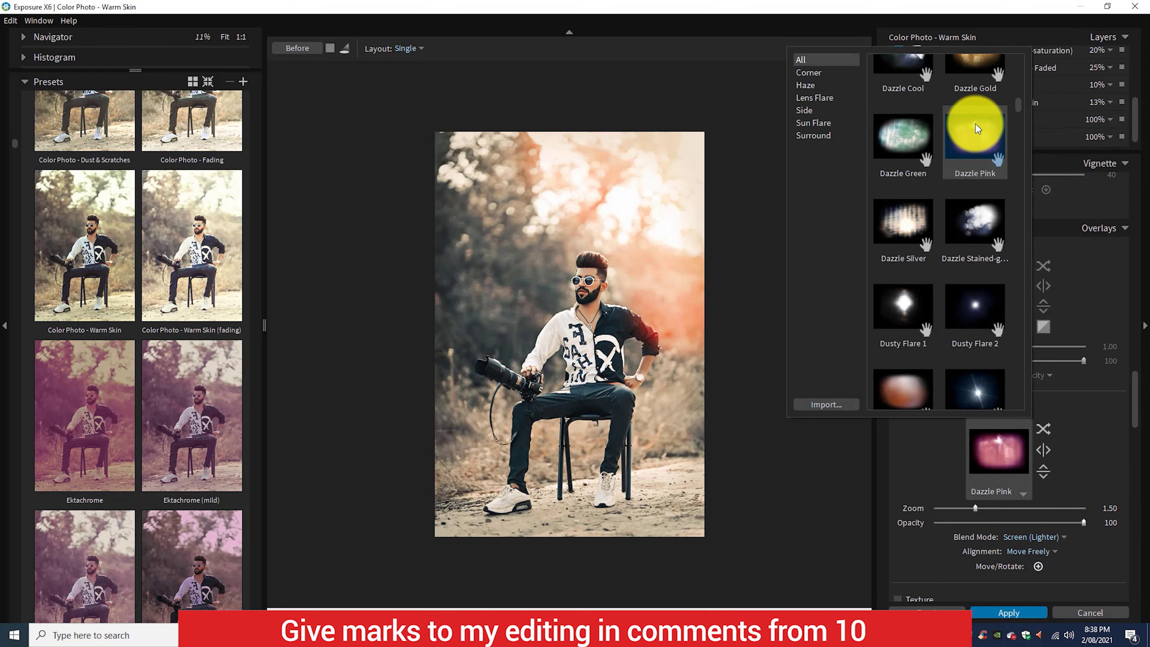
pyautogui.click(979, 141)
pyautogui.scroll(-5, 1000, 219)
pyautogui.click(995, 222)
pyautogui.click(996, 253)
pyautogui.scroll(5, 1021, 260)
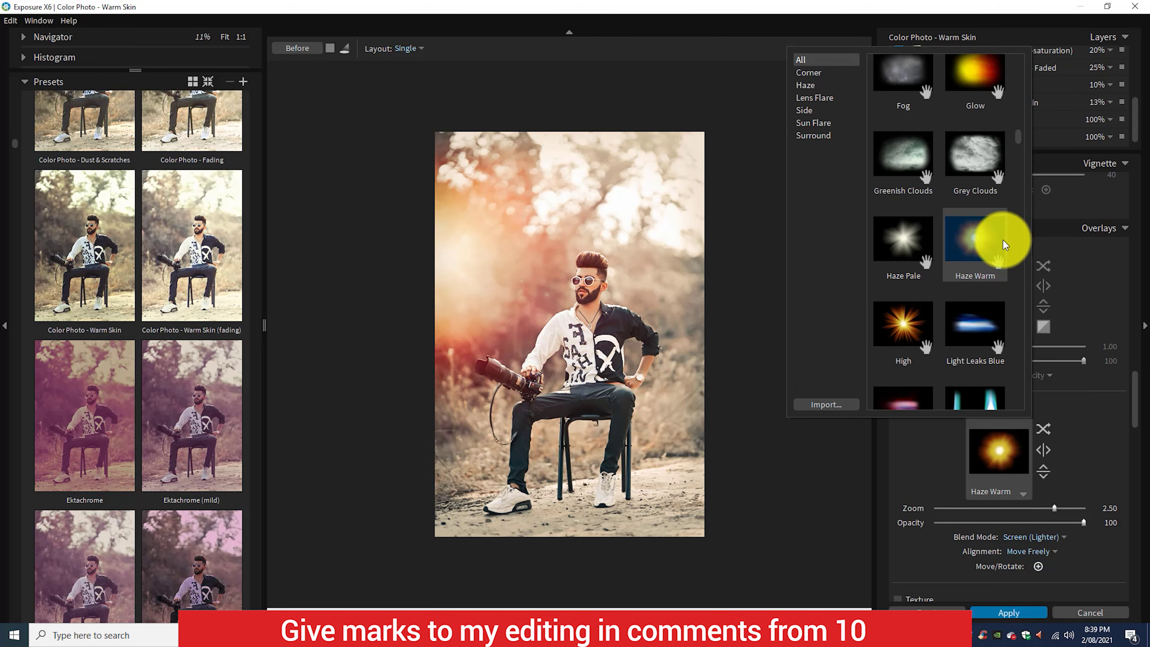
pyautogui.moveTo(711, 197); pyautogui.dragTo(612, 330)
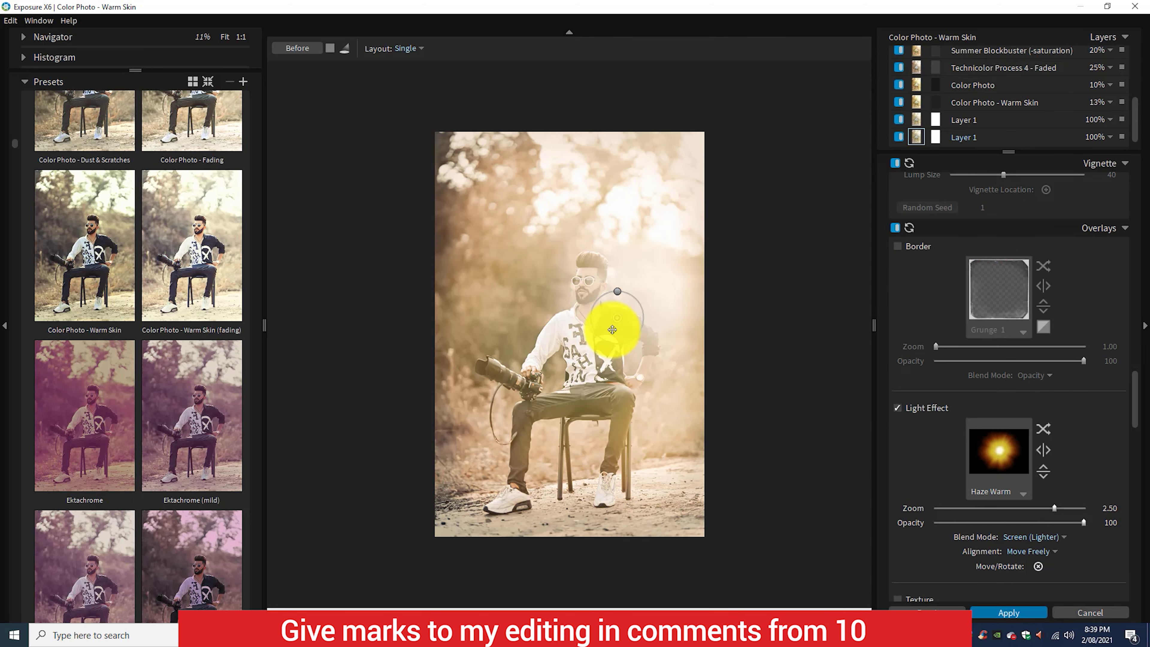
pyautogui.click(935, 508)
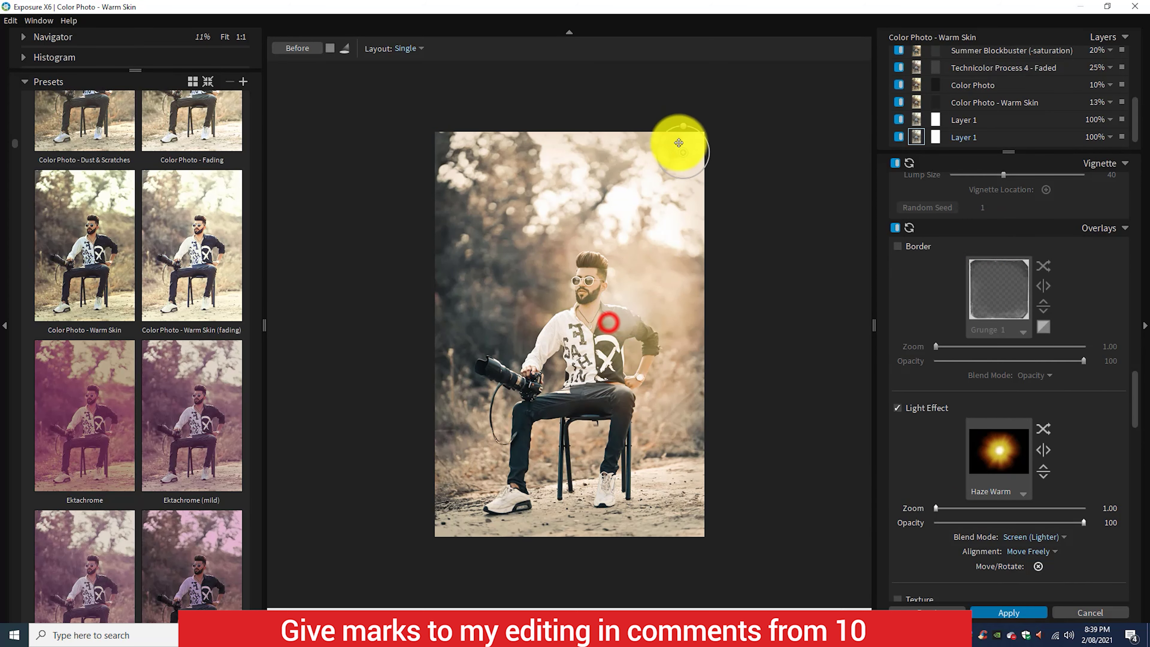
pyautogui.moveTo(679, 143); pyautogui.dragTo(683, 129)
pyautogui.moveTo(691, 77)
pyautogui.mouseDown()
pyautogui.moveTo(395, 130)
pyautogui.moveTo(745, 90)
pyautogui.moveTo(687, 137)
pyautogui.mouseUp()
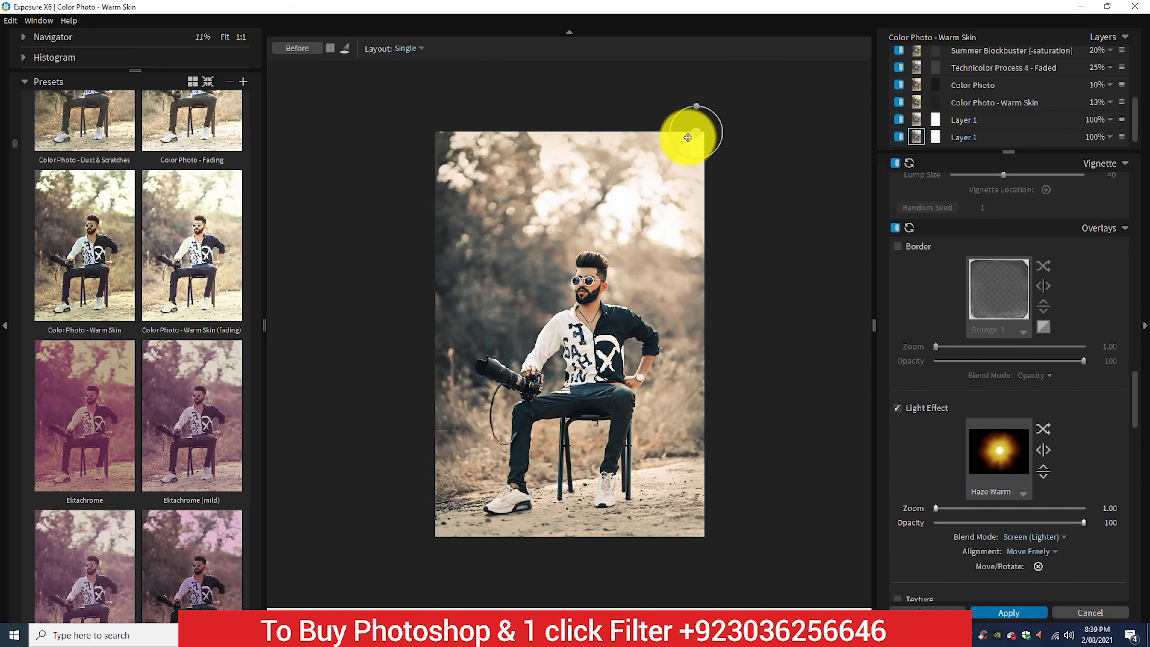
# Try the High light effect at zoom 1.00 in the top-right corner
pyautogui.click(998, 450)
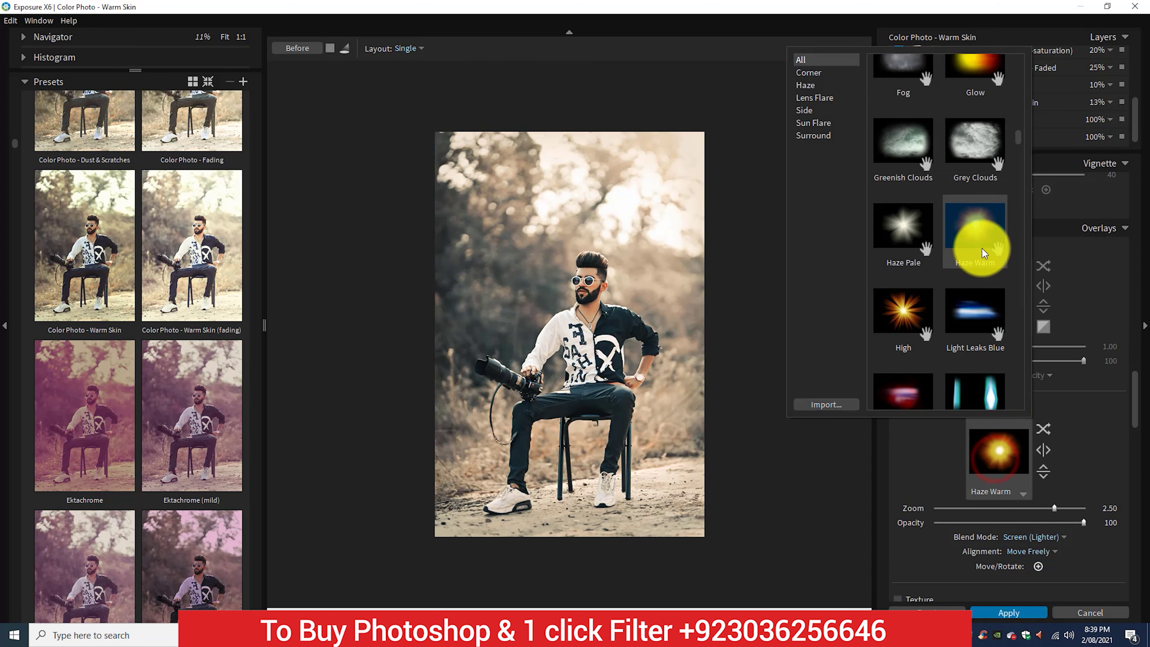
pyautogui.click(891, 316)
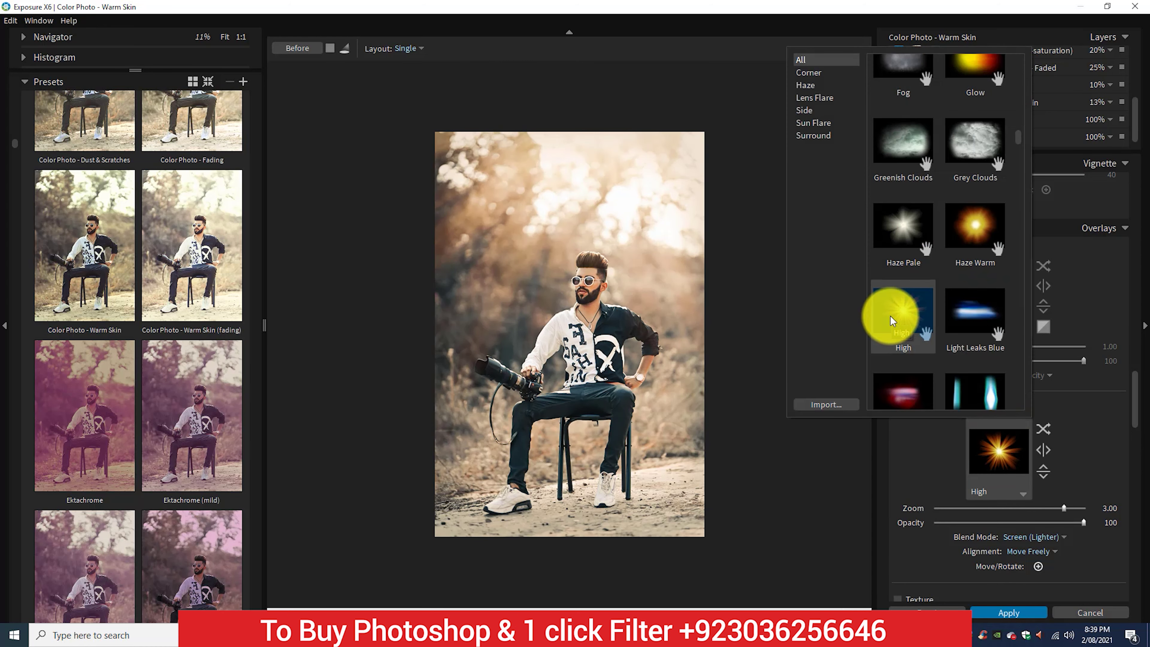
pyautogui.click(934, 512)
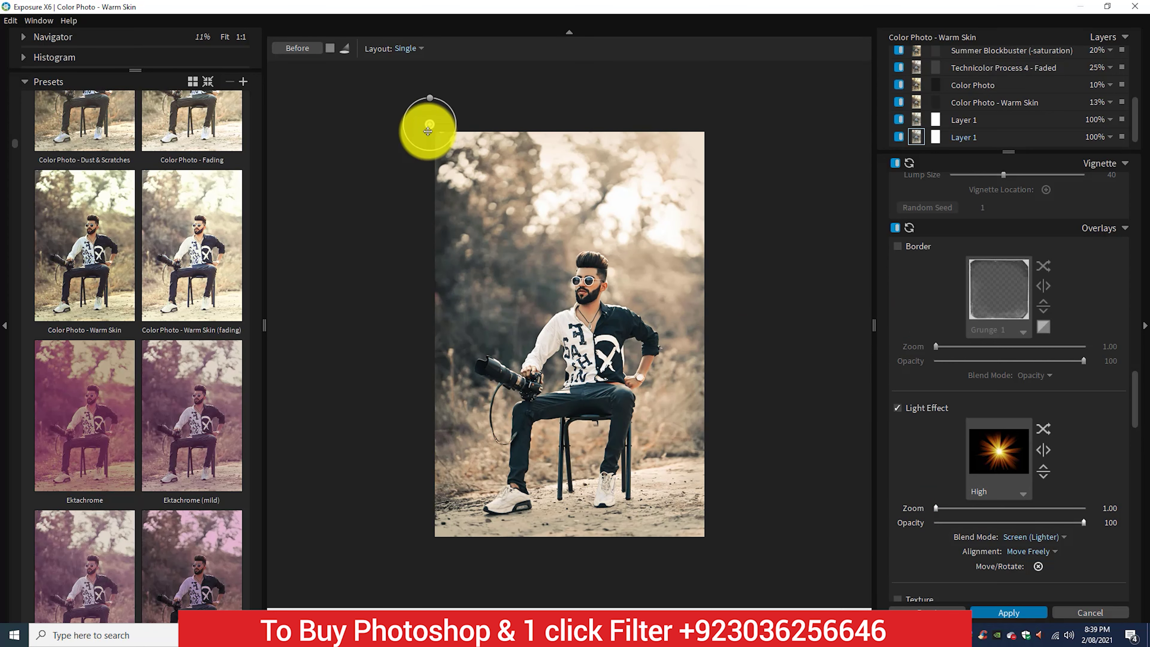
pyautogui.moveTo(427, 132); pyautogui.dragTo(701, 132)
# Choose the Streaks light effect after previewing Light Leaks Blue and Pink Sunset
pyautogui.click(1009, 464)
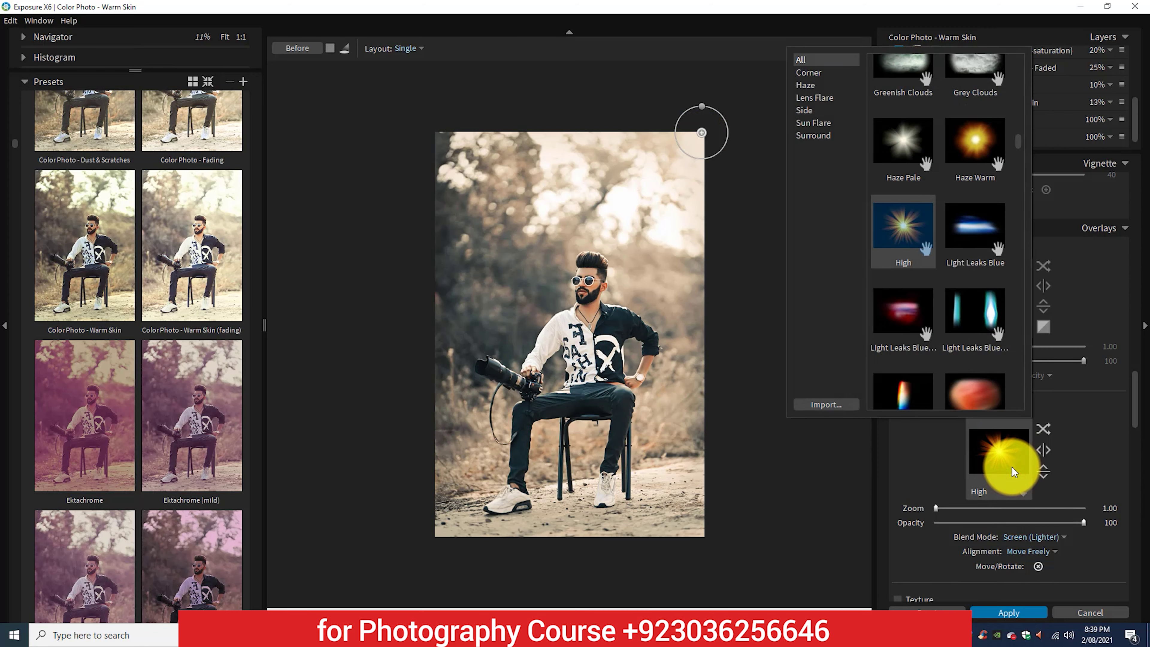
pyautogui.click(954, 245)
pyautogui.scroll(-5, 941, 227)
pyautogui.click(910, 209)
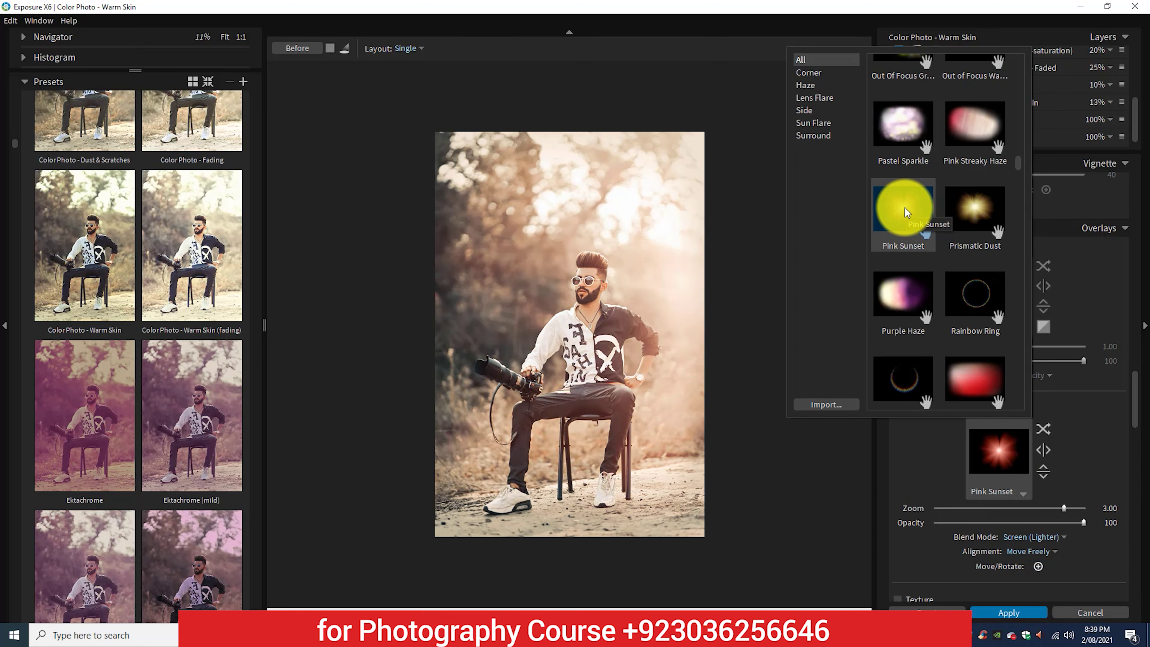
pyautogui.scroll(-3, 904, 210)
pyautogui.scroll(-3, 905, 211)
pyautogui.scroll(-3, 905, 210)
pyautogui.scroll(-3, 904, 211)
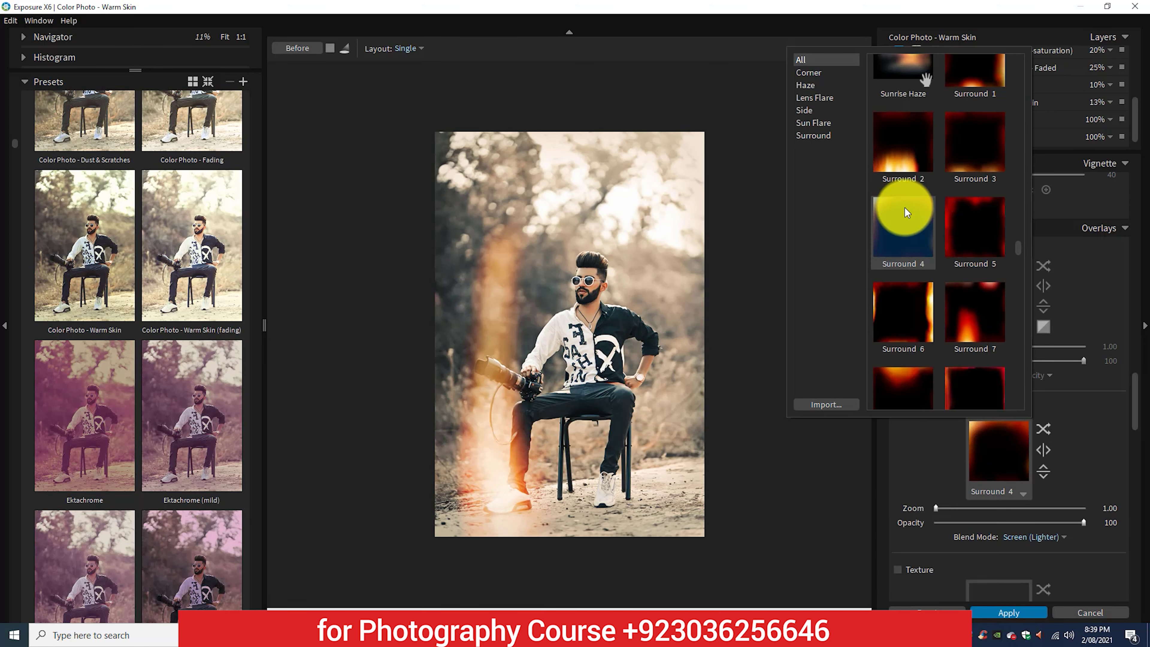
pyautogui.scroll(3, 905, 210)
pyautogui.click(904, 244)
pyautogui.click(714, 340)
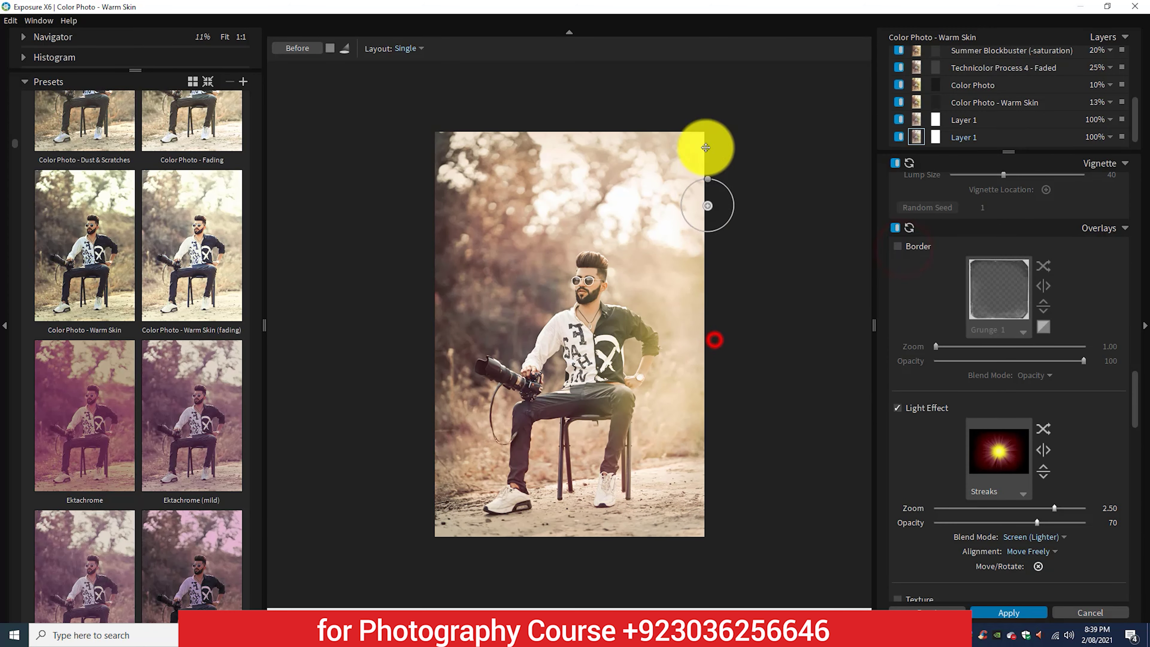
# Shrink the Streaks glare to zoom 1.01 and place it near the top-right corner
pyautogui.moveTo(705, 148); pyautogui.dragTo(702, 78)
pyautogui.moveTo(1054, 508); pyautogui.dragTo(936, 508)
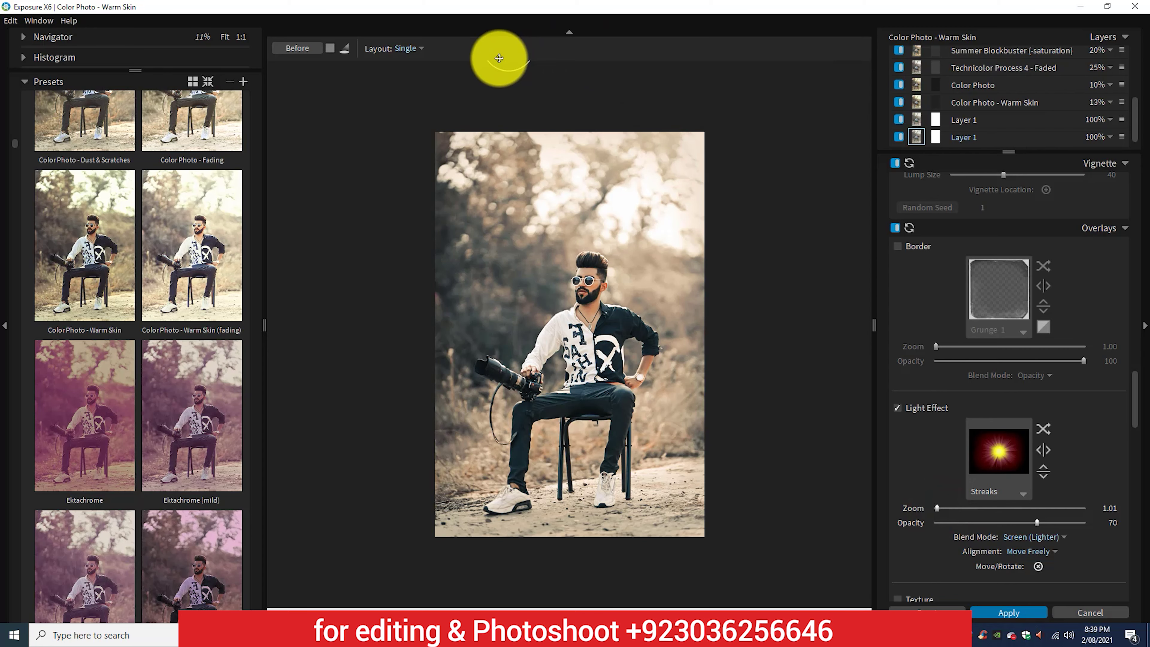
pyautogui.click(470, 83)
pyautogui.moveTo(461, 96); pyautogui.dragTo(712, 140)
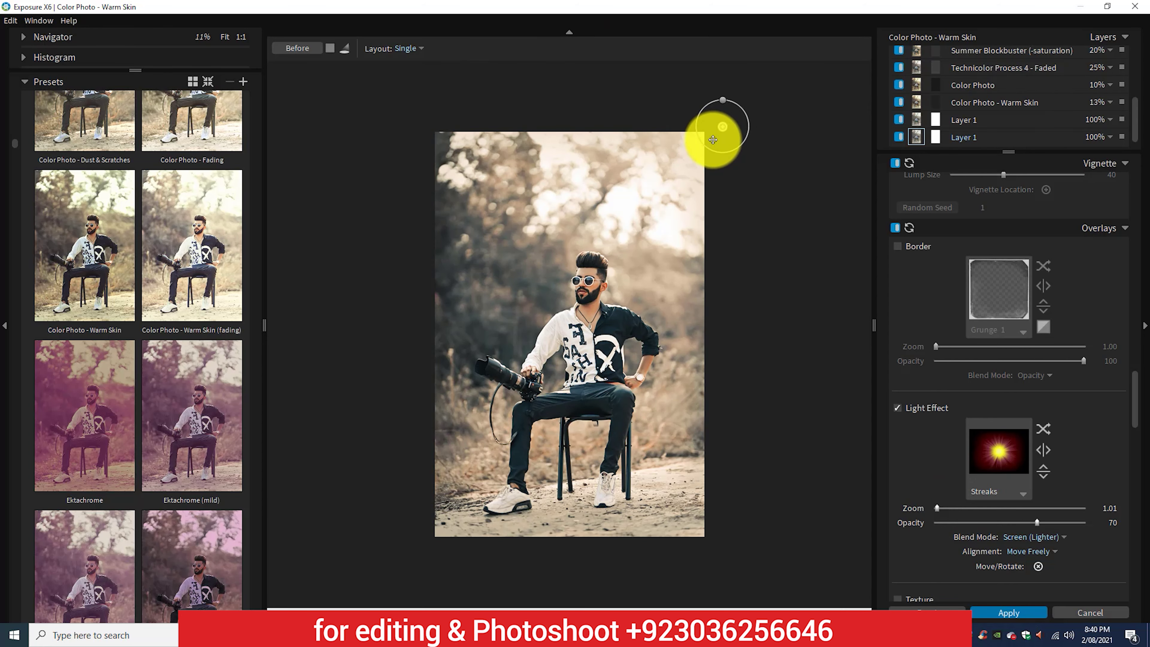
pyautogui.scroll(1, 662, 182)
pyautogui.scroll(-1, 622, 223)
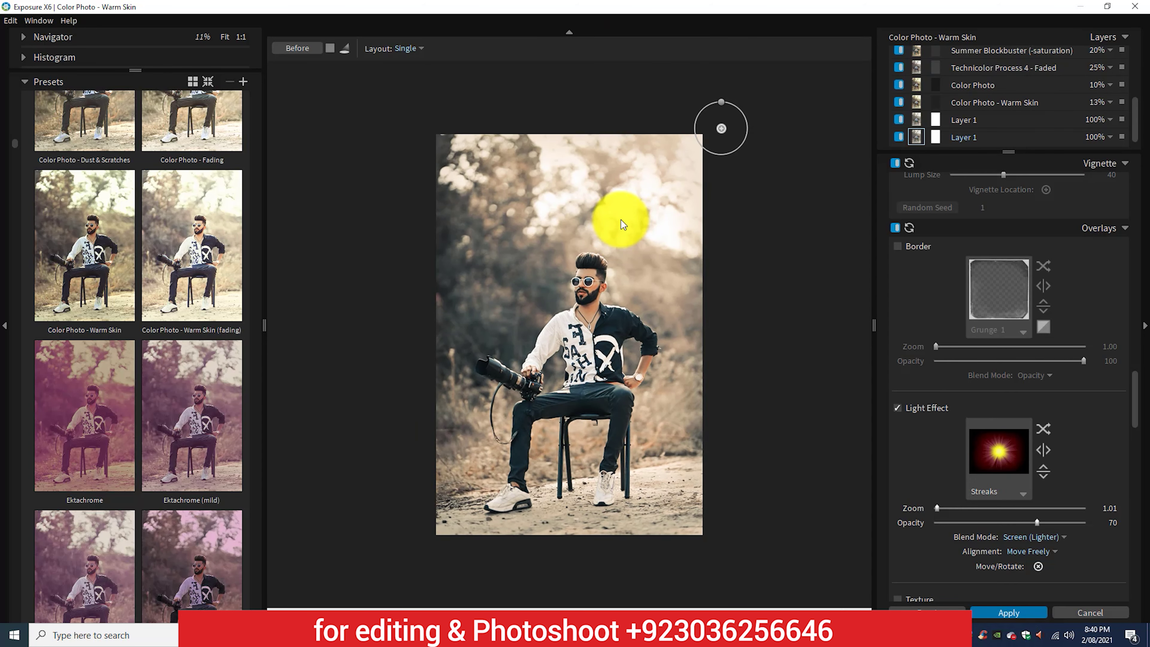
# Add a new layer to the Exposure X6 stack with tone-curve Contrast -16
pyautogui.rightClick(1064, 141)
pyautogui.click(1059, 216)
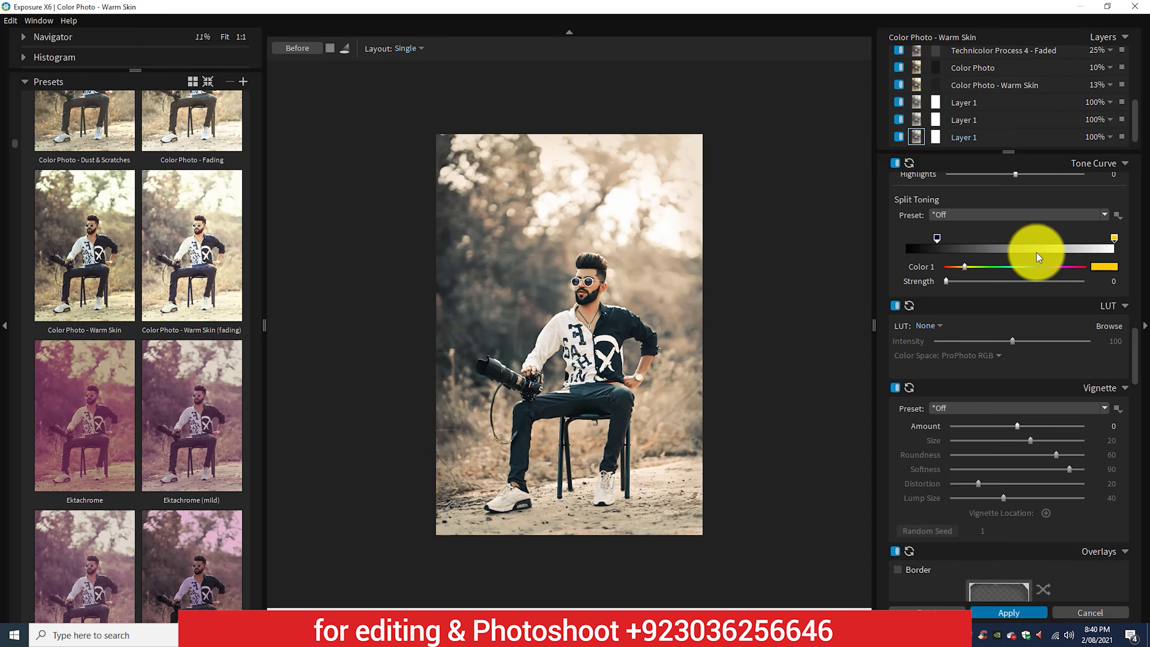
pyautogui.moveTo(1000, 240); pyautogui.dragTo(1016, 270)
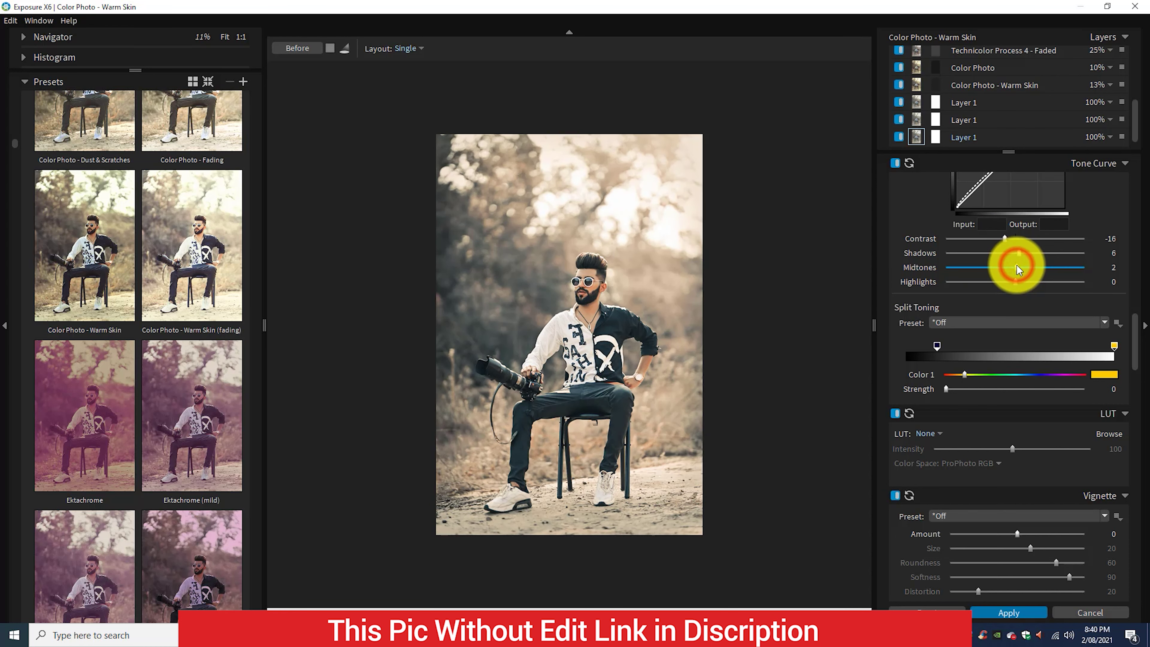
# Open and dismiss the Exposure X6 panel display options while scrolling the adjustments panel
pyautogui.scroll(1, 685, 291)
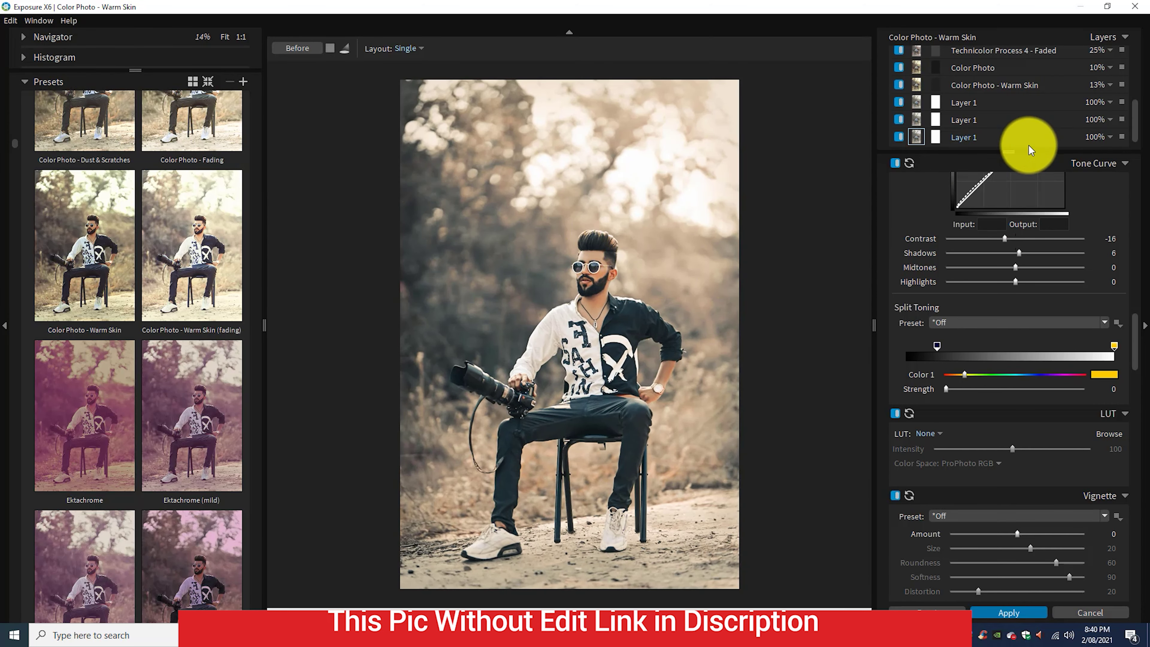
pyautogui.rightClick(1043, 144)
pyautogui.click(1054, 240)
pyautogui.scroll(-5, 1058, 250)
pyautogui.scroll(-5, 1063, 252)
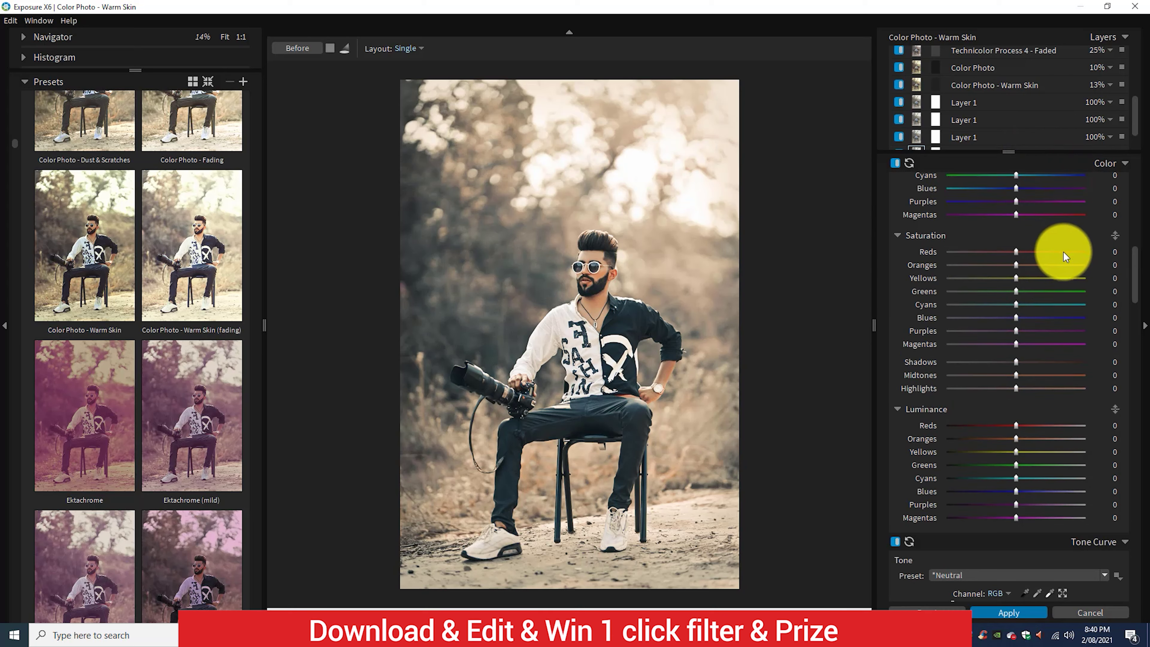